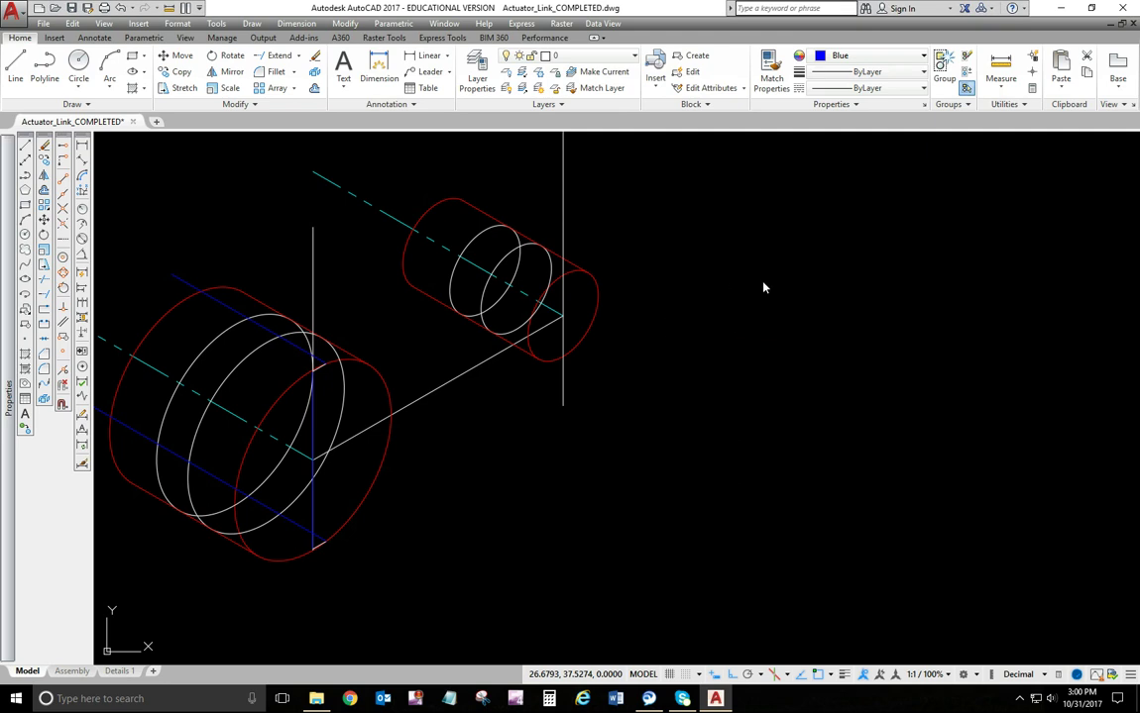
- Bring the DETAILS 1 sheet into view and select the blue vertical line through the bracket hole
scroll(763, 290, down, 4)
middle_drag(733, 290, 363, 269)
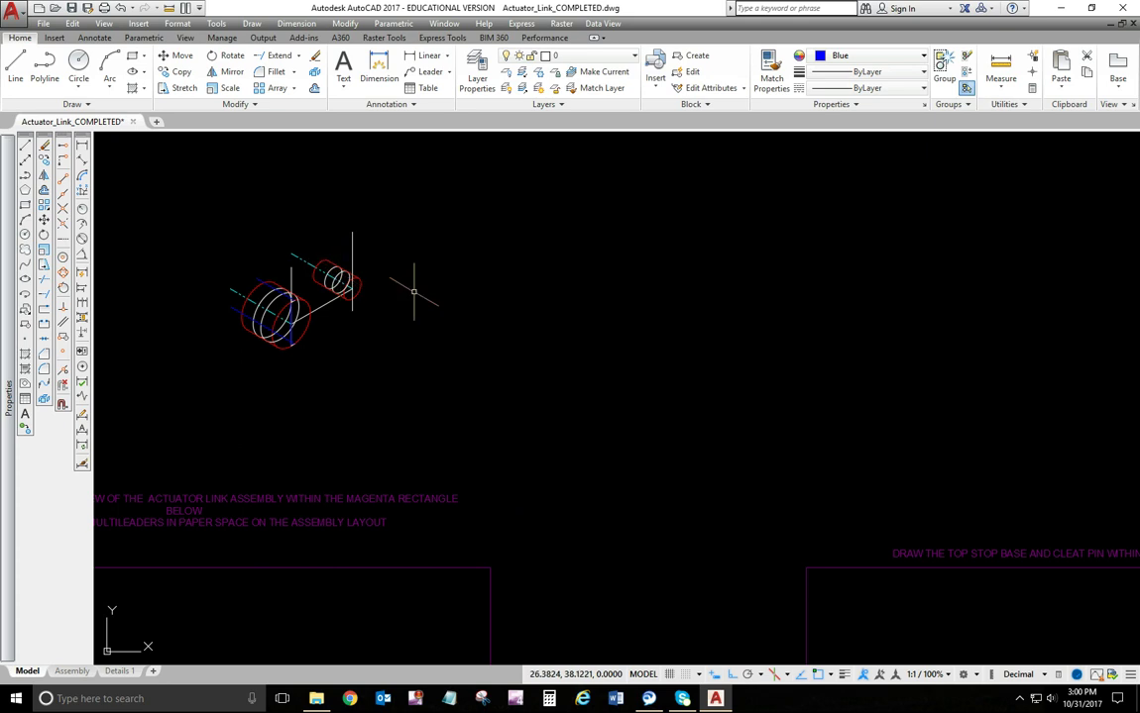
scroll(571, 341, down, 3)
middle_drag(737, 402, 552, 310)
scroll(536, 401, up, 2)
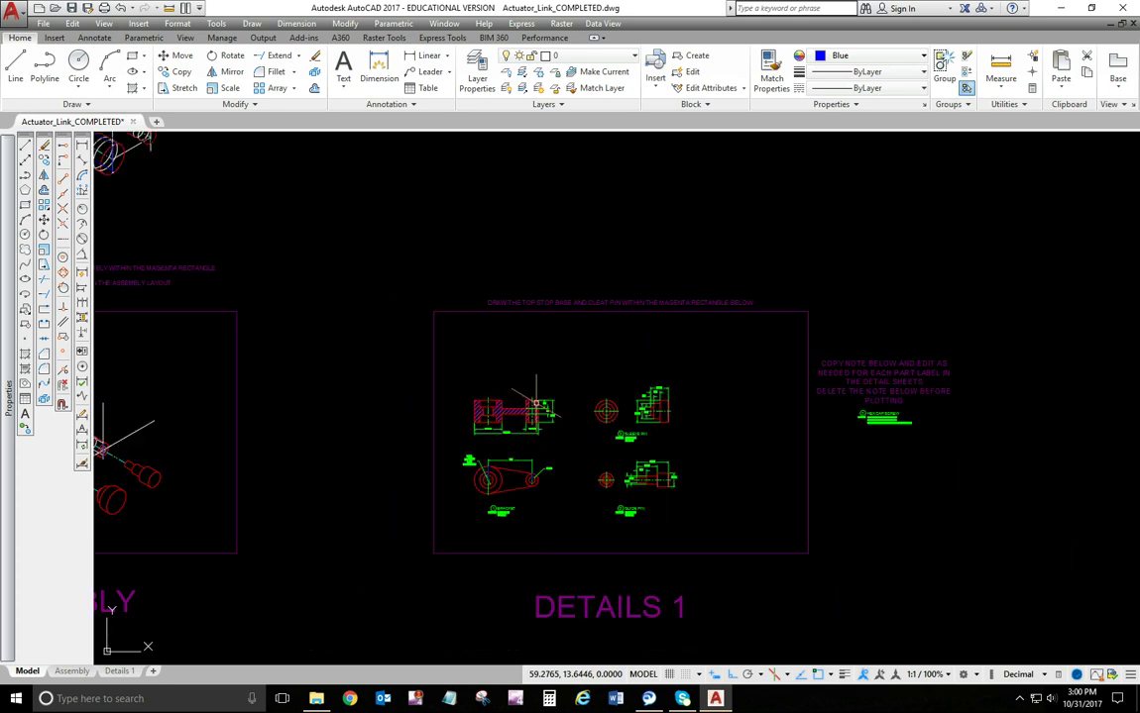
scroll(506, 517, up, 8)
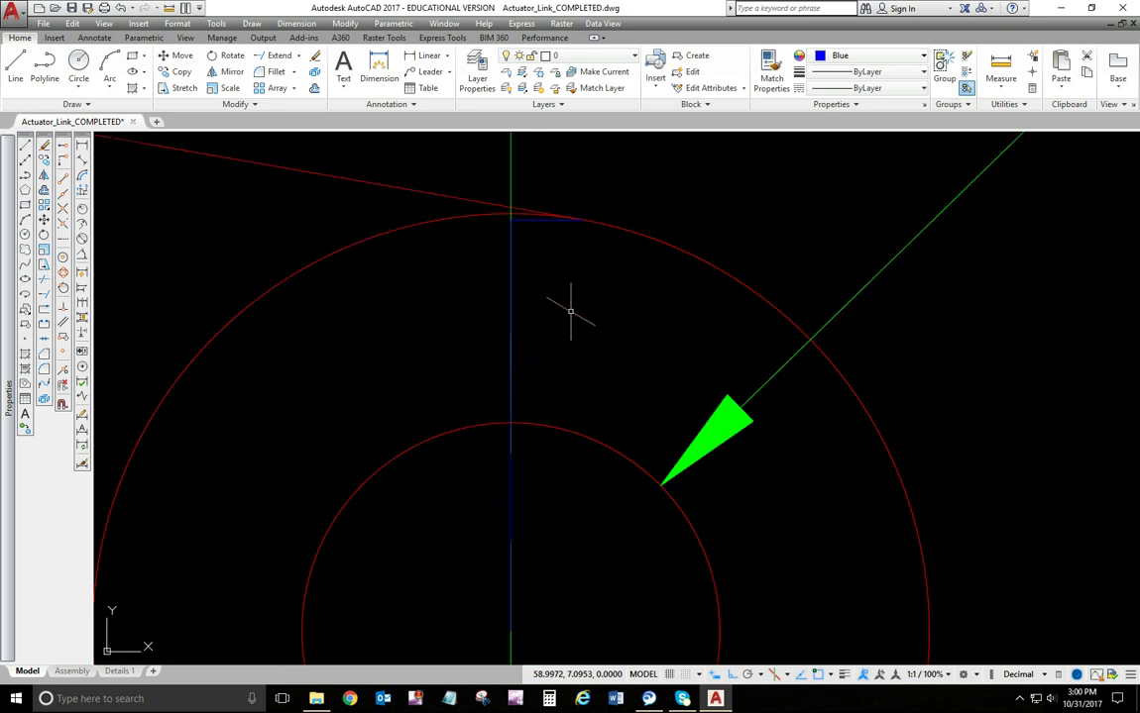
click(547, 307)
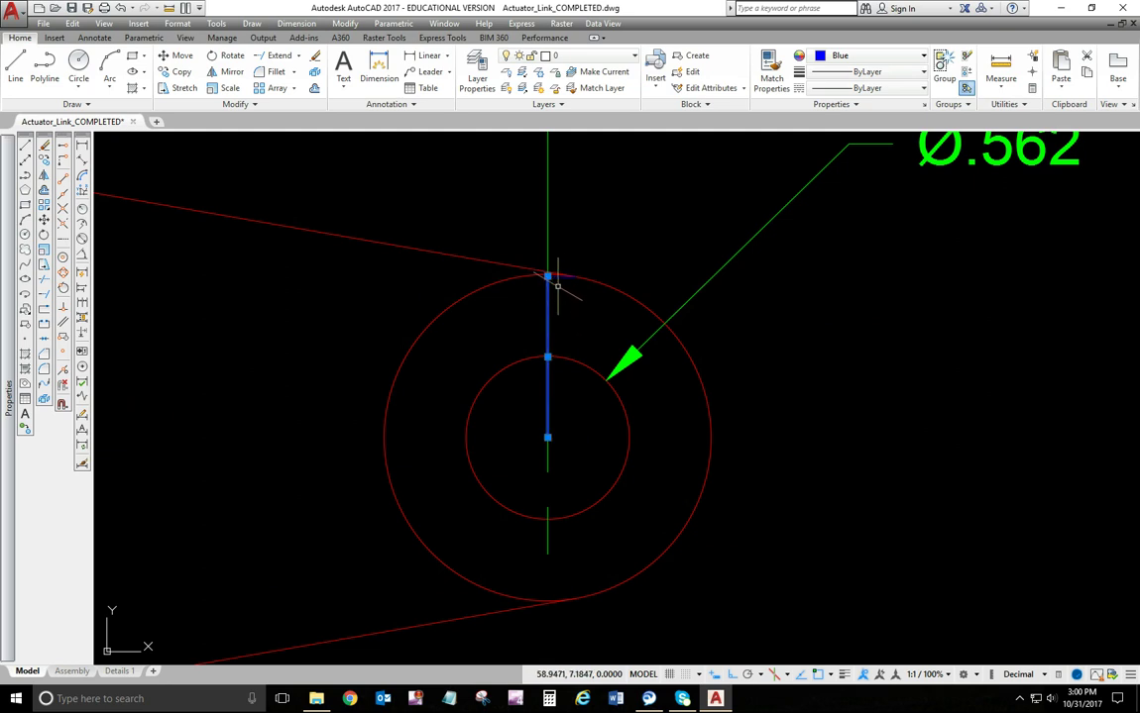
- Copy the line from its lower endpoint onto the small cylinder's end in the isometric view
click(183, 74)
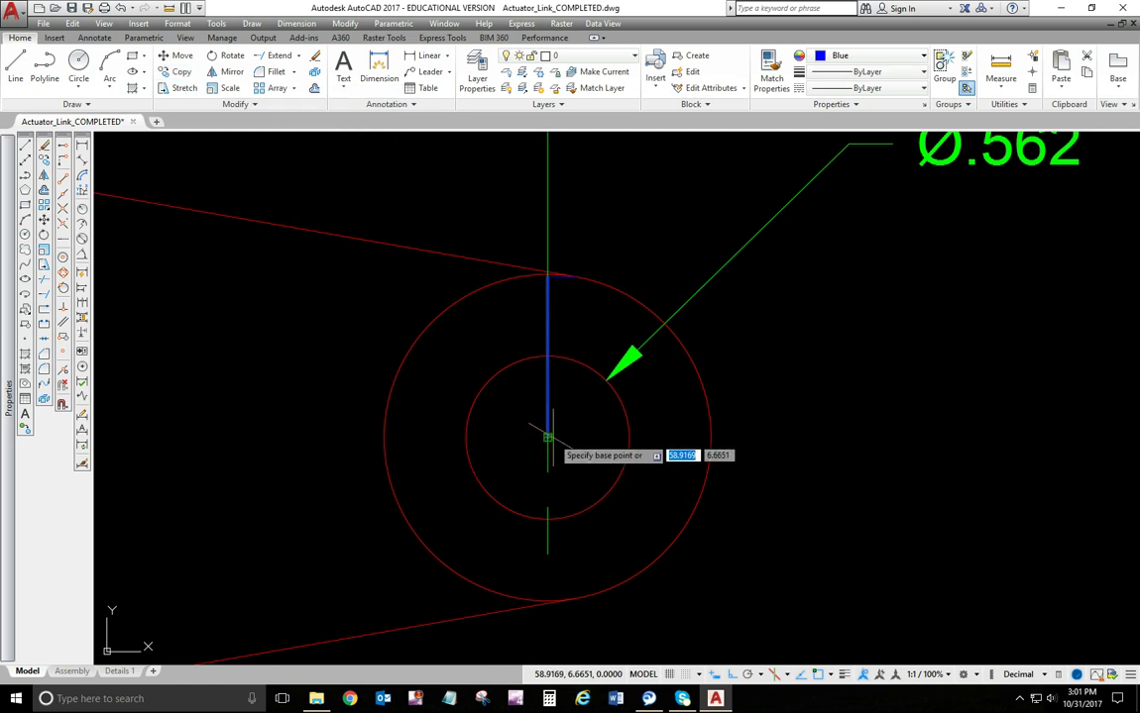
scroll(550, 446, down, 8)
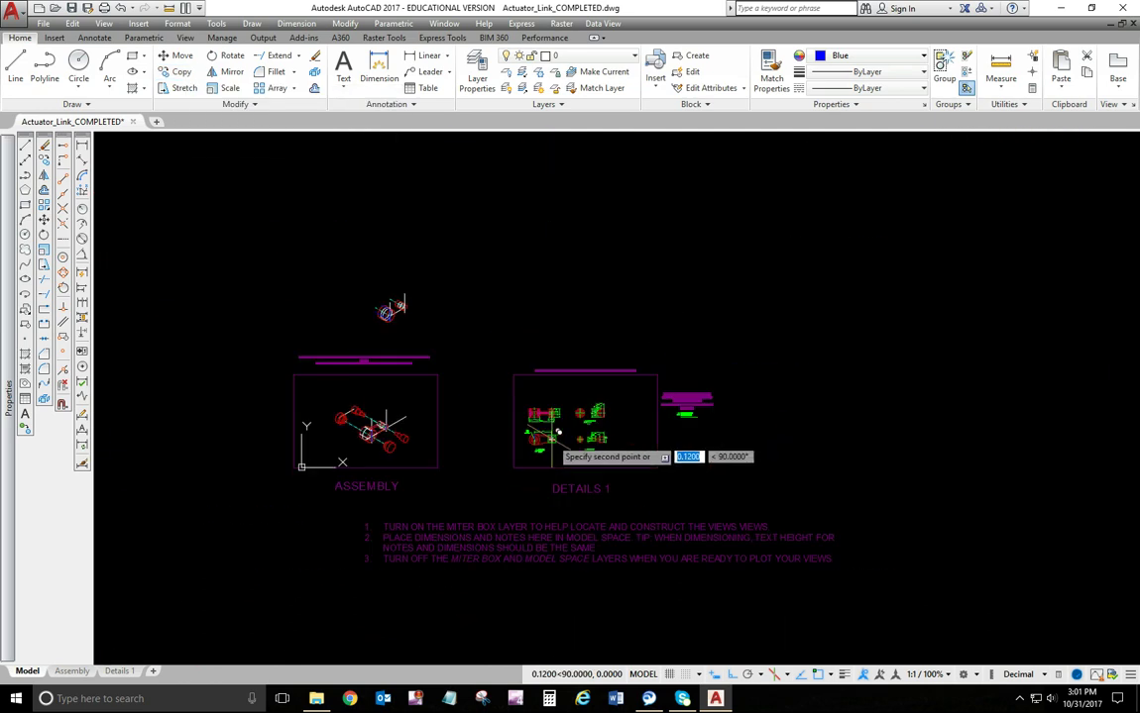
click(510, 416)
scroll(435, 298, up, 9)
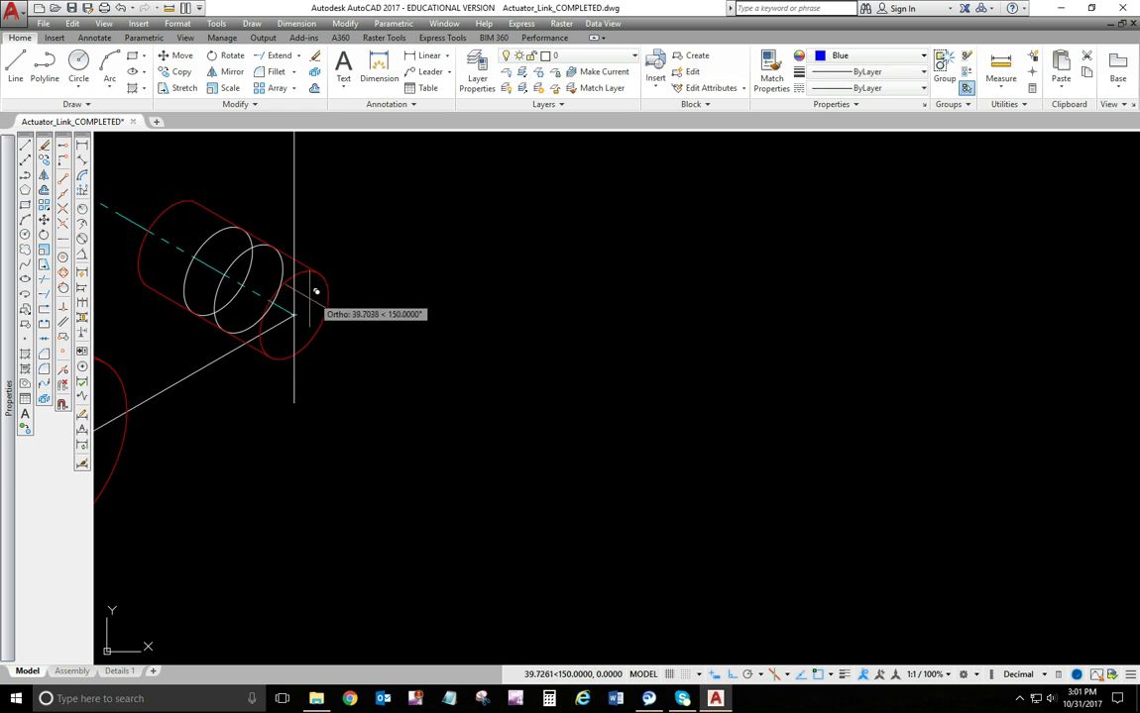
click(300, 310)
key(Return)
- Check the copied line's length and bring the isometric assembly view into view
scroll(535, 413, down, 5)
scroll(732, 497, up, 2)
scroll(576, 503, up, 10)
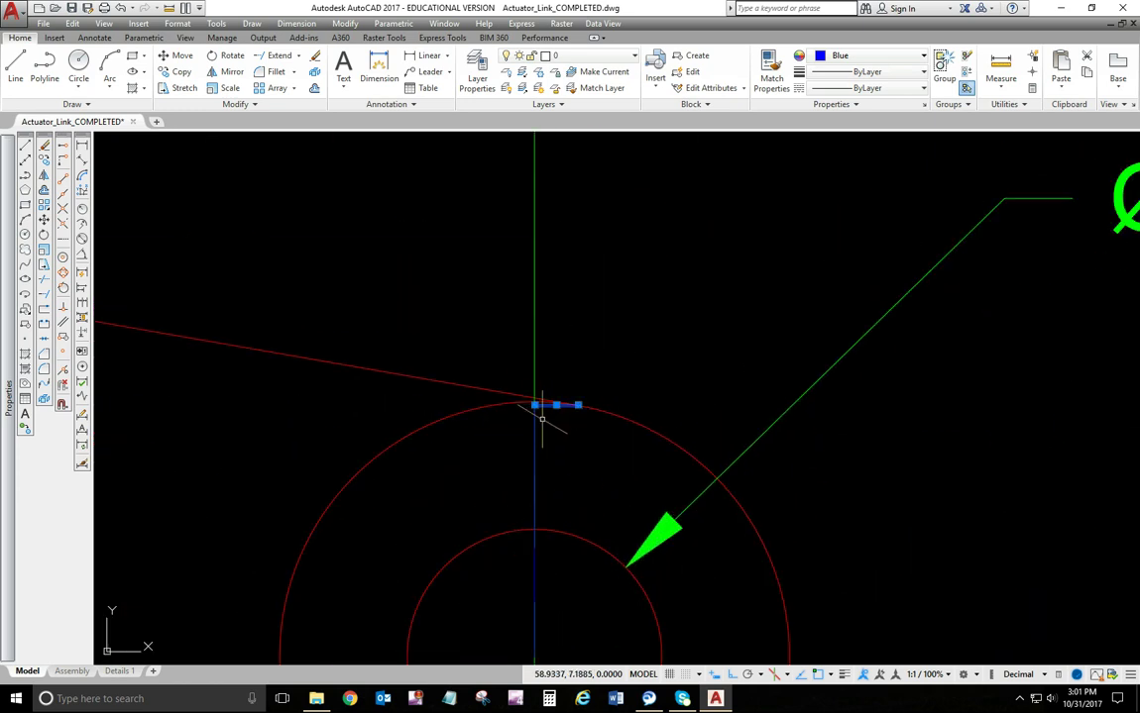
mouse_move(10, 481)
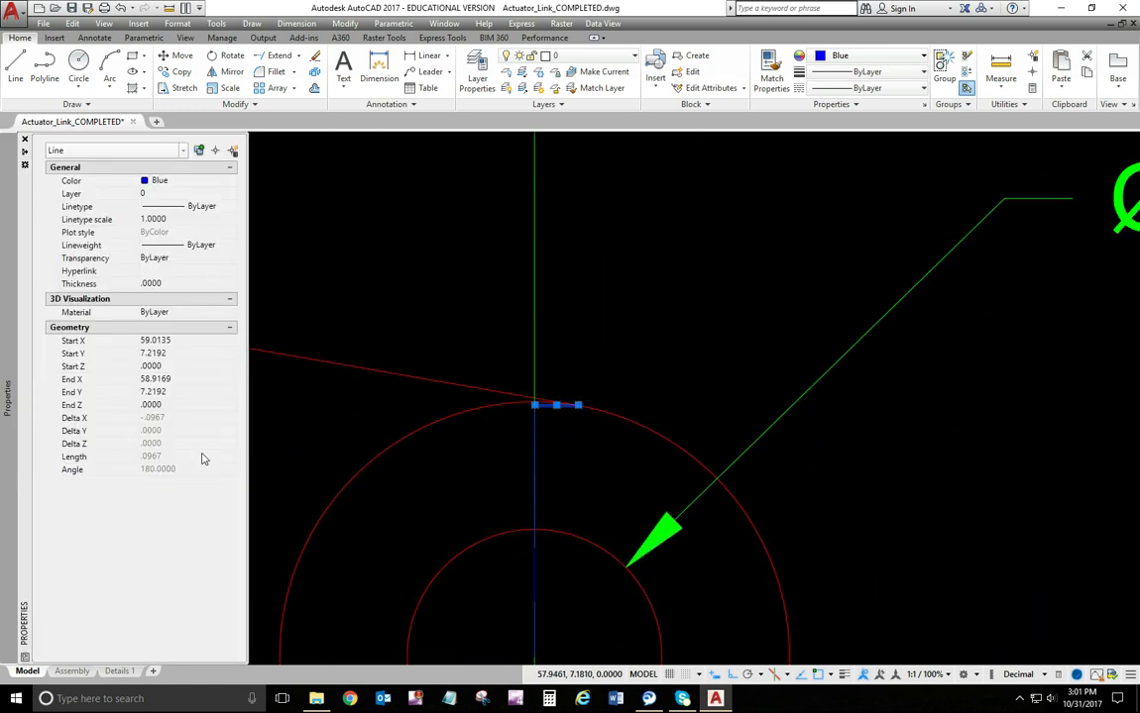
scroll(298, 436, down, 8)
scroll(721, 552, up, 4)
scroll(382, 237, down, 3)
middle_drag(309, 220, 536, 485)
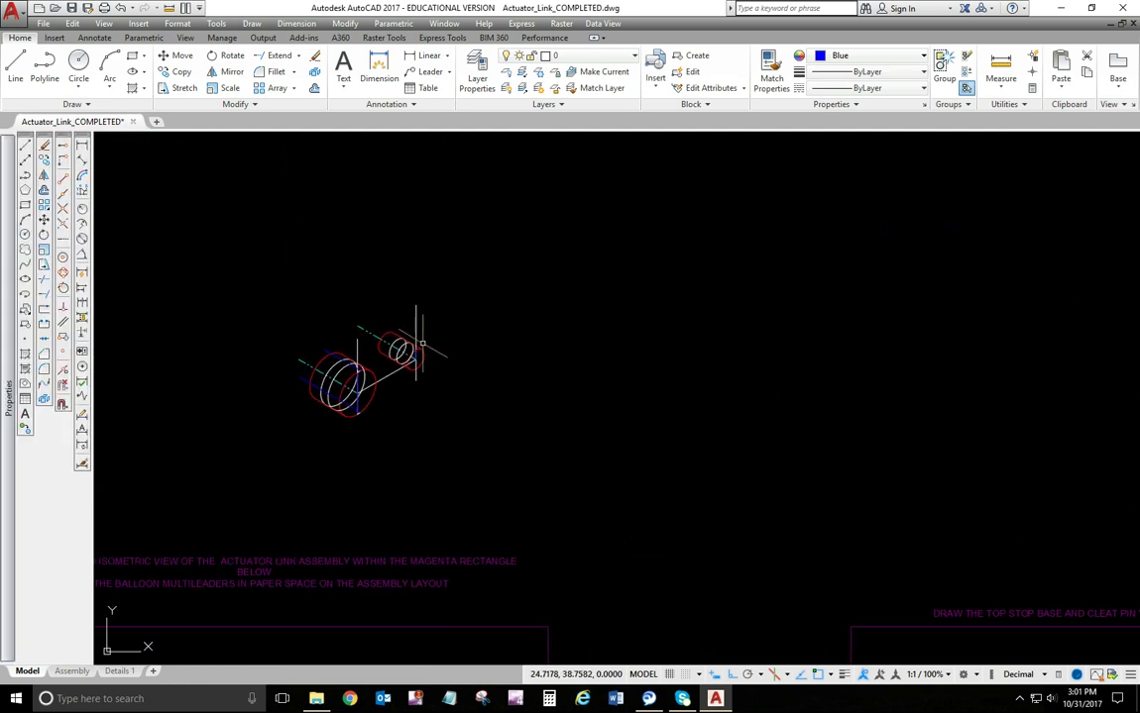
scroll(421, 347, up, 8)
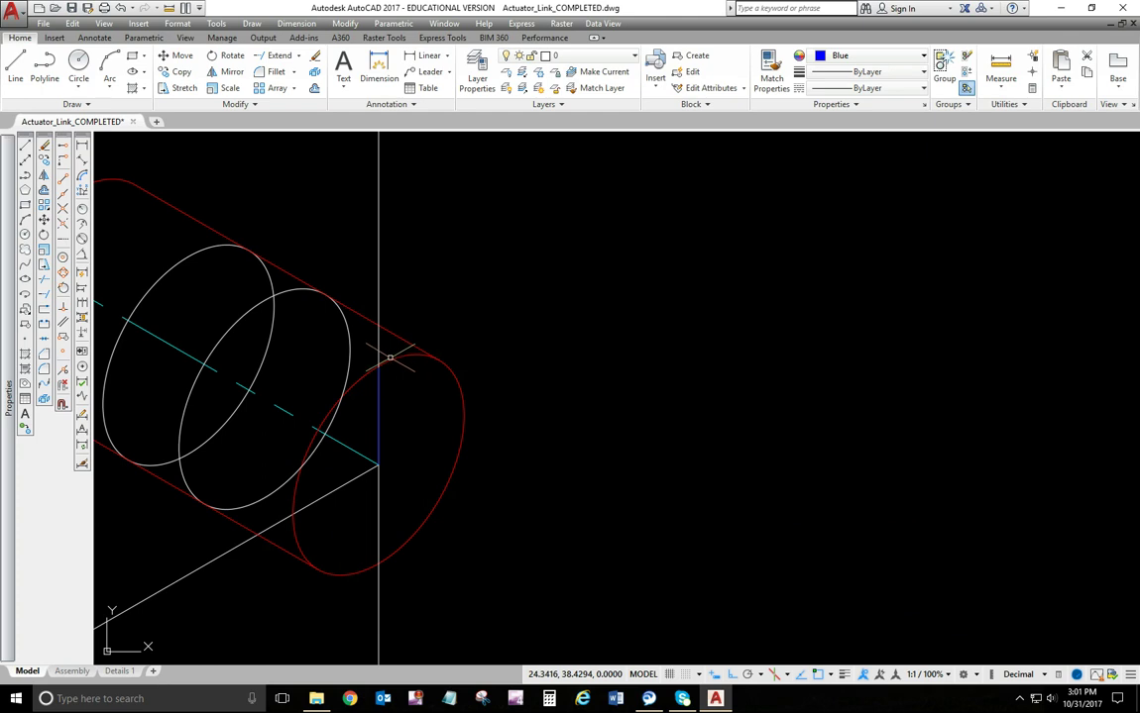
scroll(388, 367, up, 6)
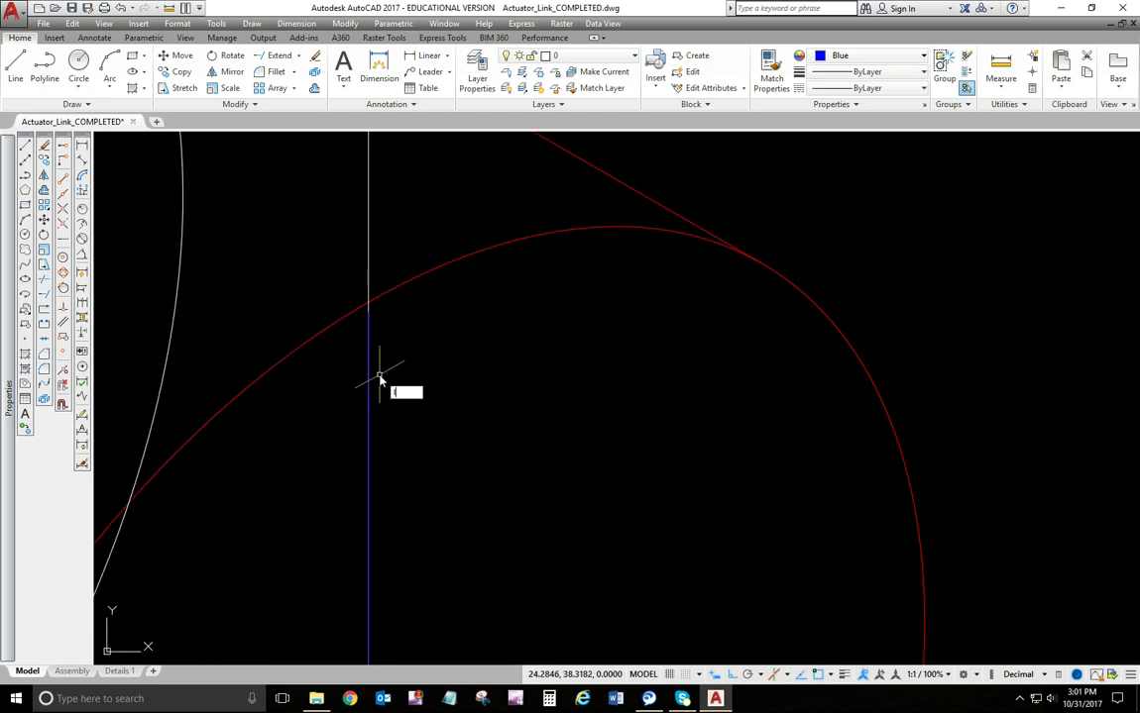
- Draw a 0.0967-long line at 30° from the blue line and ellipse intersection
key(Return)
click(369, 309)
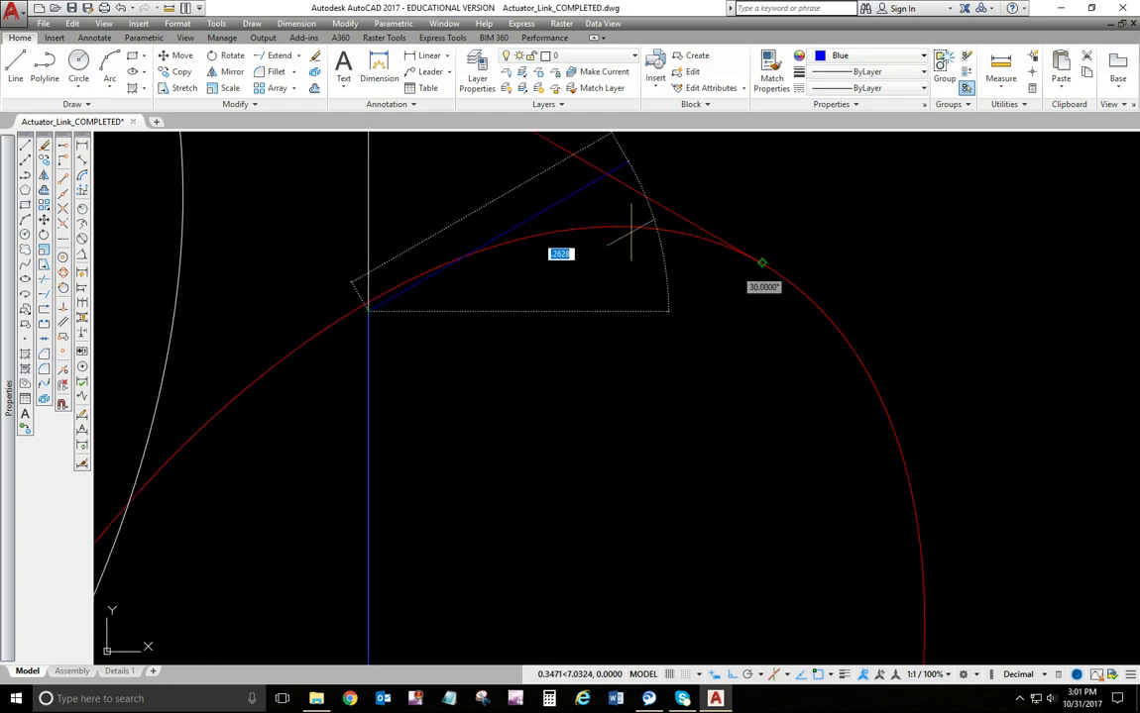
text(.0)
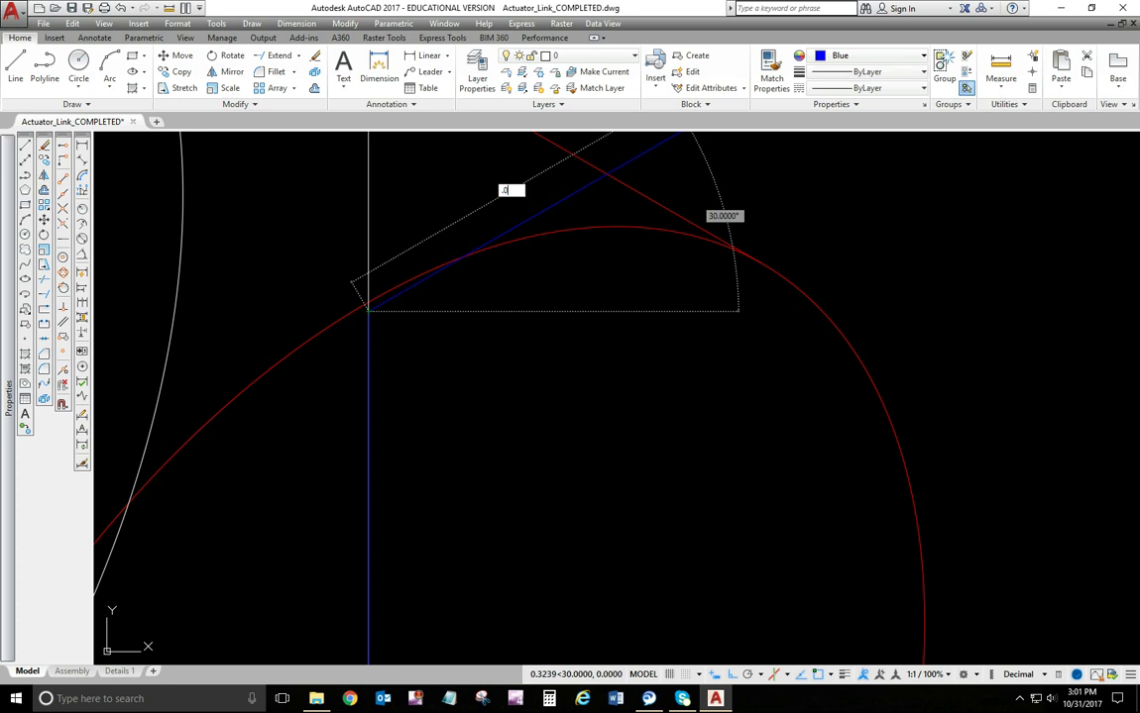
text(967)
key(Return)
key(Return)
- Copy the blue vertical line from its top endpoint down to its lower end
scroll(473, 294, down, 4)
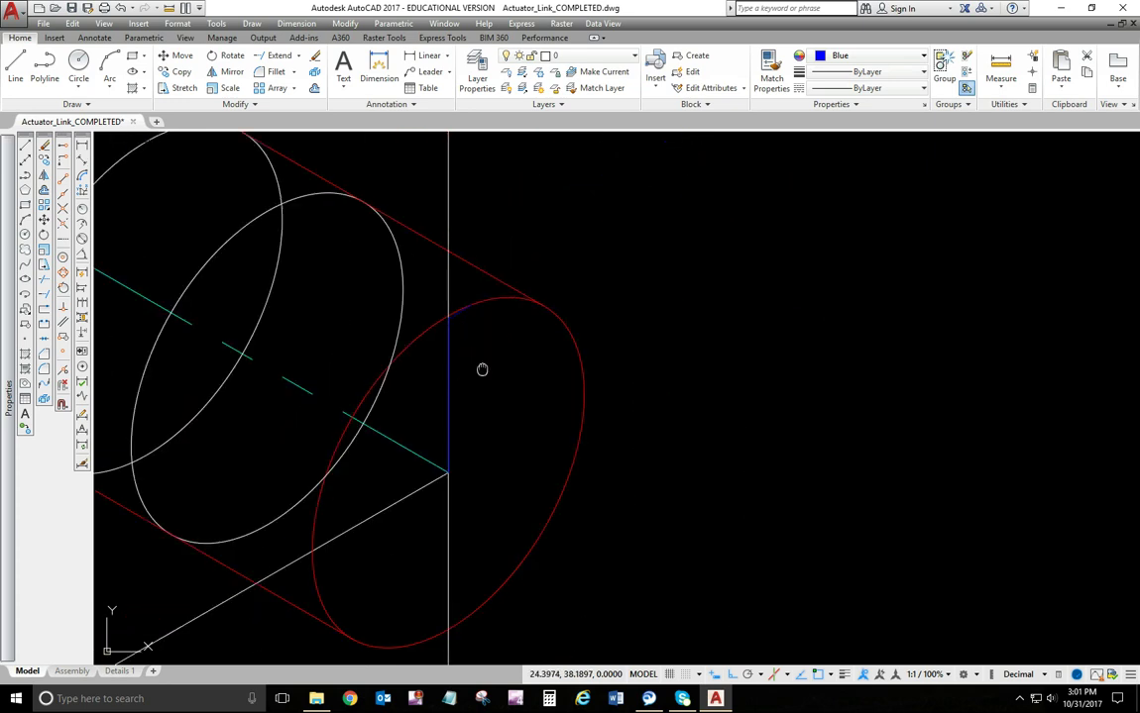
middle_drag(482, 371, 450, 276)
click(418, 292)
click(186, 74)
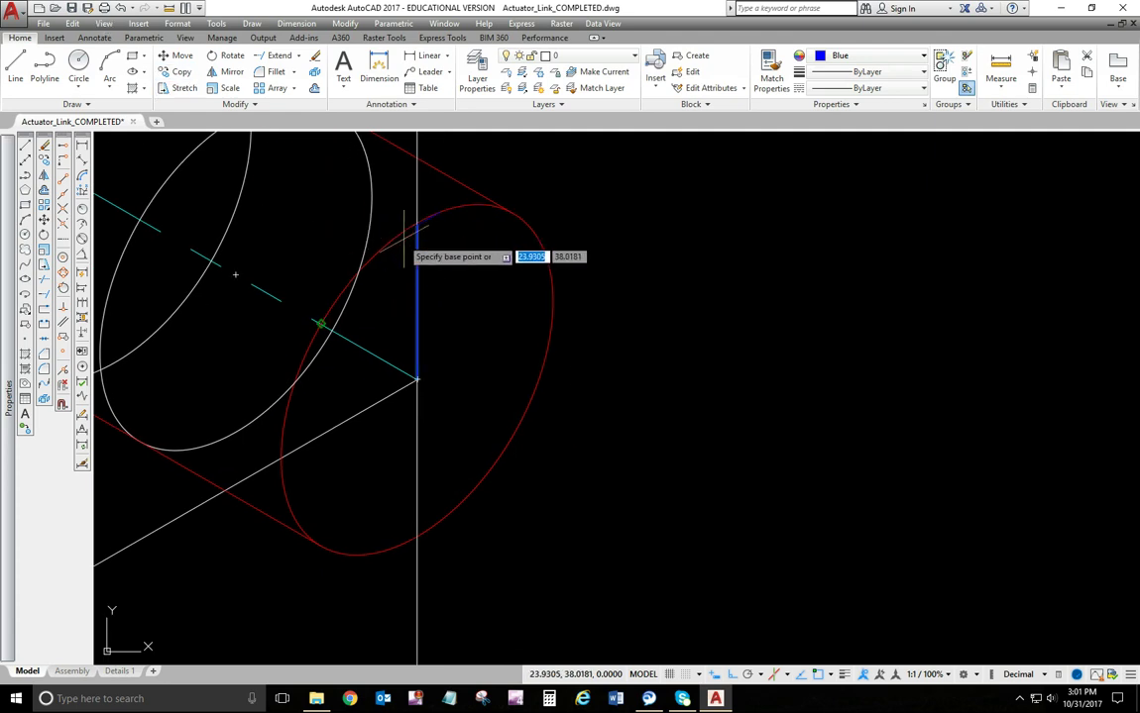
click(417, 224)
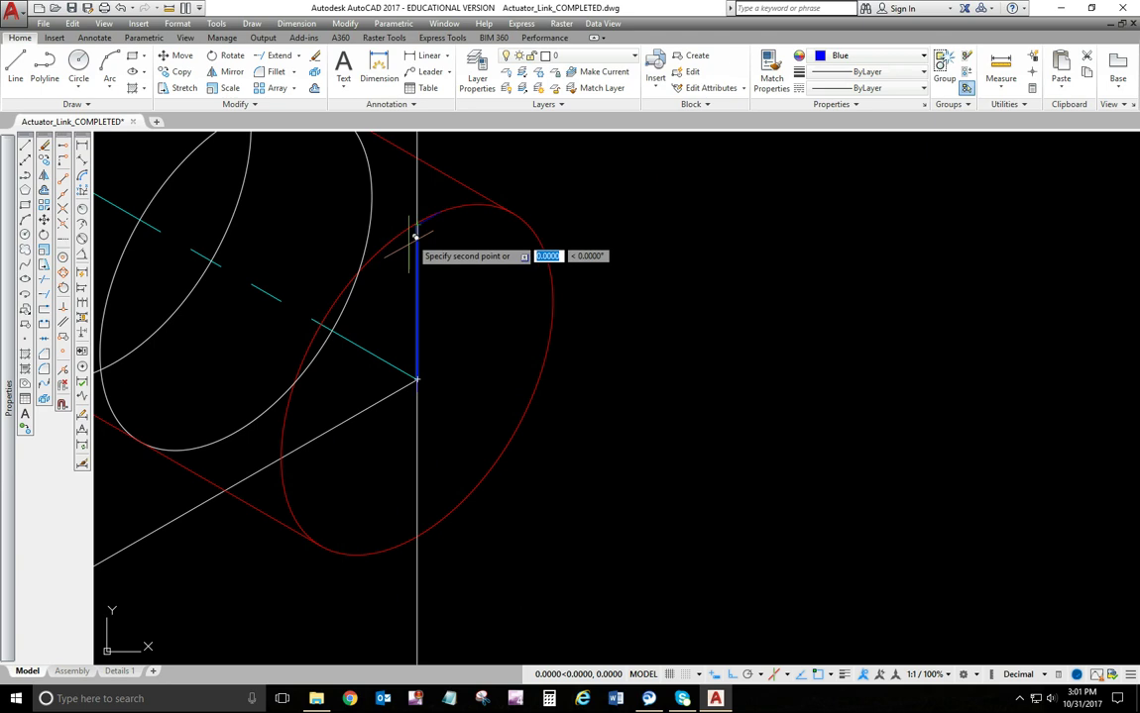
click(417, 377)
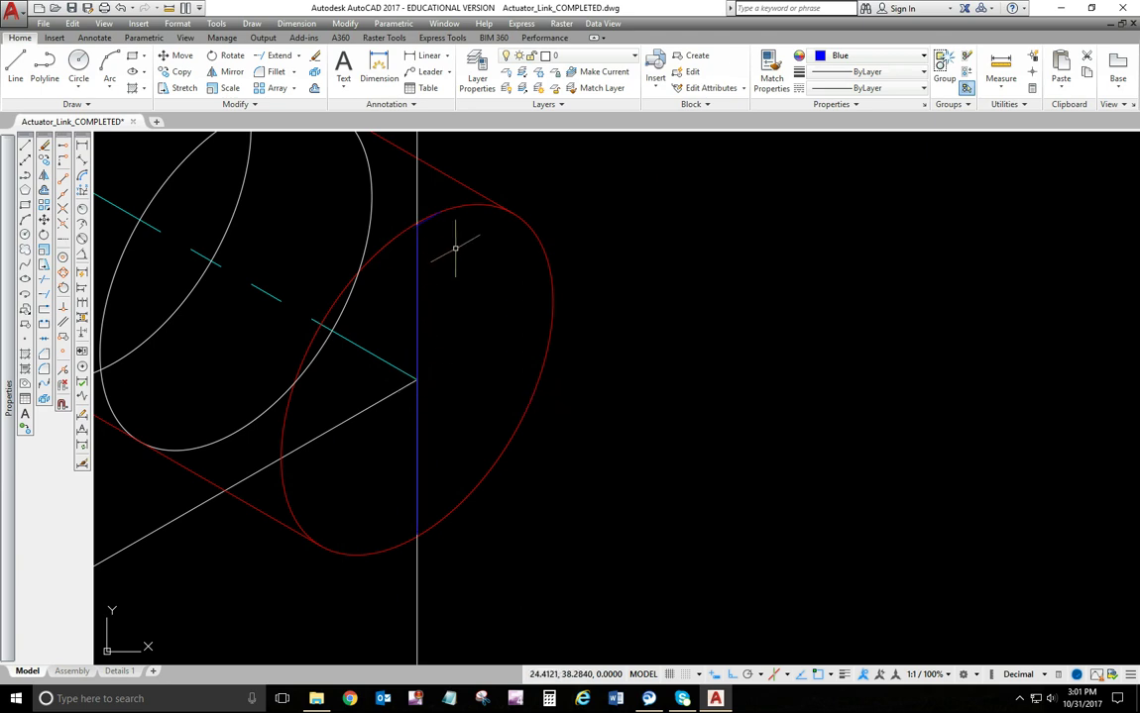
- Move the short slanted segment from its top endpoint to the ellipse's lower edge
scroll(432, 224, up, 4)
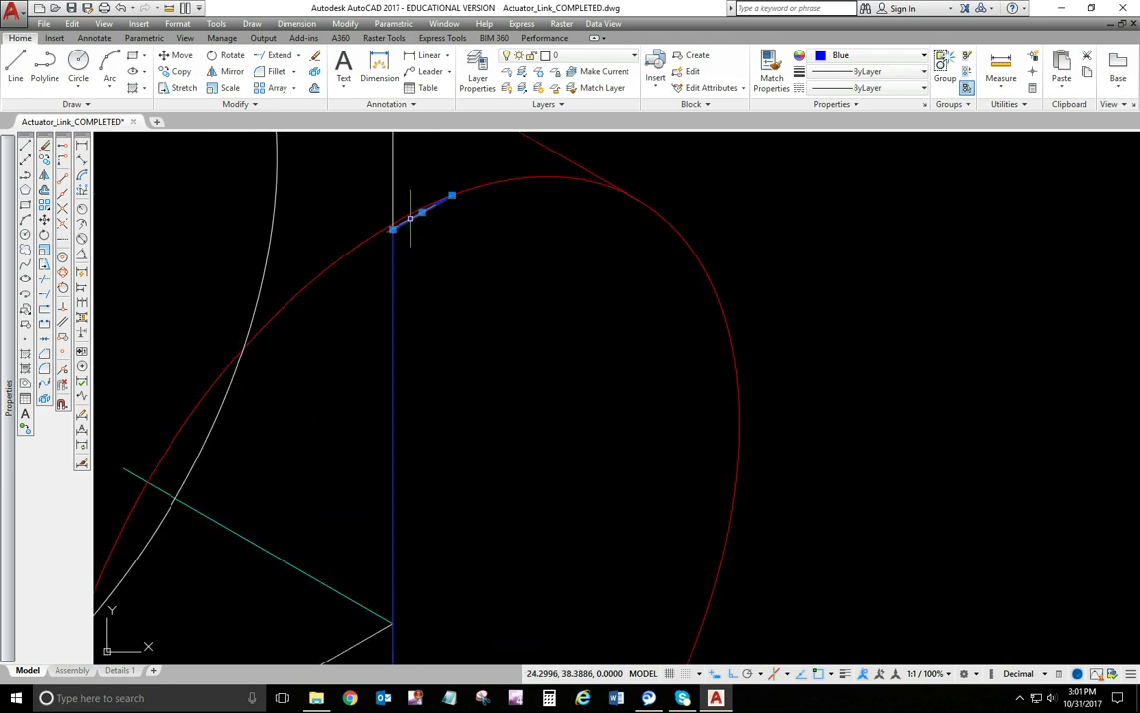
click(182, 72)
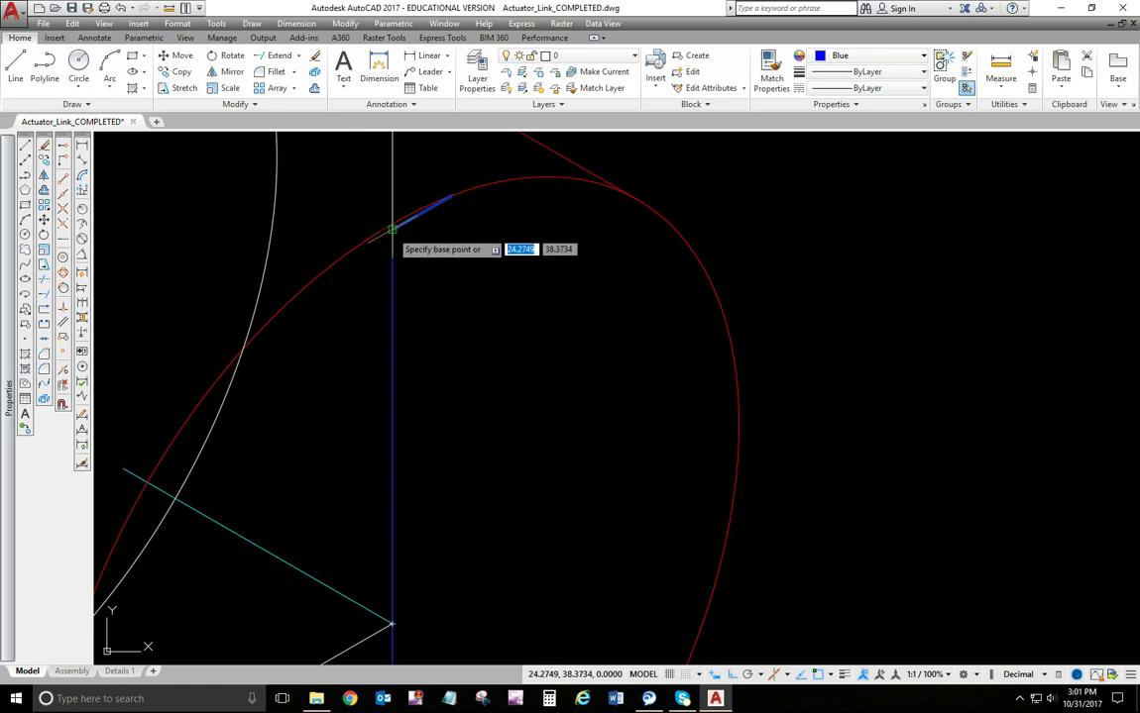
click(392, 229)
scroll(392, 229, down, 4)
scroll(443, 412, up, 5)
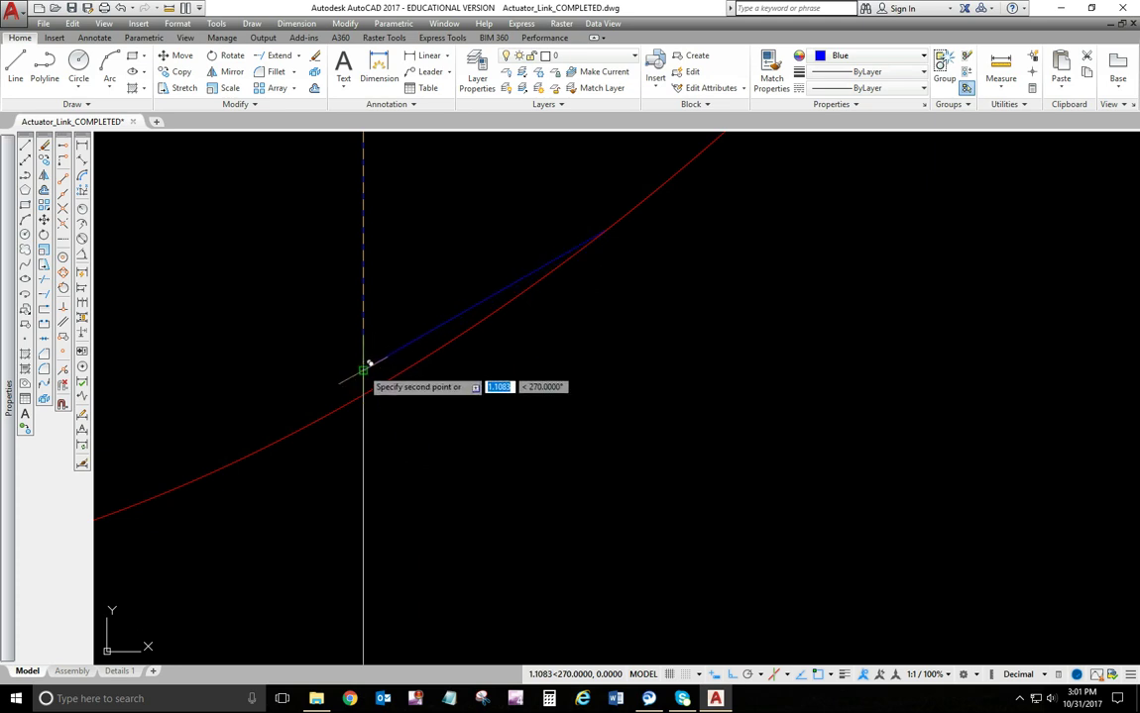
click(365, 365)
scroll(399, 380, down, 2)
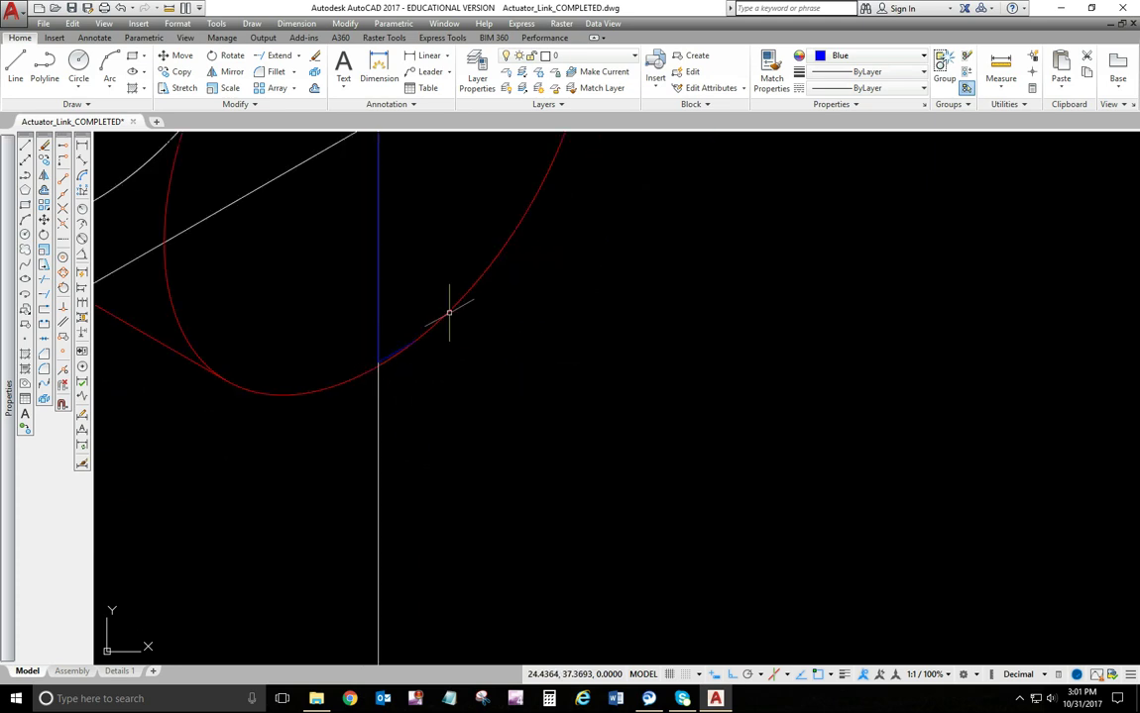
scroll(426, 396, down, 4)
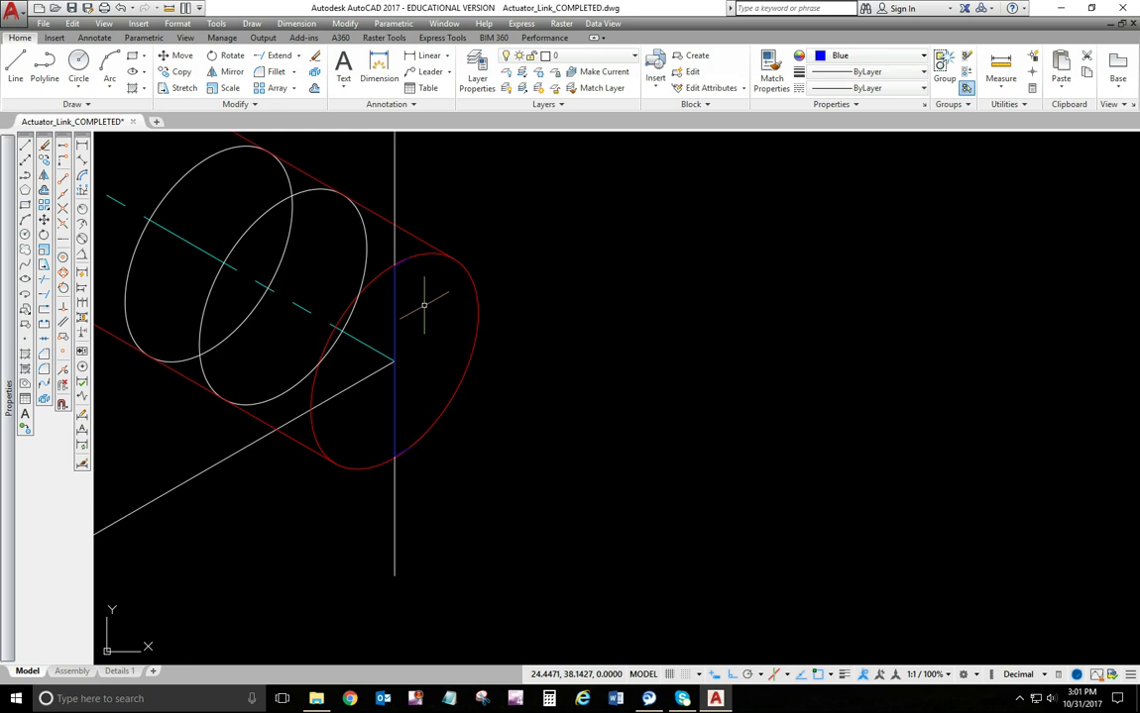
text(l)
key(Return)
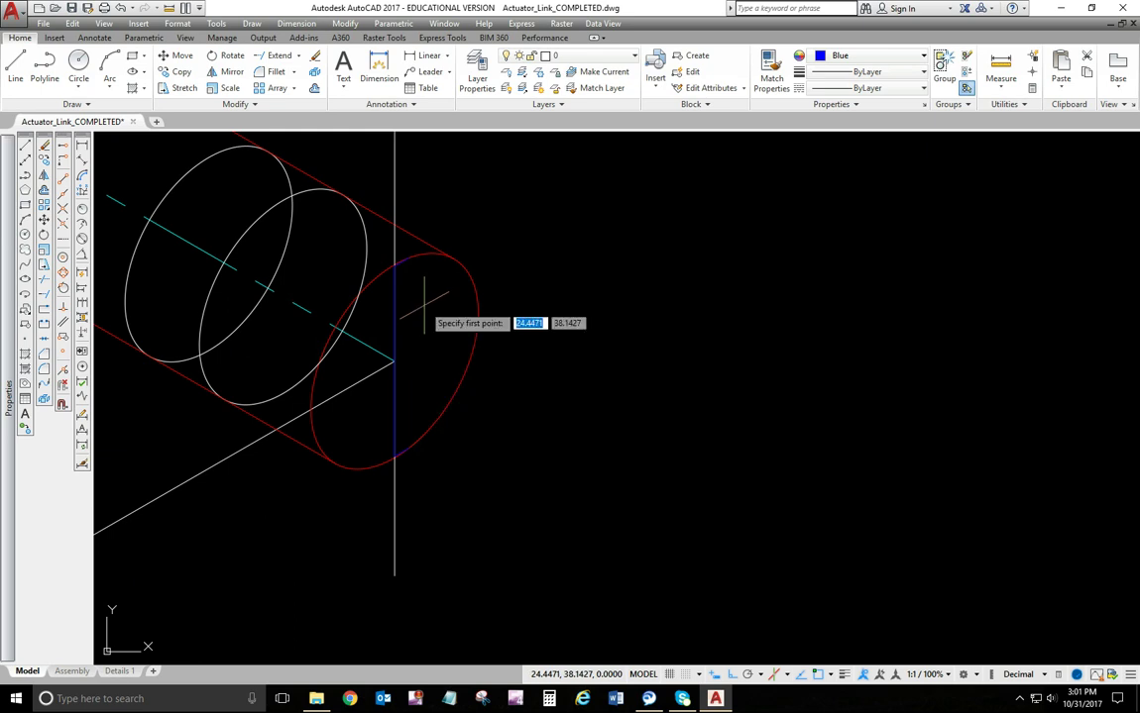
click(409, 258)
scroll(409, 258, down, 5)
scroll(298, 267, up, 3)
key(Escape)
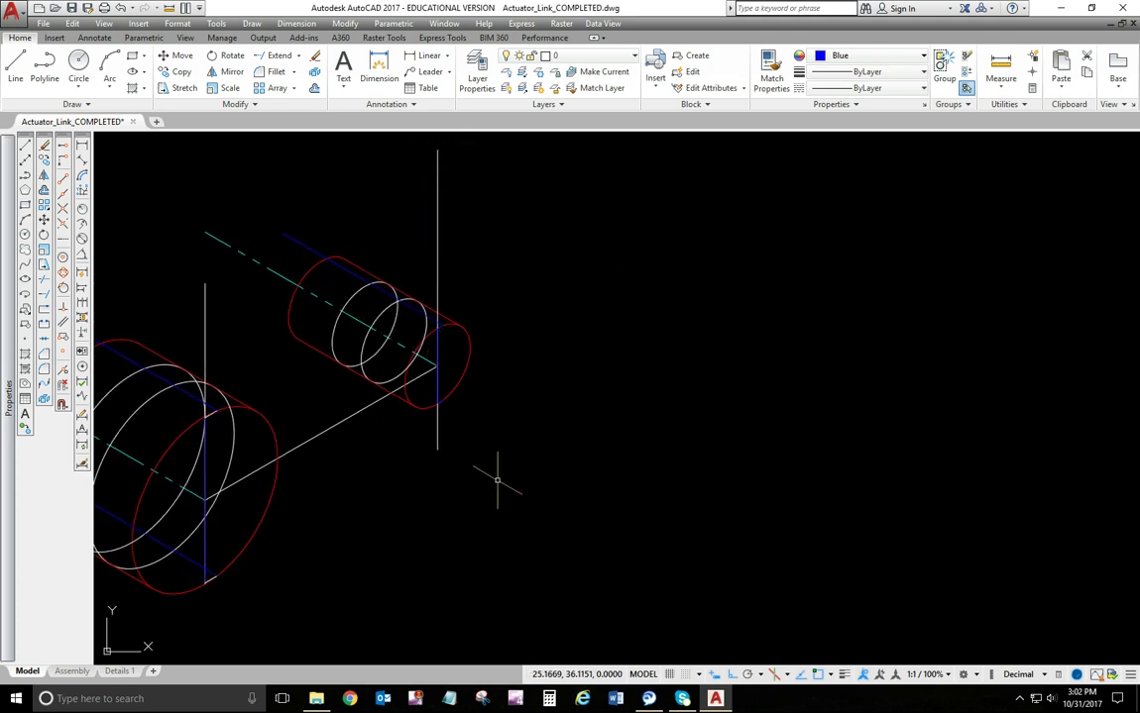
scroll(473, 414, up, 5)
key(Return)
click(340, 353)
scroll(343, 354, down, 3)
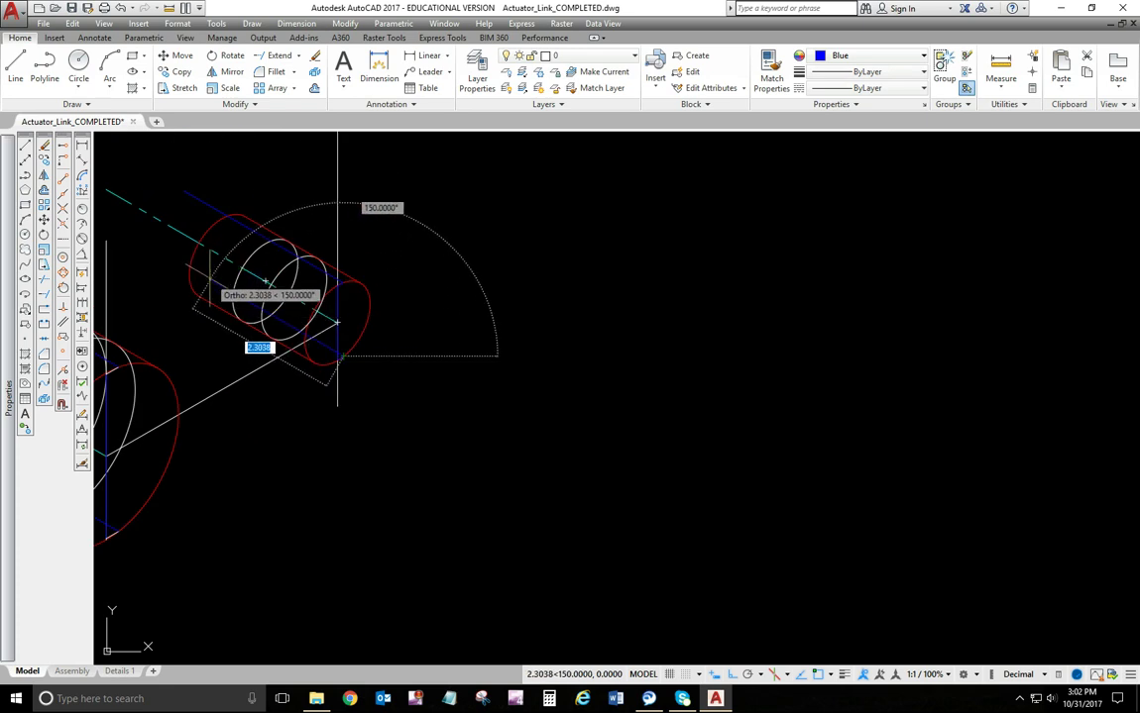
key(Escape)
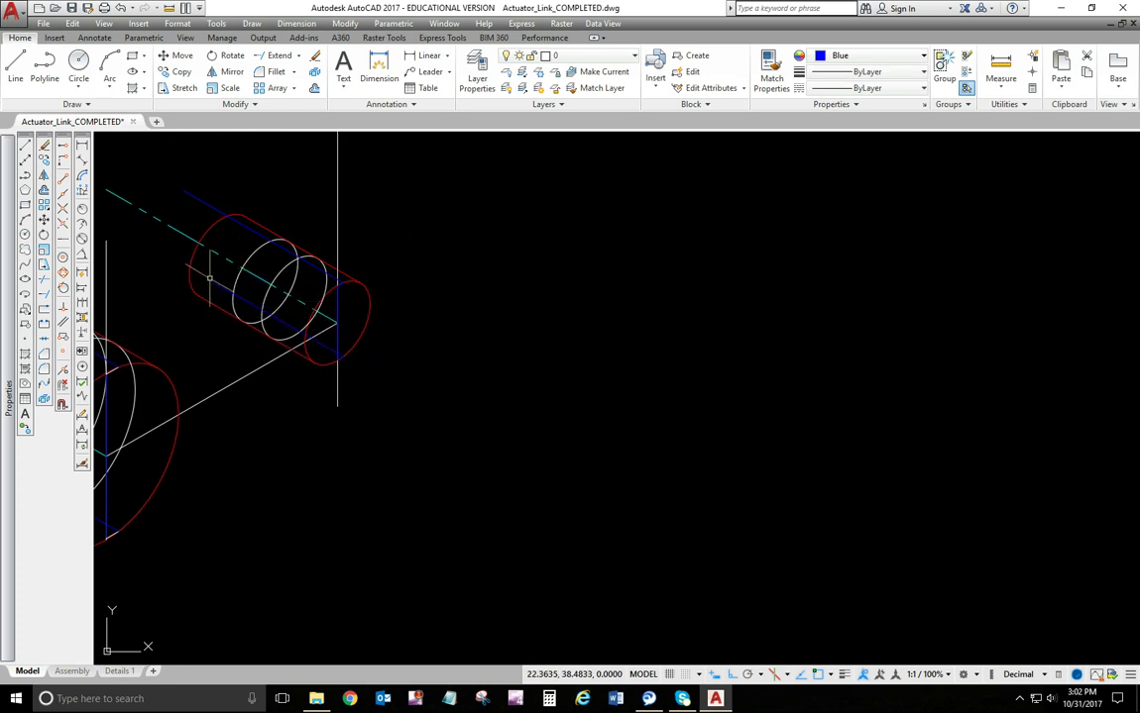
middle_drag(219, 287, 375, 410)
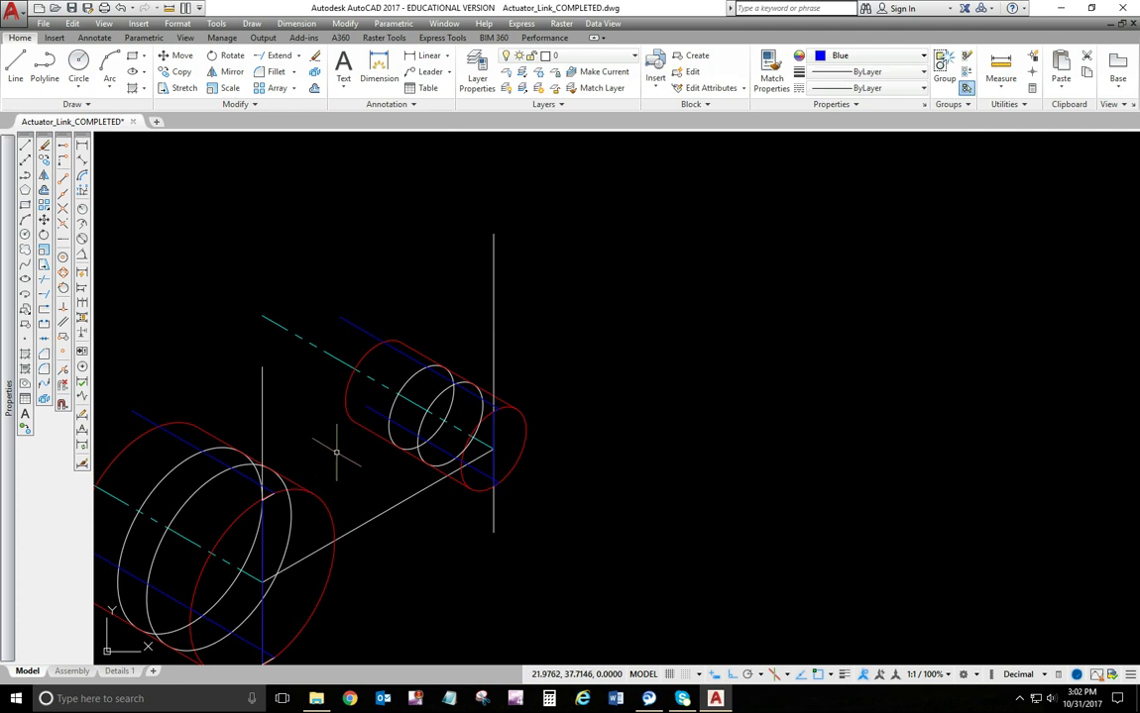
scroll(318, 442, up, 2)
middle_drag(318, 442, 396, 350)
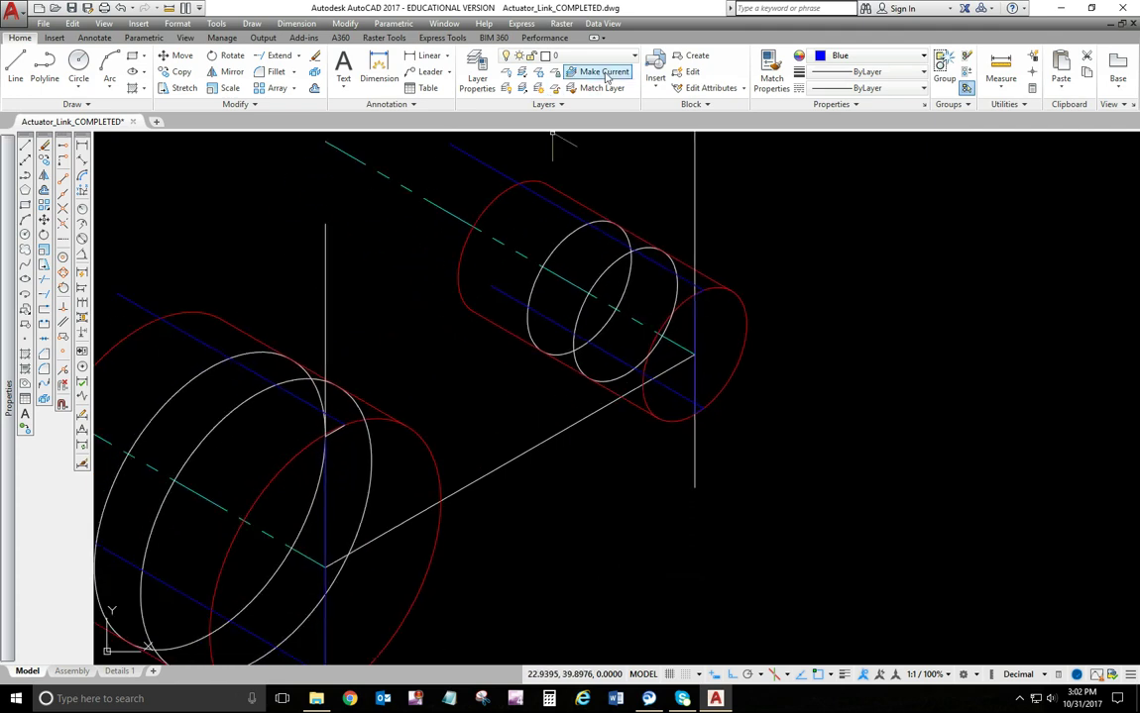
- Set the current colour to ByLayer and make the red Visible layer current
click(870, 55)
click(848, 71)
click(585, 55)
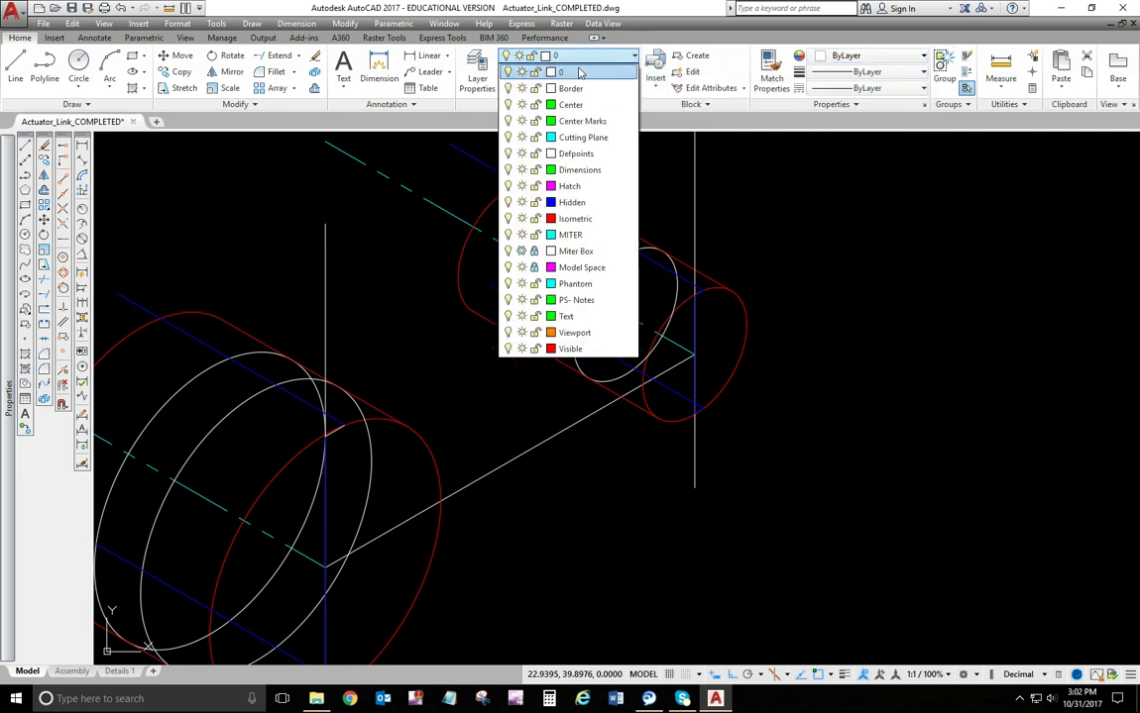
click(573, 350)
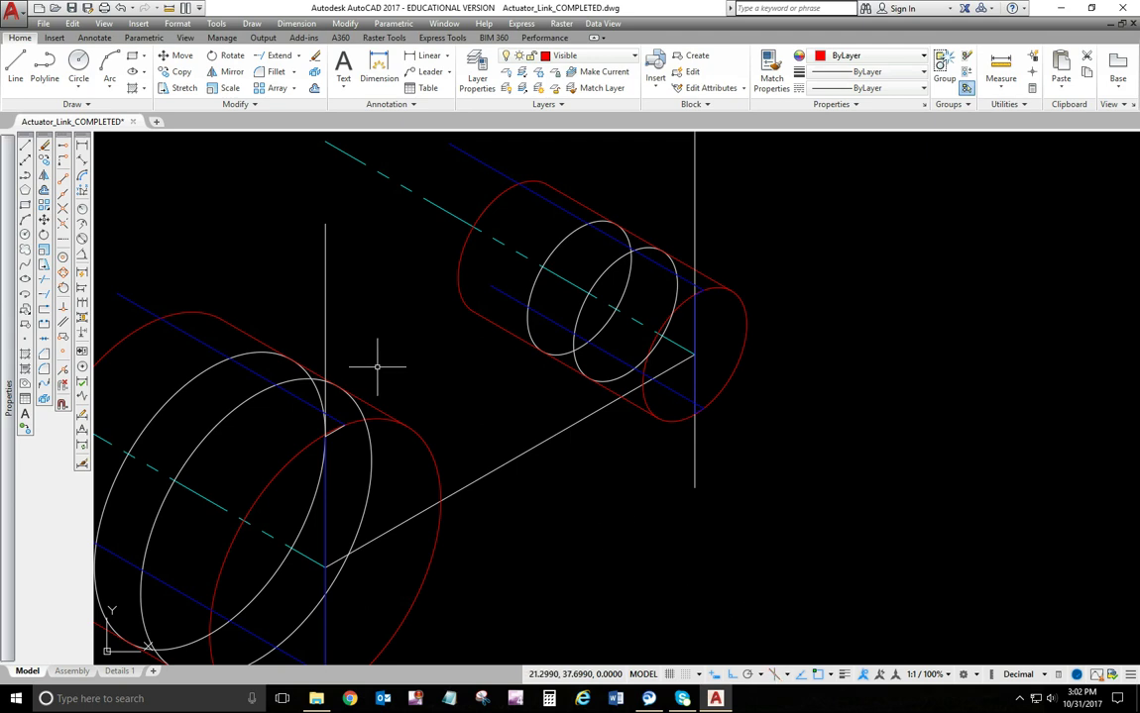
- Turn Ortho off and start a line on the ellipse edge, then cancel the unwanted line
click(15, 65)
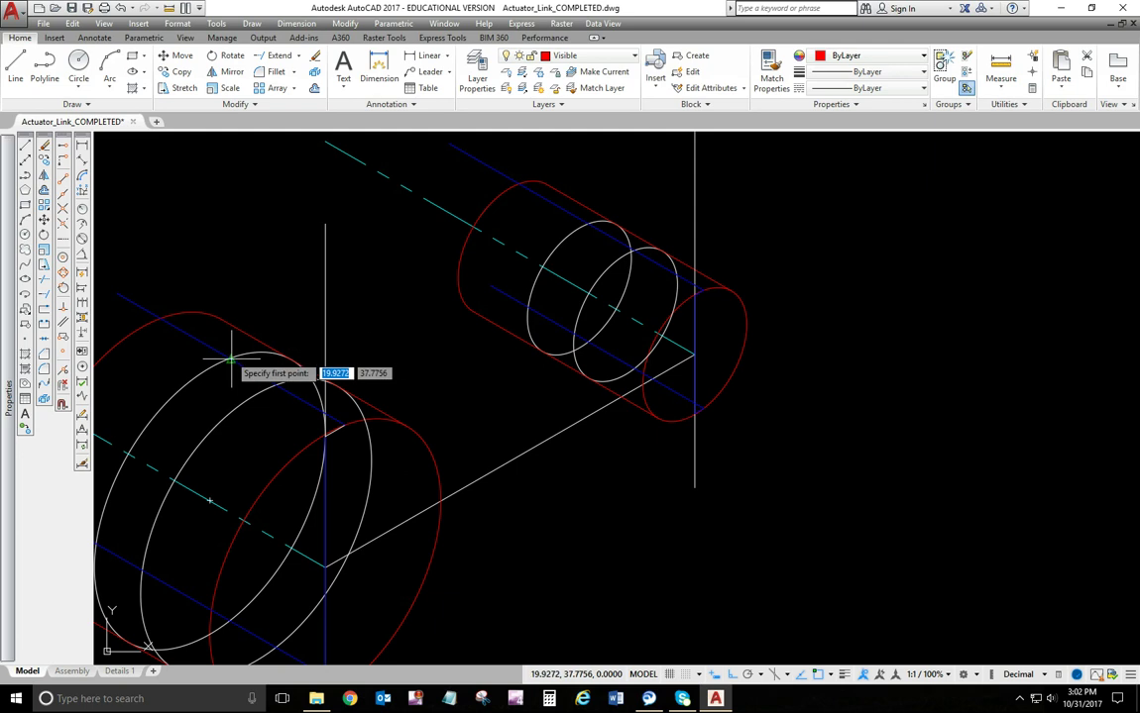
scroll(225, 347, up, 5)
scroll(227, 348, up, 2)
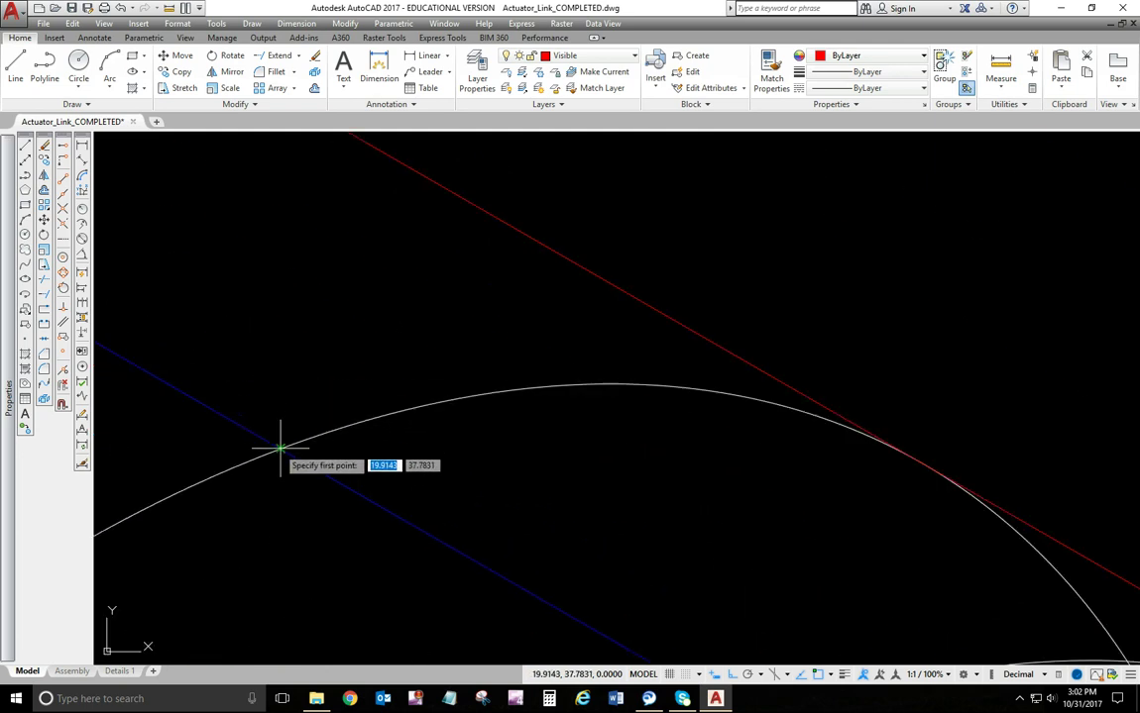
click(280, 447)
scroll(281, 448, down, 6)
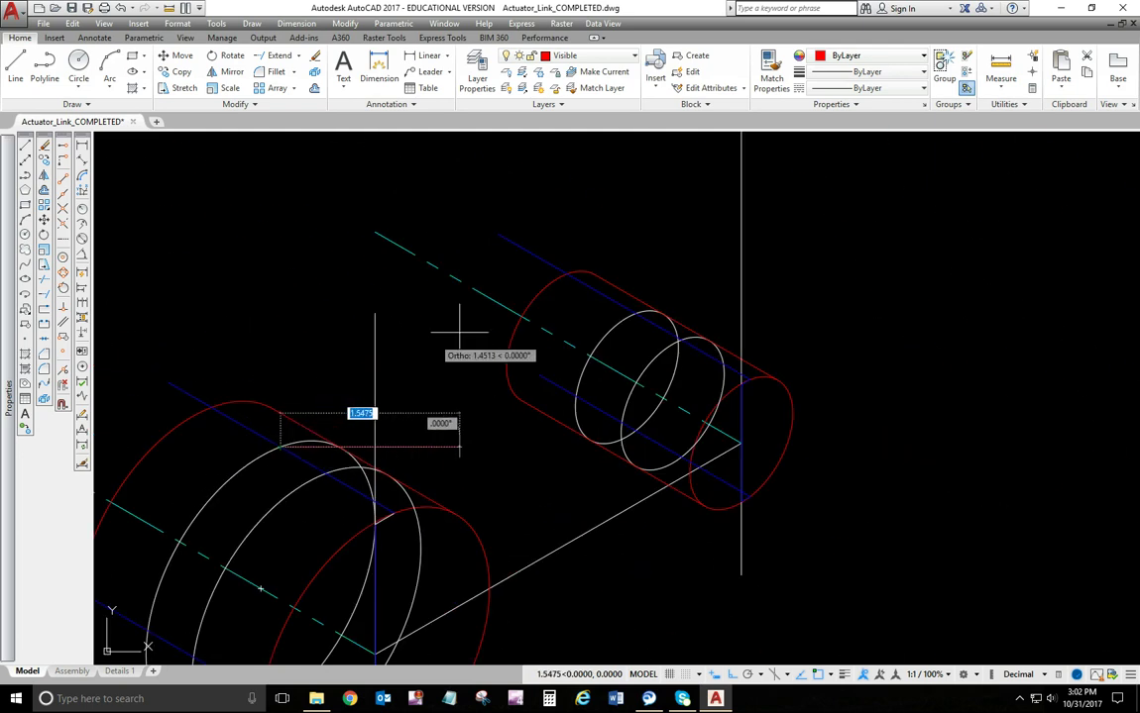
click(732, 676)
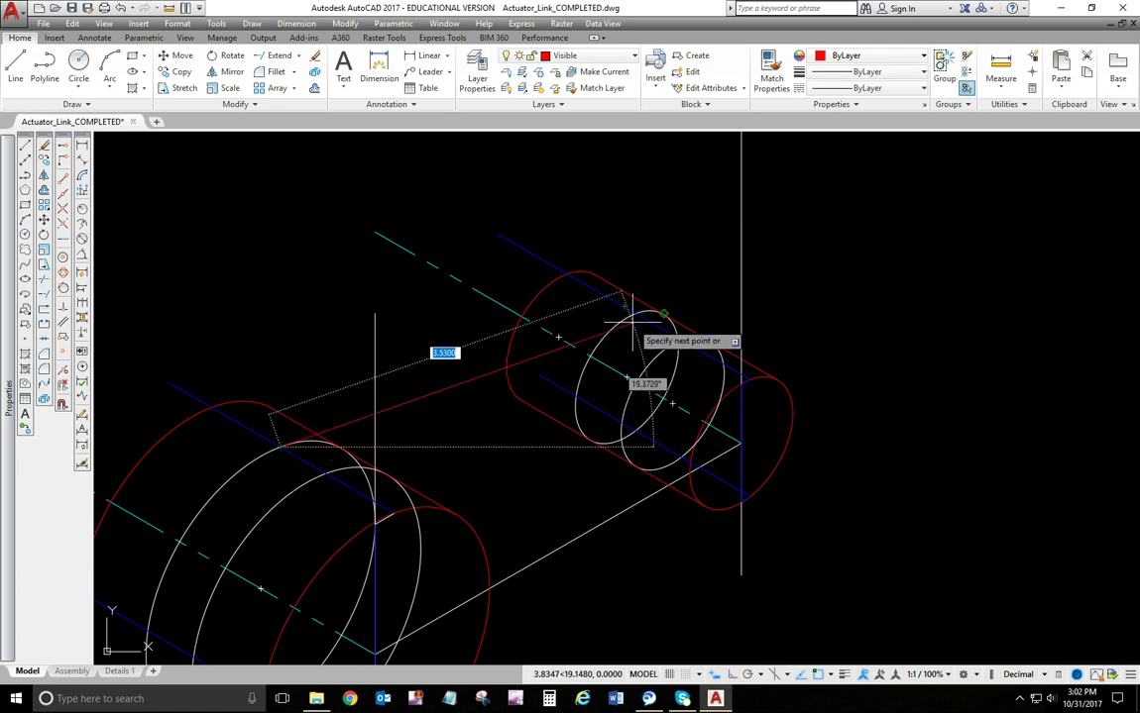
scroll(624, 319, up, 3)
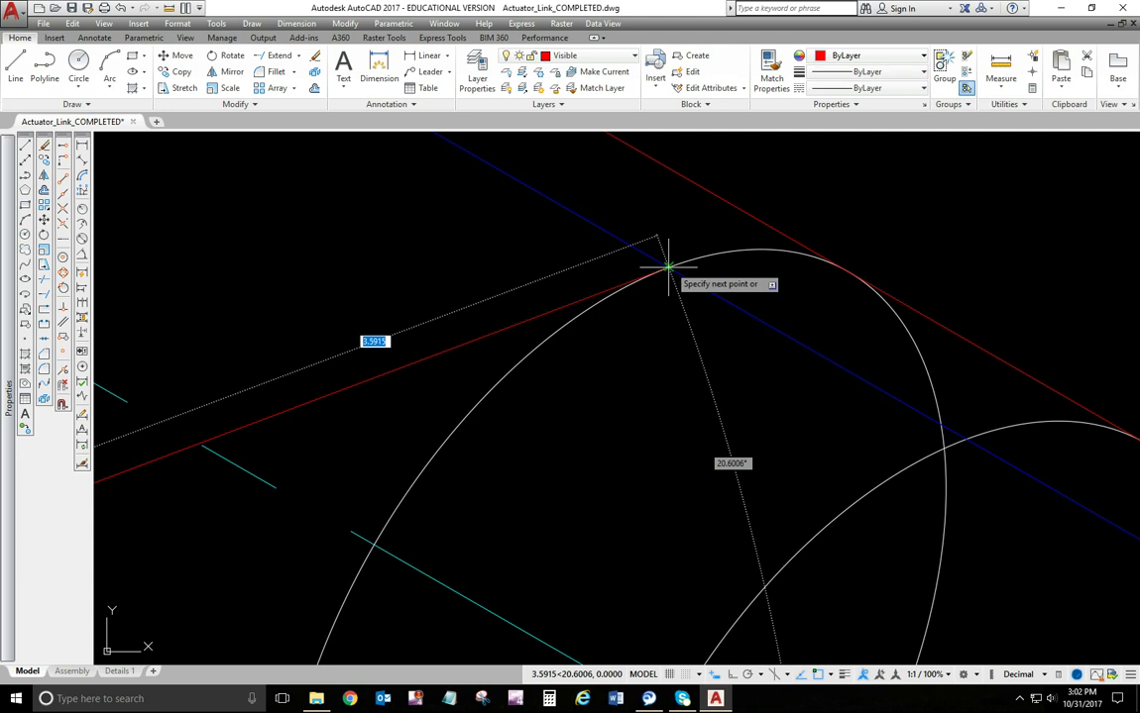
key(Escape)
- Draw the upper tangent line starting from the small cylinder's ellipse
key(Return)
scroll(651, 301, down, 2)
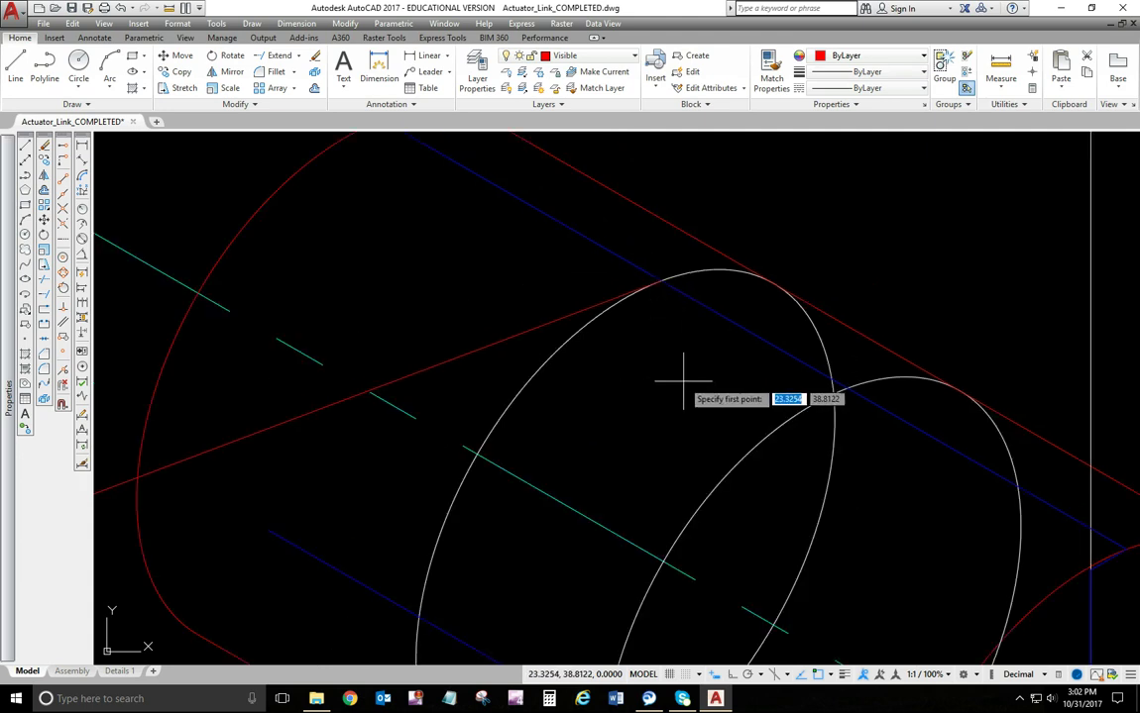
click(848, 387)
scroll(861, 379, down, 3)
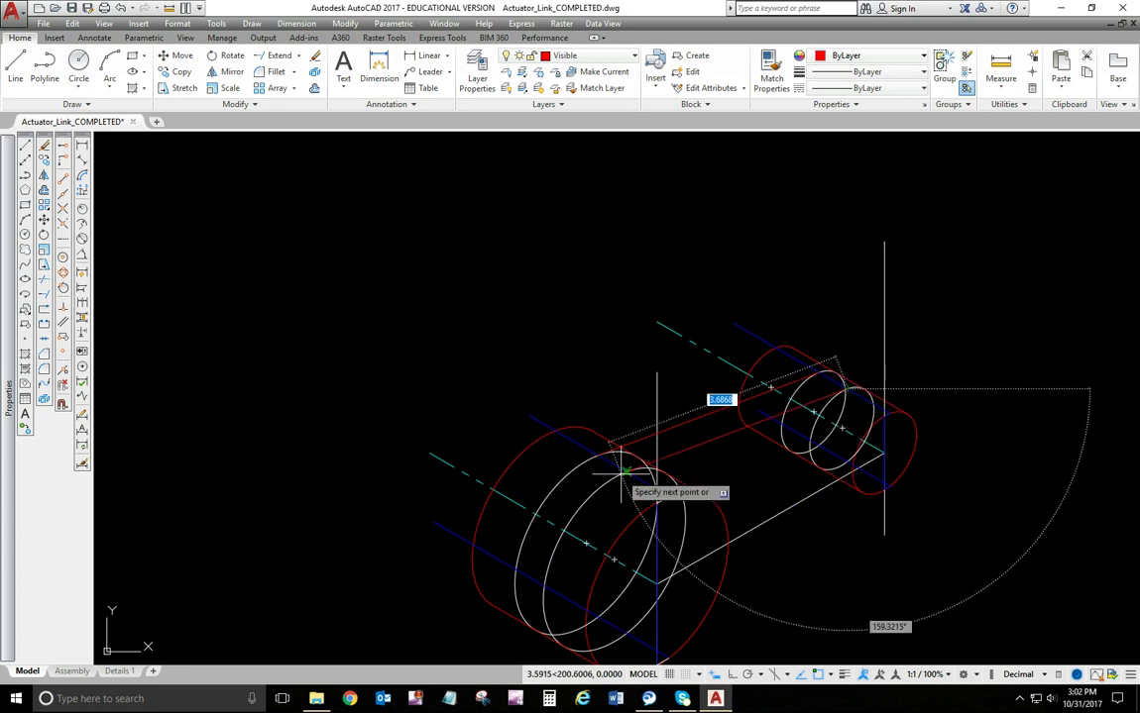
scroll(624, 474, up, 5)
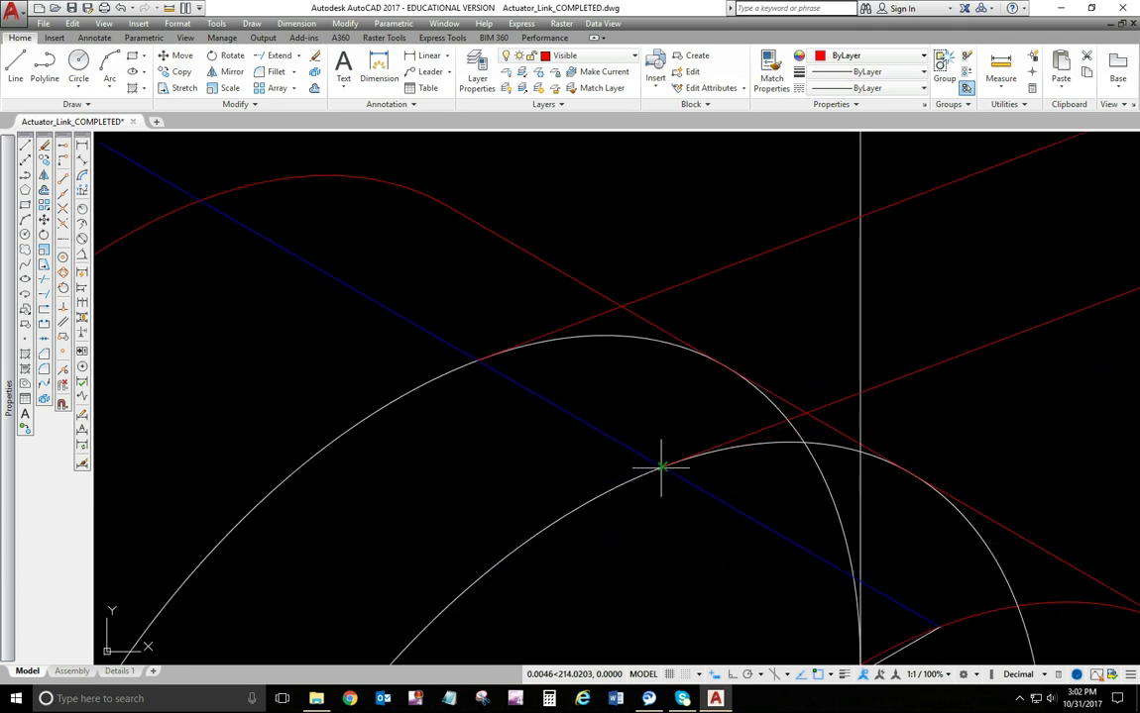
scroll(657, 462, down, 6)
mouse_move(763, 463)
middle_down()
mouse_move(536, 371)
mouse_move(479, 329)
middle_up()
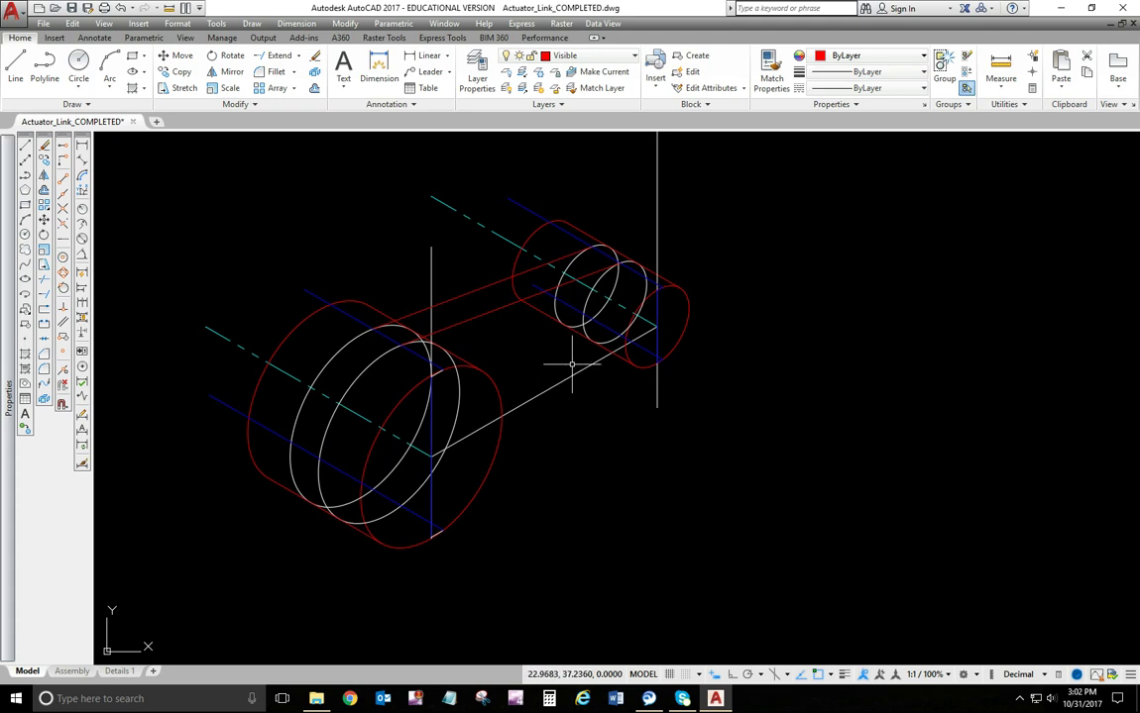
scroll(572, 365, up, 5)
- Draw the lower tangent line from the small cylinder to the large cylinder's edge
key(l)
key(Return)
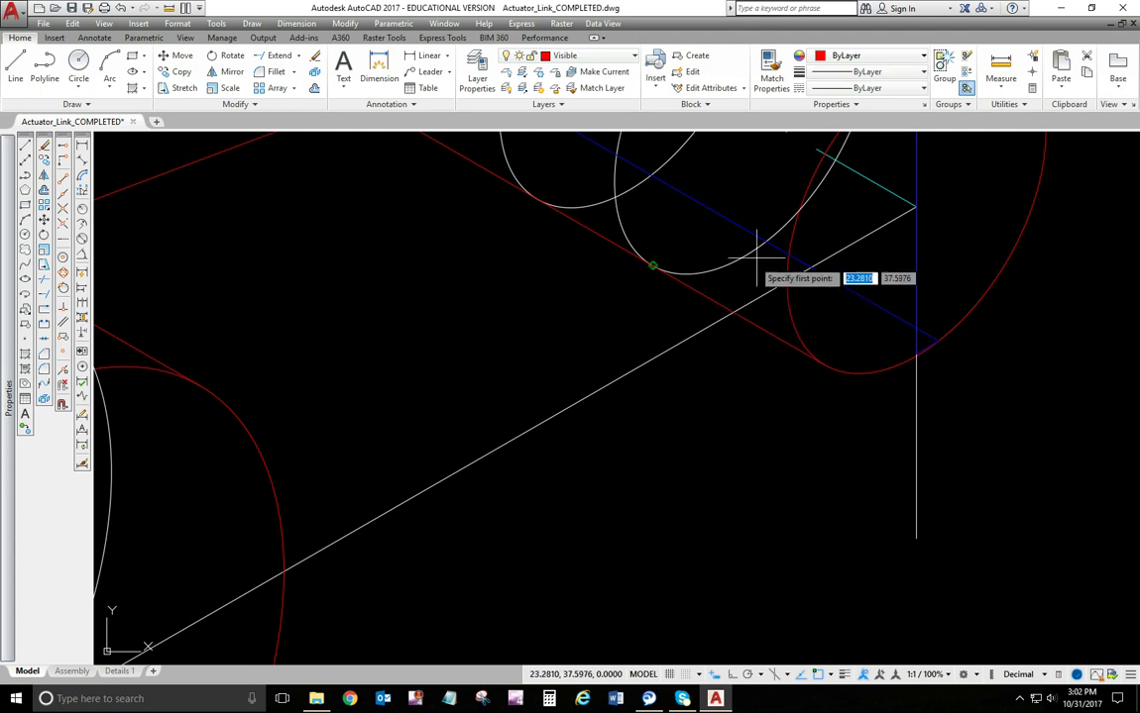
click(765, 241)
scroll(765, 241, down, 5)
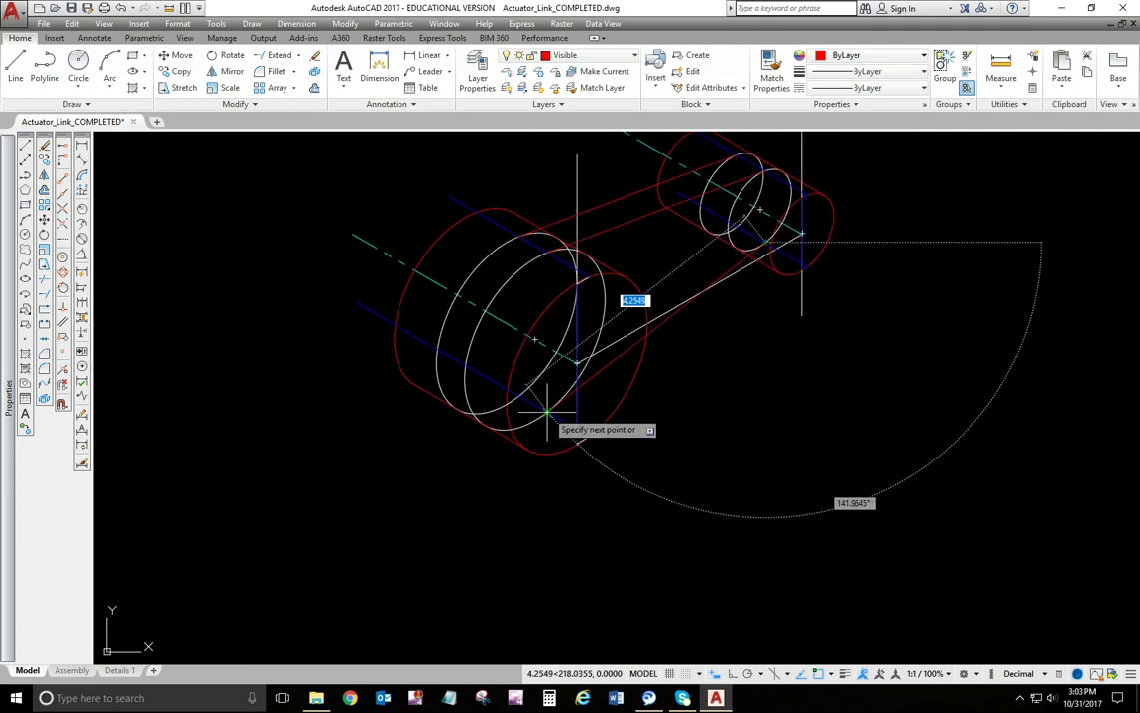
click(546, 409)
key(Escape)
middle_drag(703, 344, 535, 482)
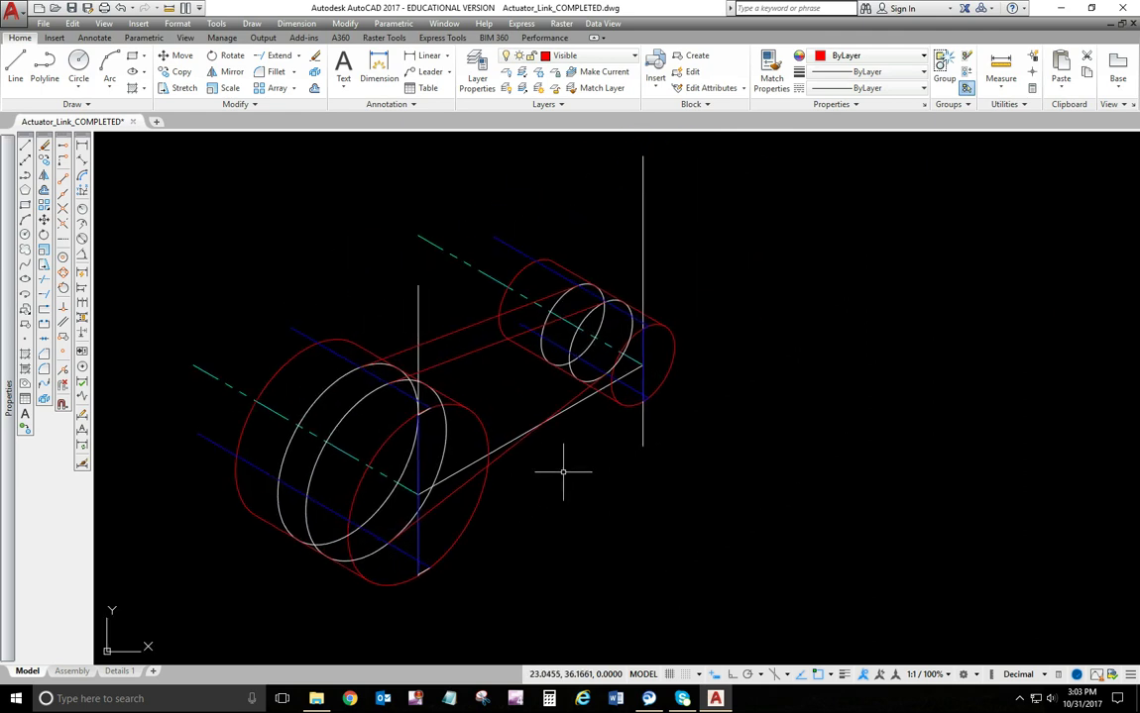
- Move the four white ellipses of both cylinders onto the Visible layer
click(573, 337)
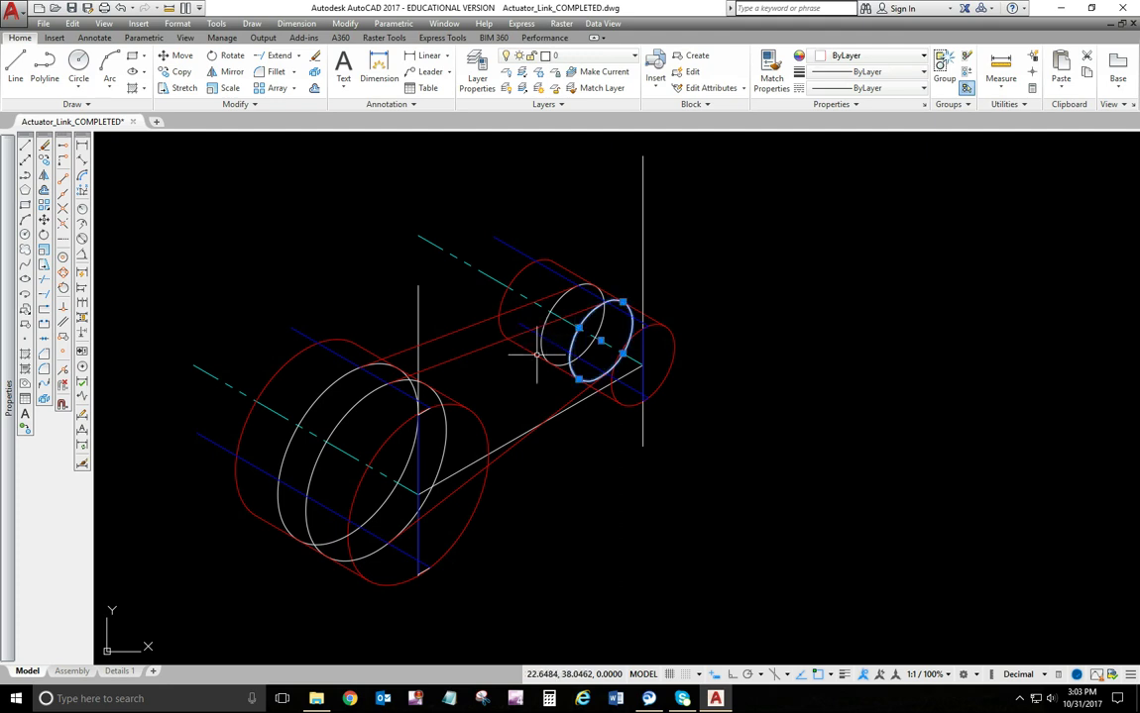
click(544, 331)
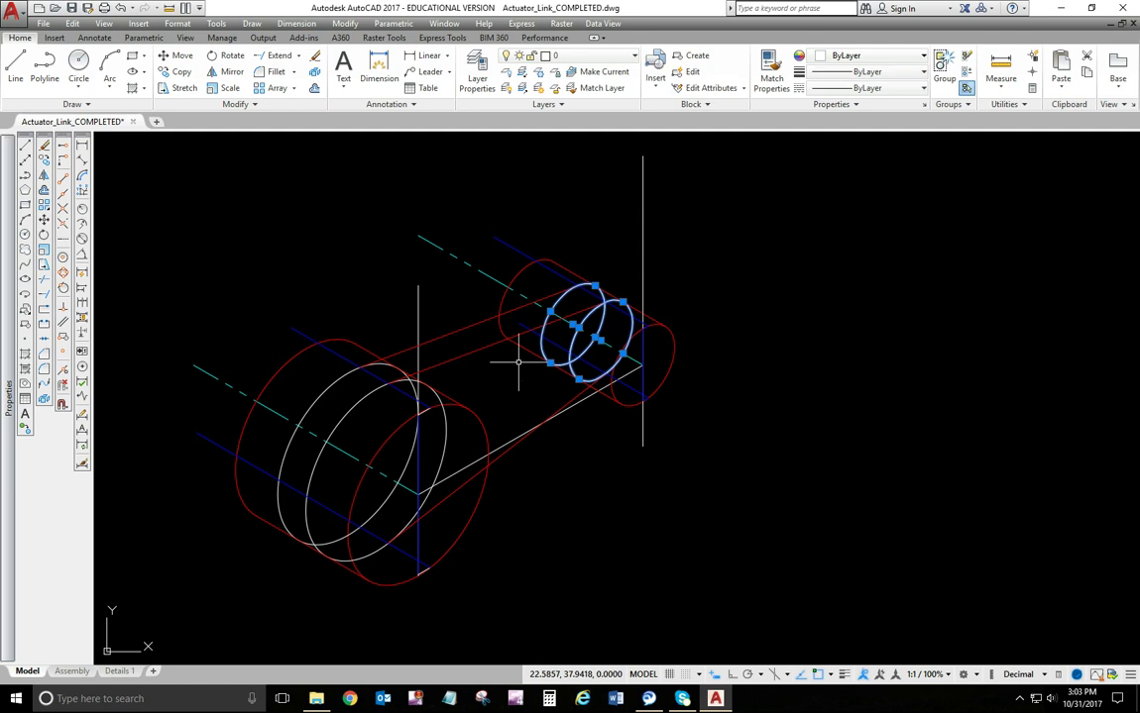
click(354, 395)
click(331, 389)
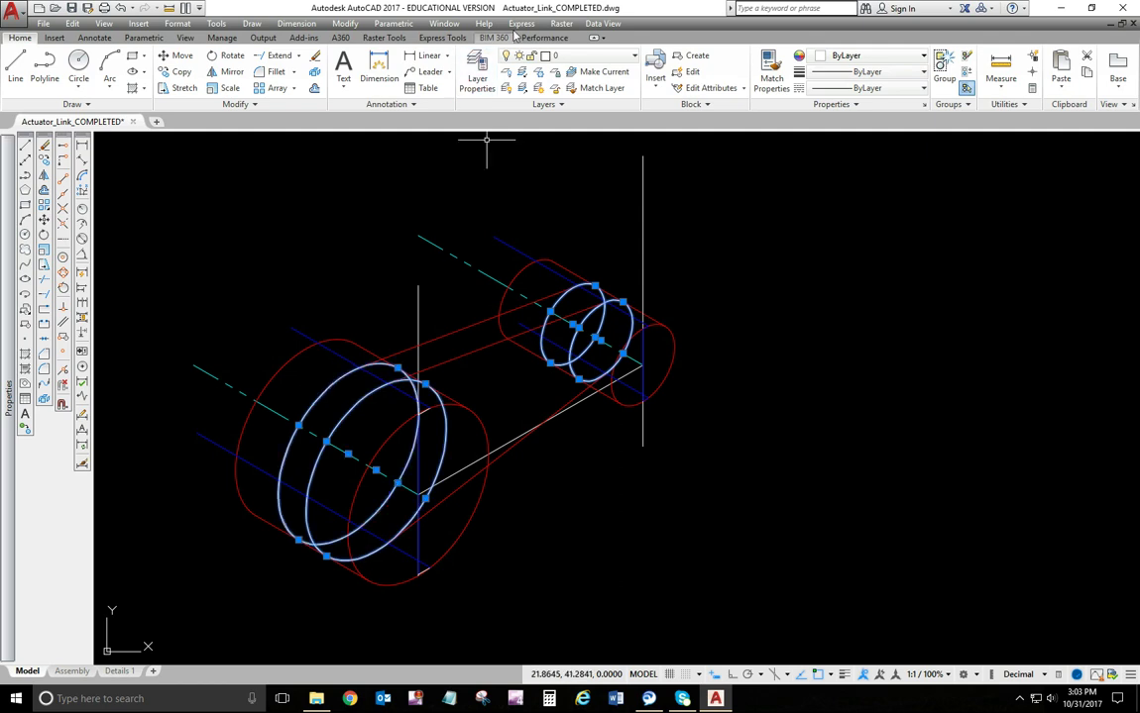
click(559, 56)
click(567, 349)
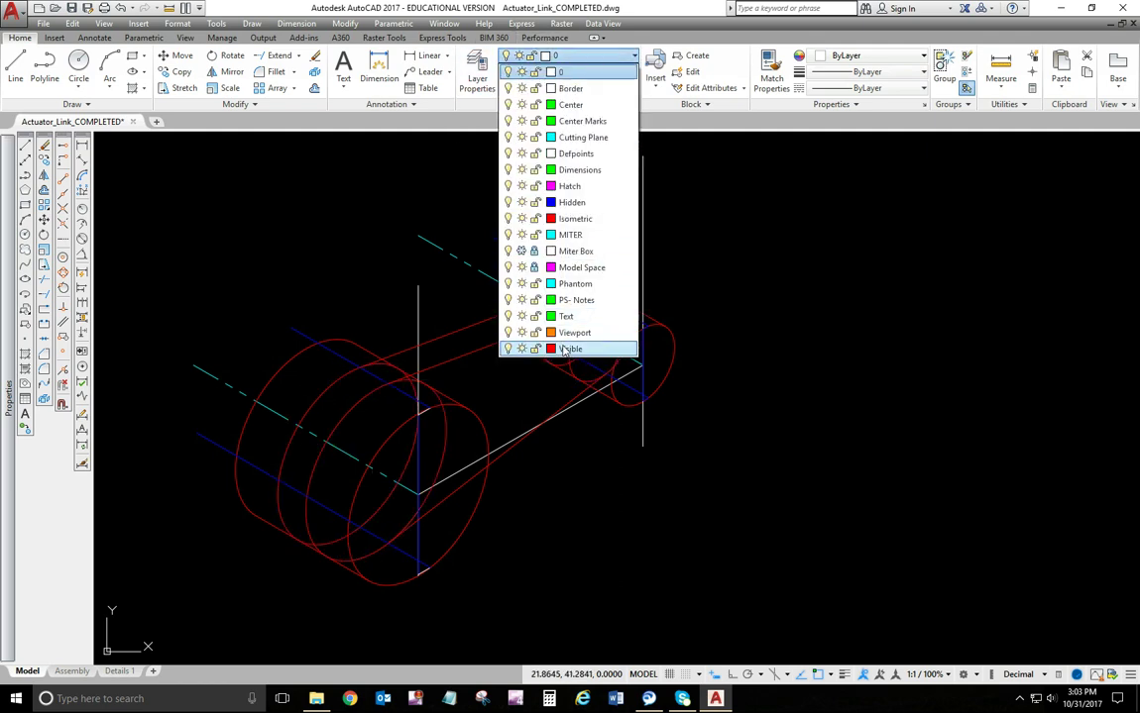
key(Escape)
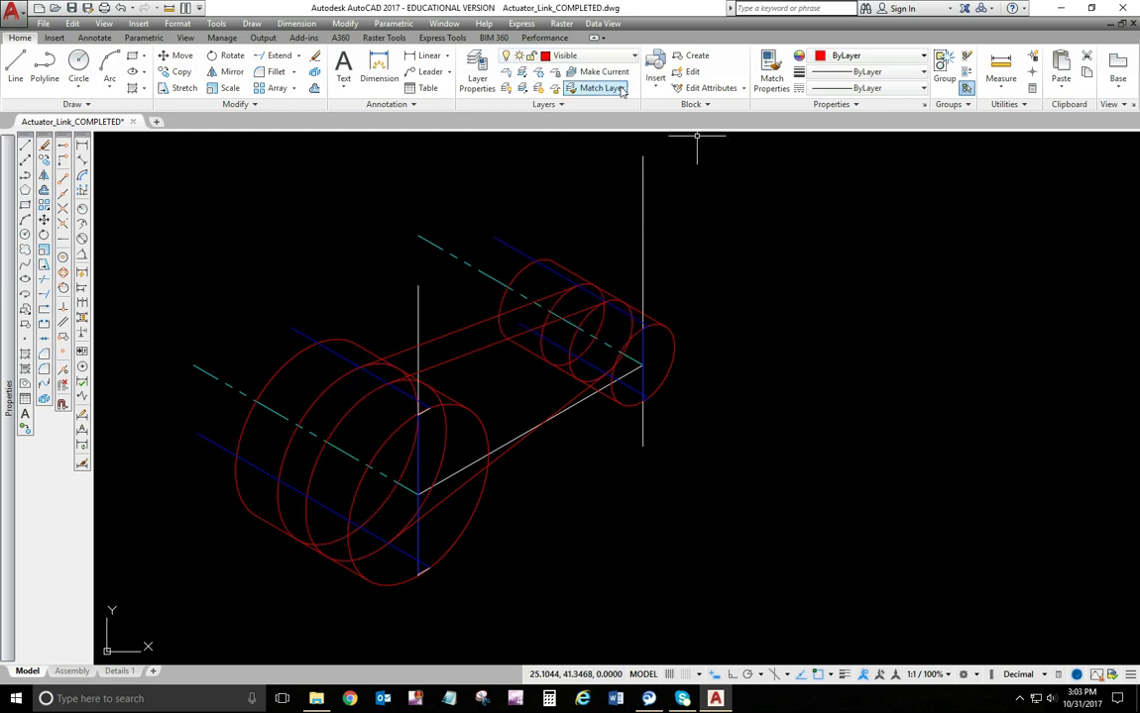
- Freeze layer 0 to hide its white lines
click(616, 56)
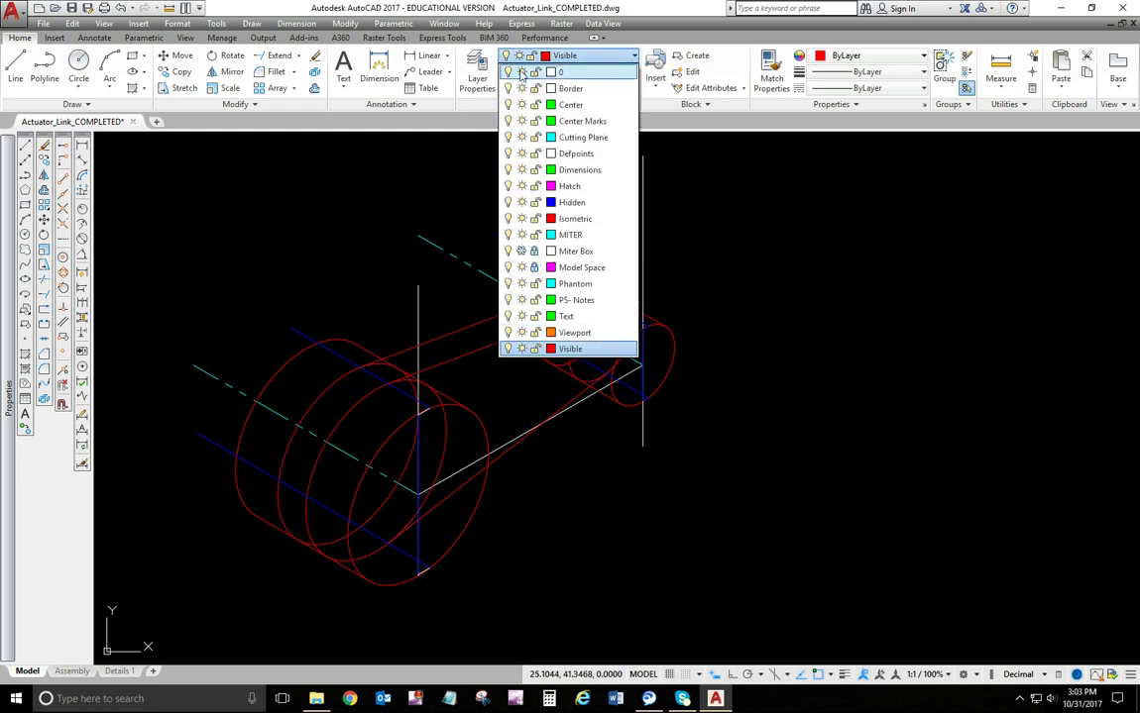
click(522, 74)
click(692, 347)
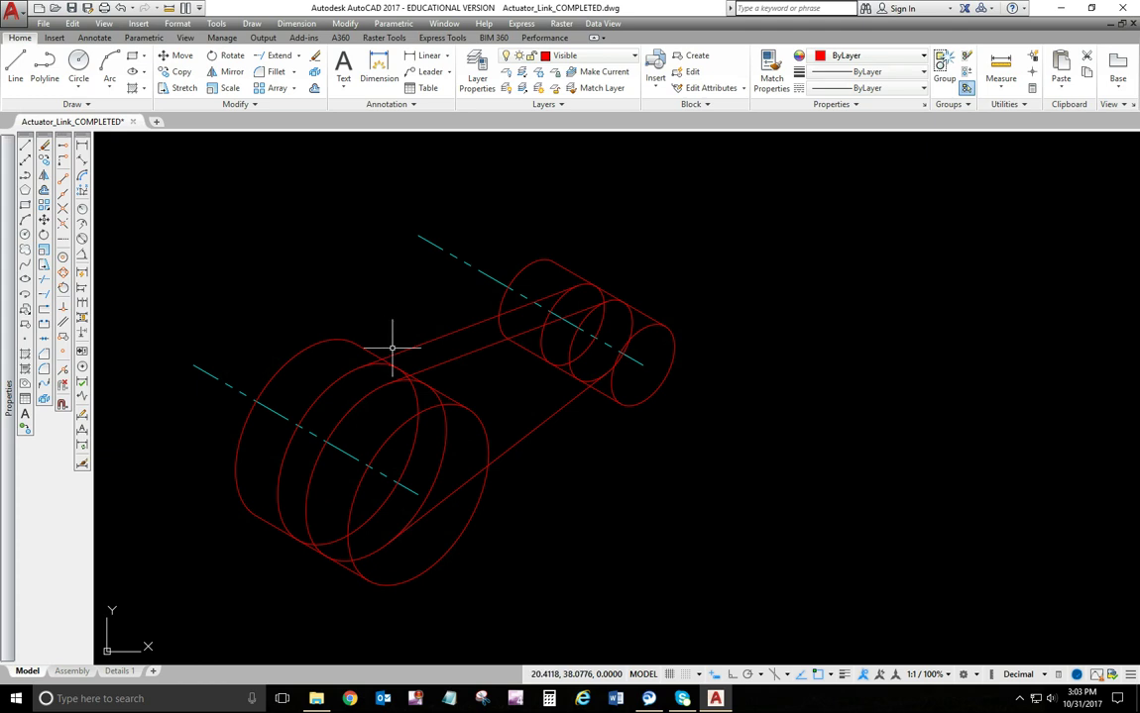
scroll(439, 379, up, 4)
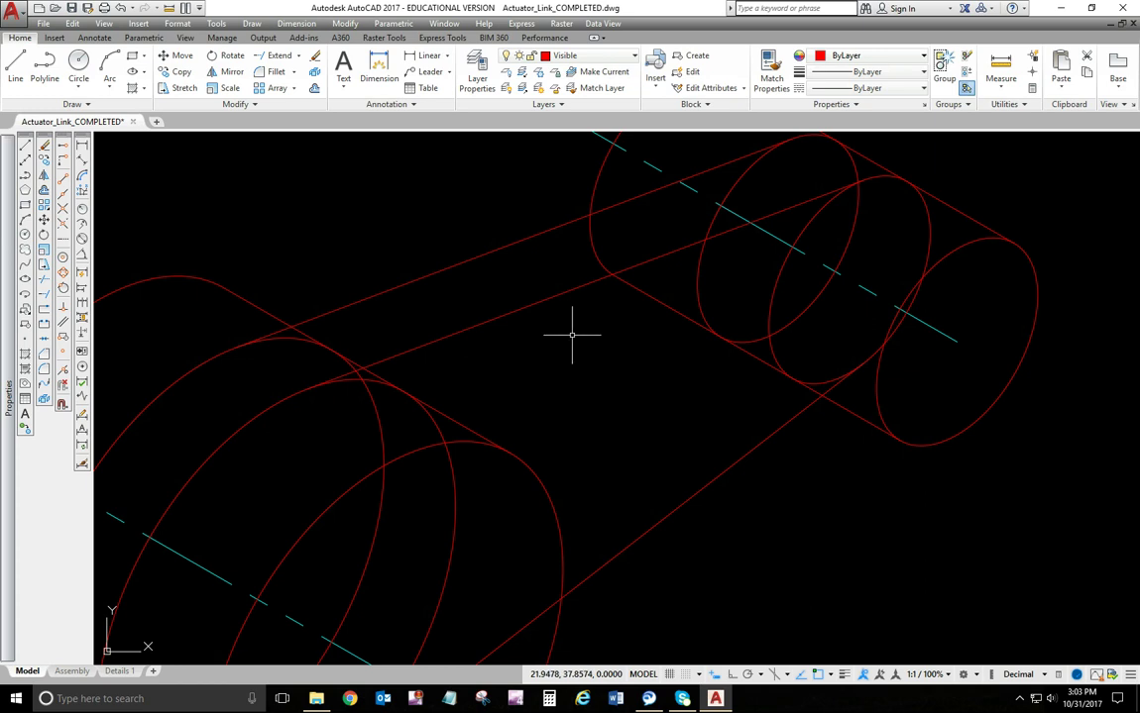
scroll(571, 335, down, 2)
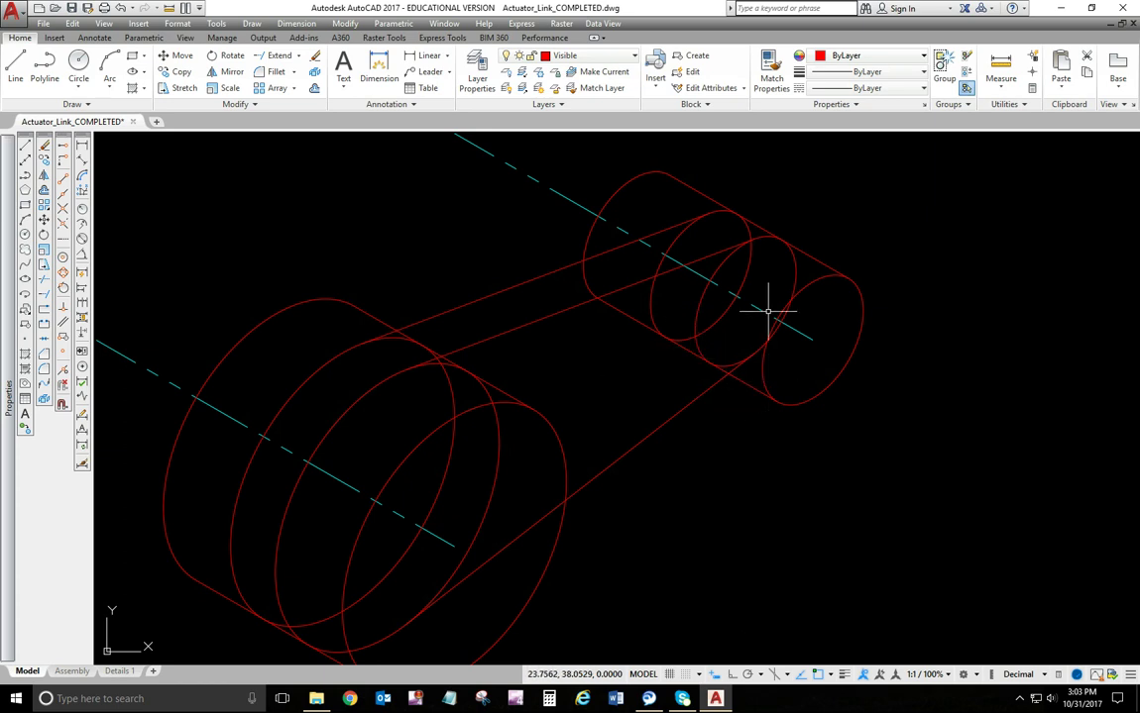
- Start TRIM with all objects as edges and trim two hidden pieces on the small cylinder
text(r)
key(Return)
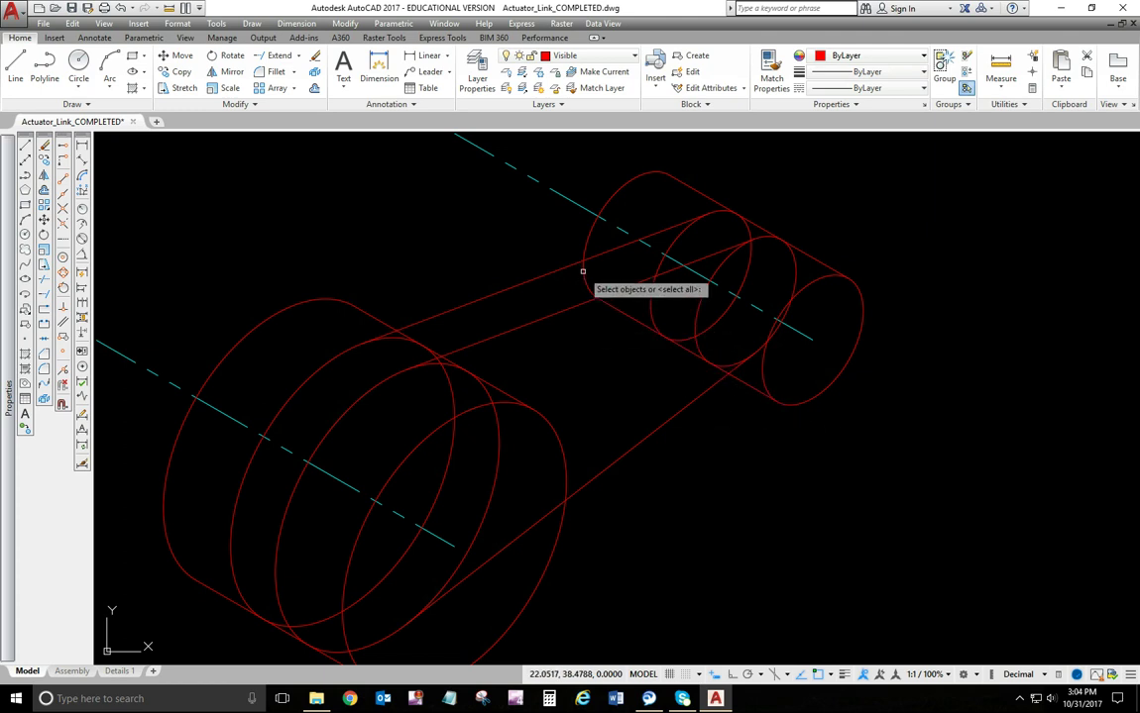
key(Return)
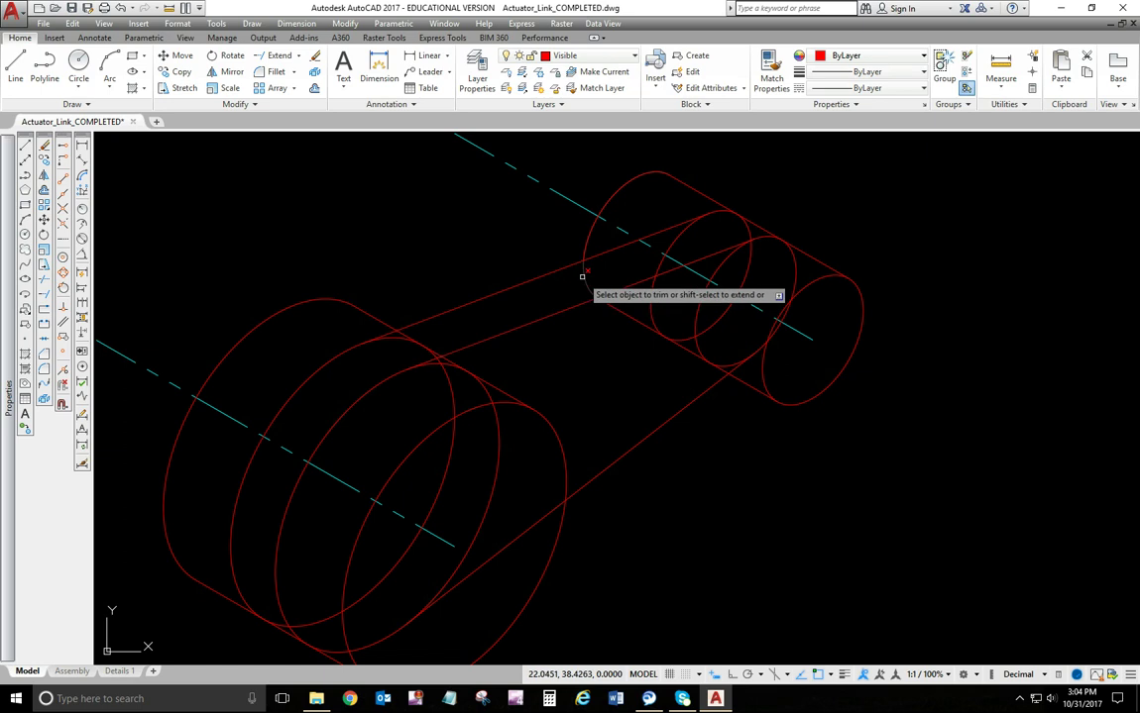
click(581, 277)
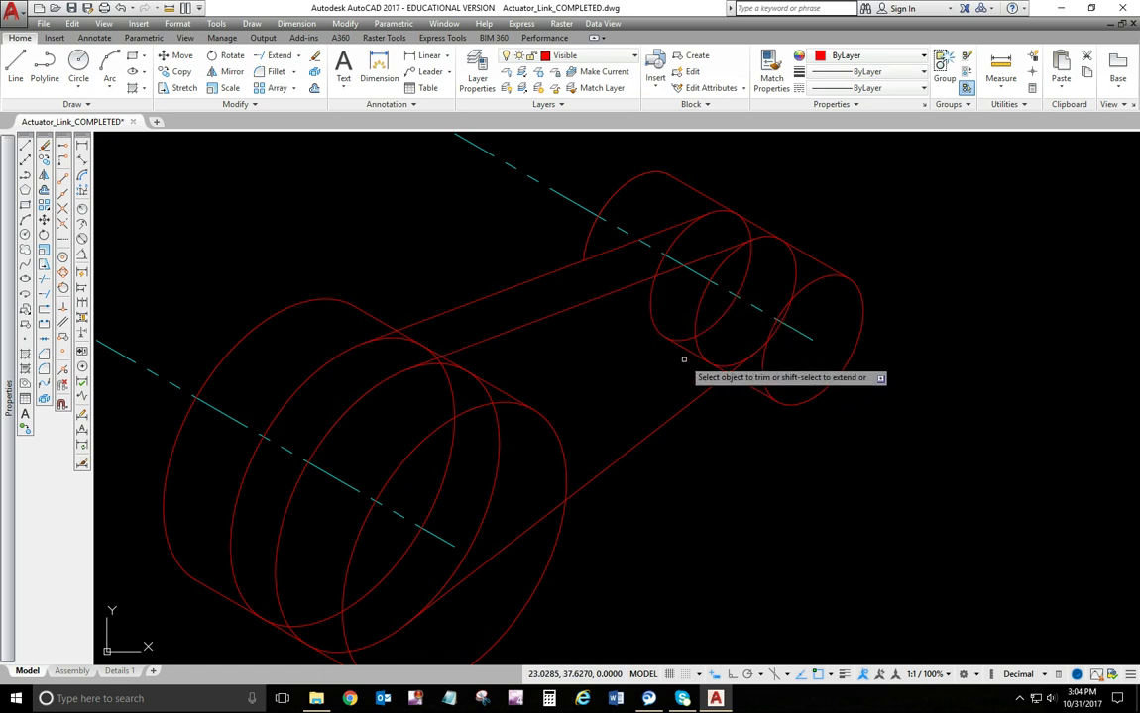
scroll(701, 372, up, 3)
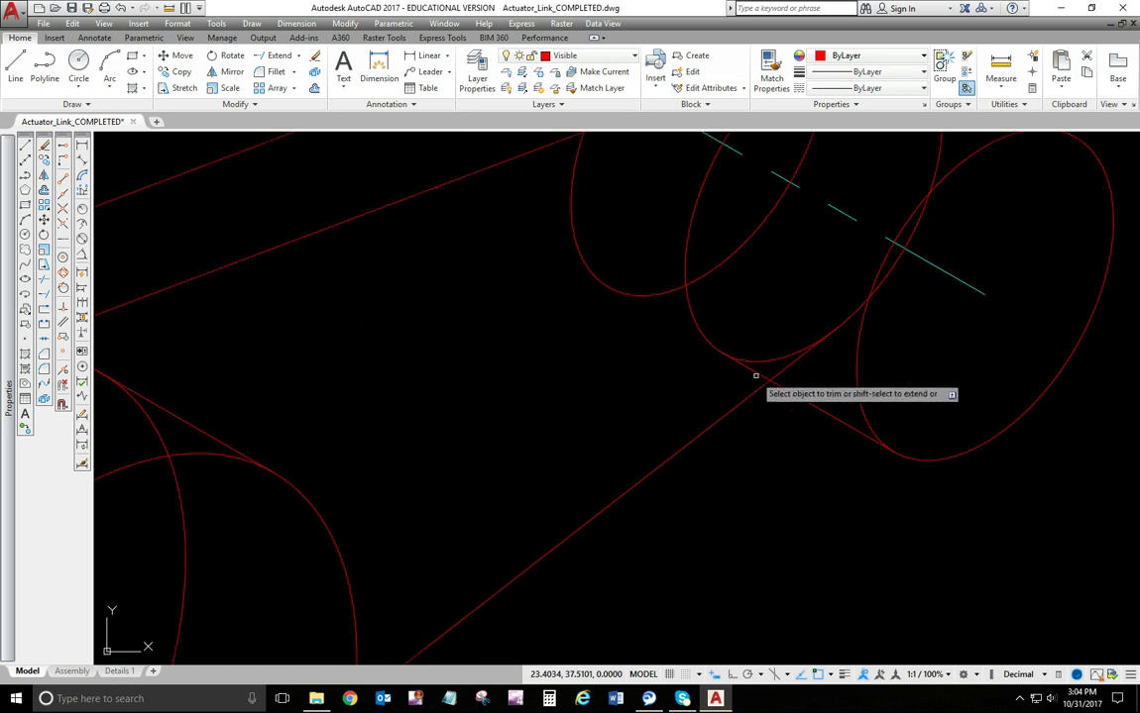
scroll(759, 373, down, 5)
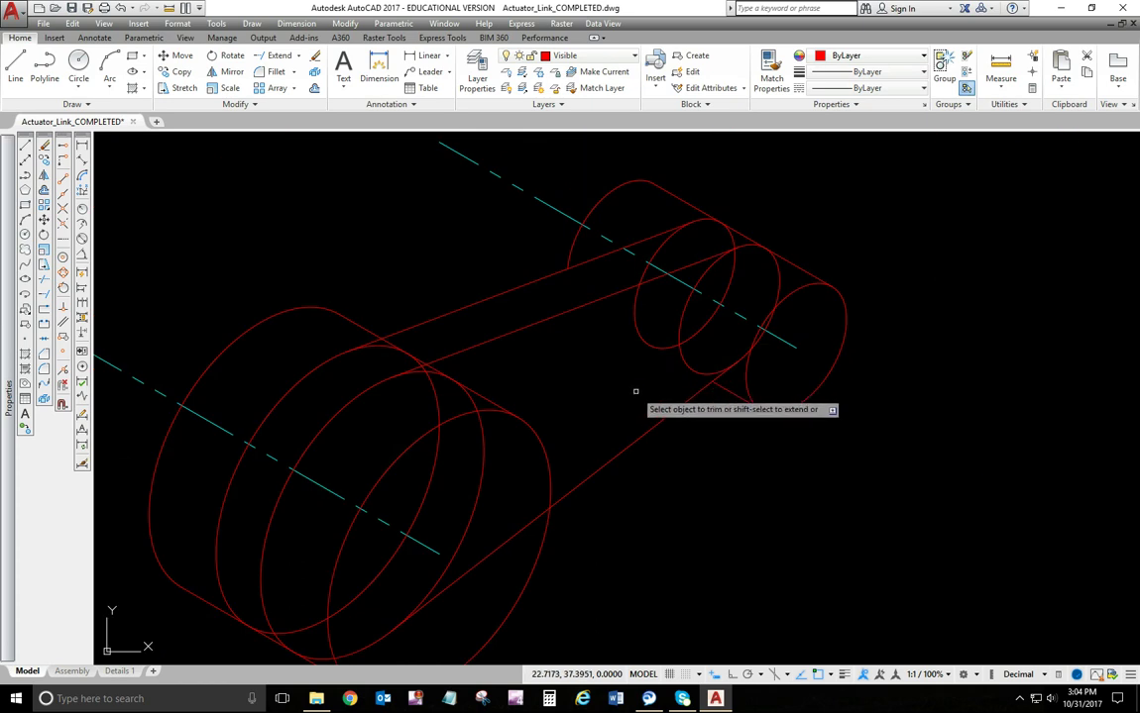
click(777, 268)
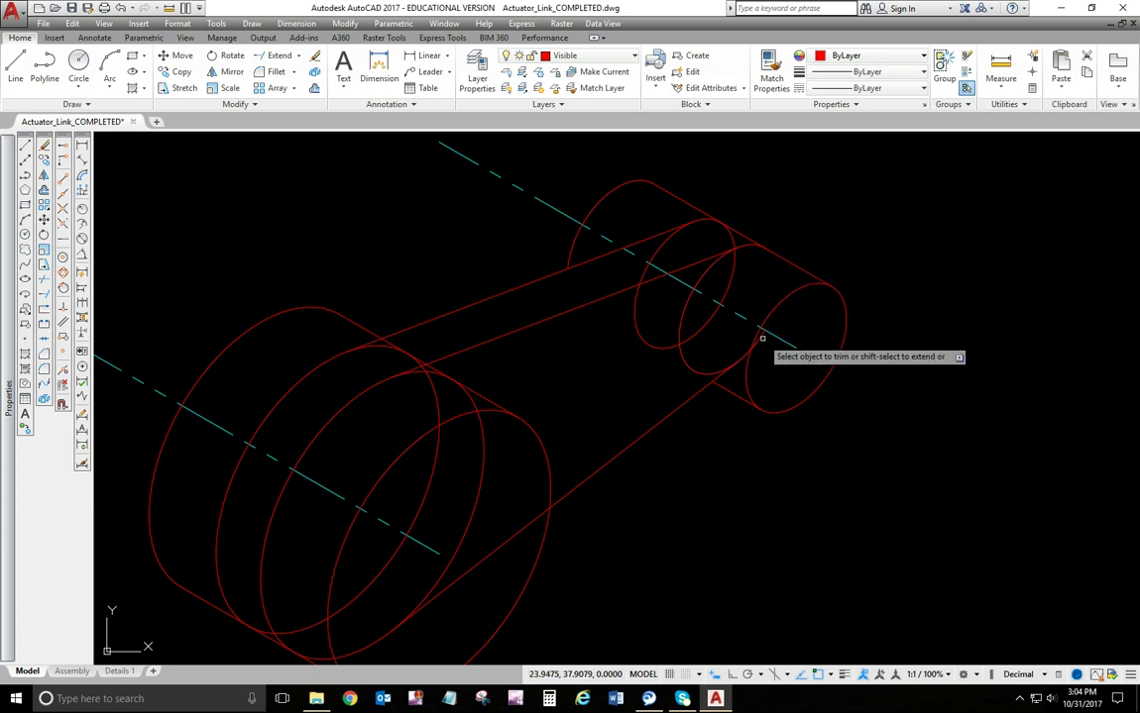
scroll(765, 353, up, 5)
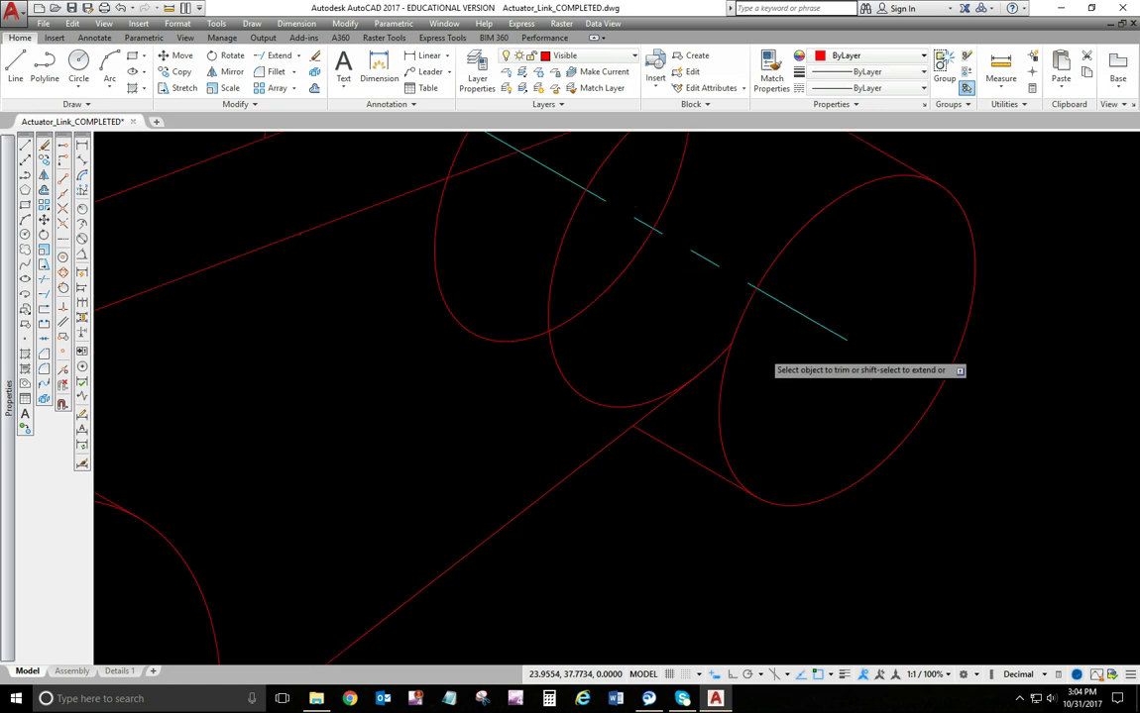
scroll(763, 352, down, 4)
- Trim the hidden arcs at the cylinder's top edge, the middle cylinder and the lower left
middle_drag(766, 349, 811, 472)
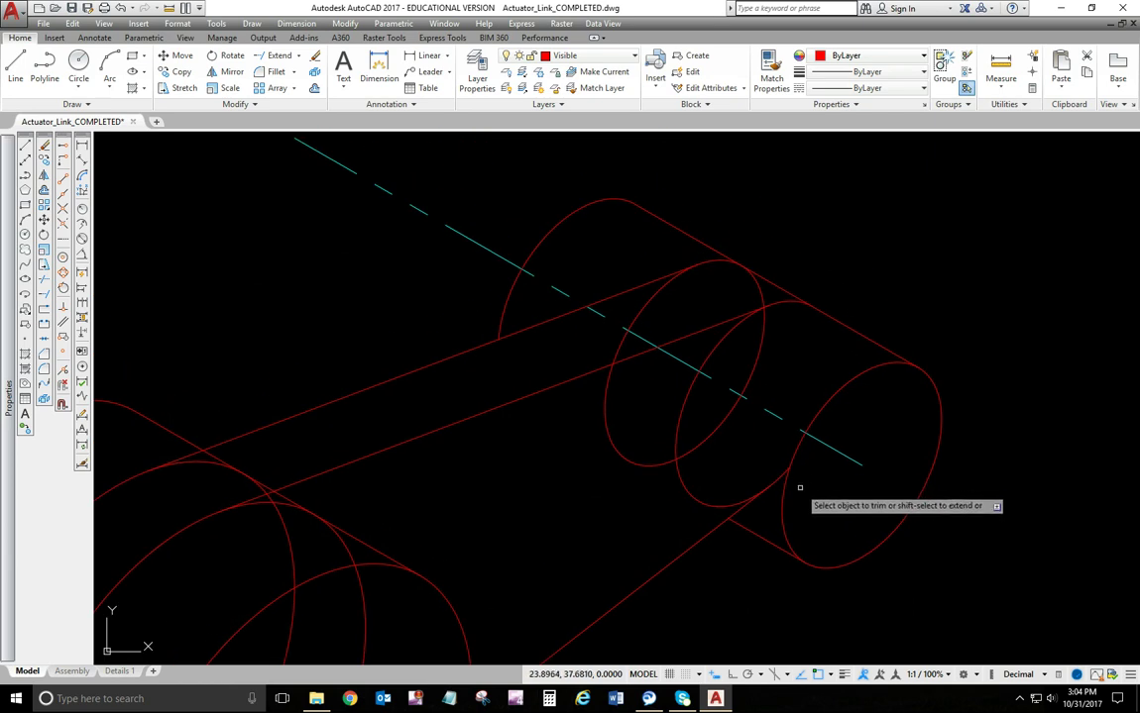
scroll(792, 302, up, 5)
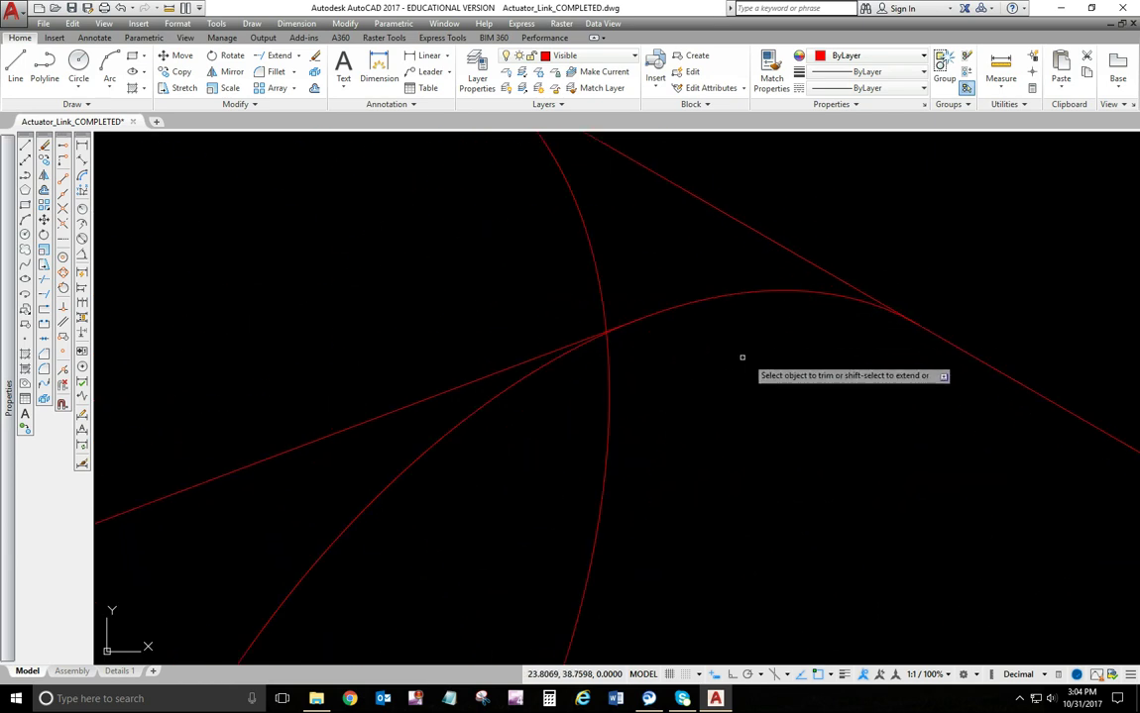
click(789, 289)
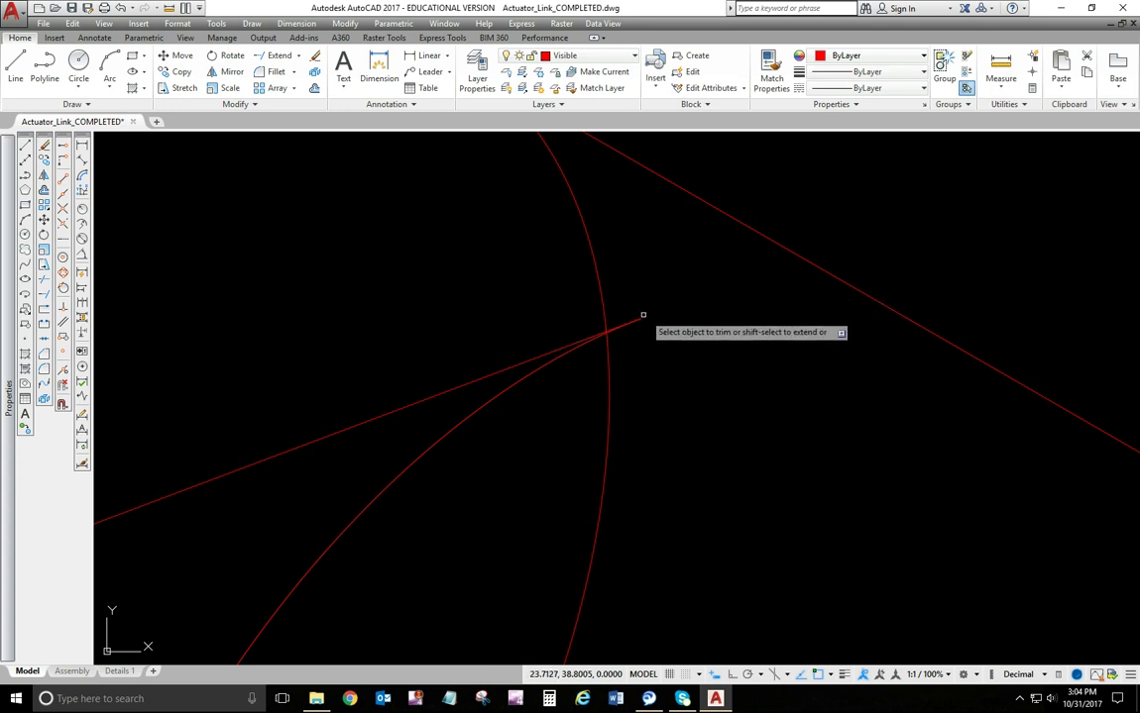
scroll(679, 301, down, 5)
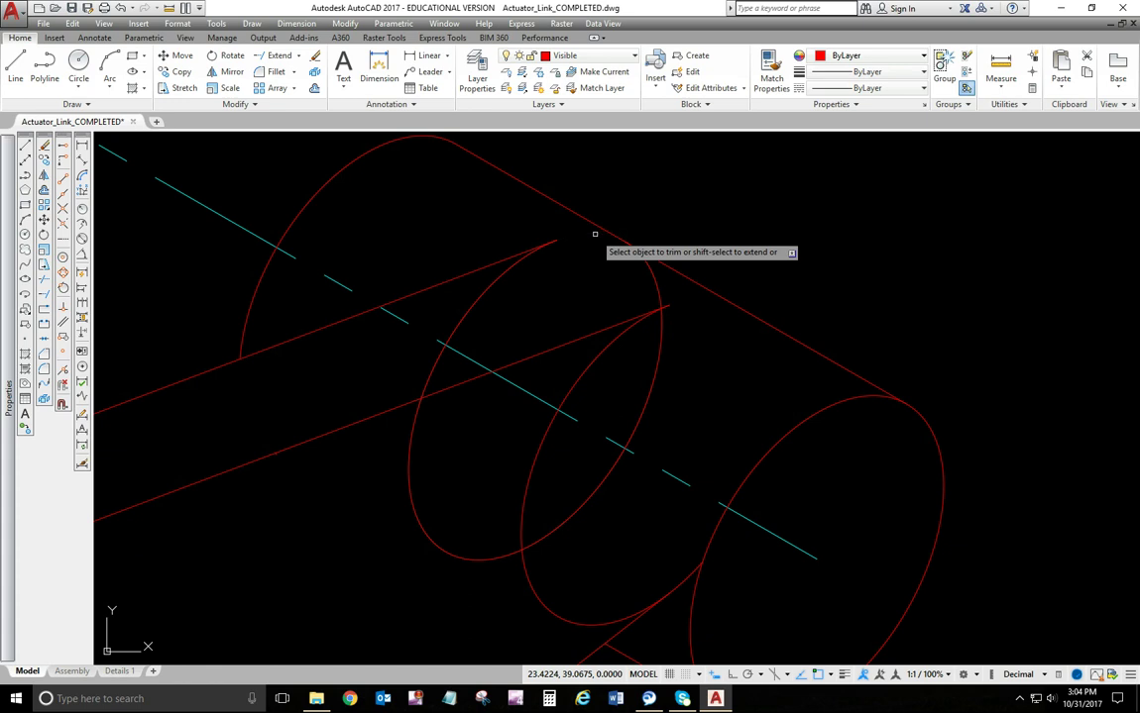
click(642, 261)
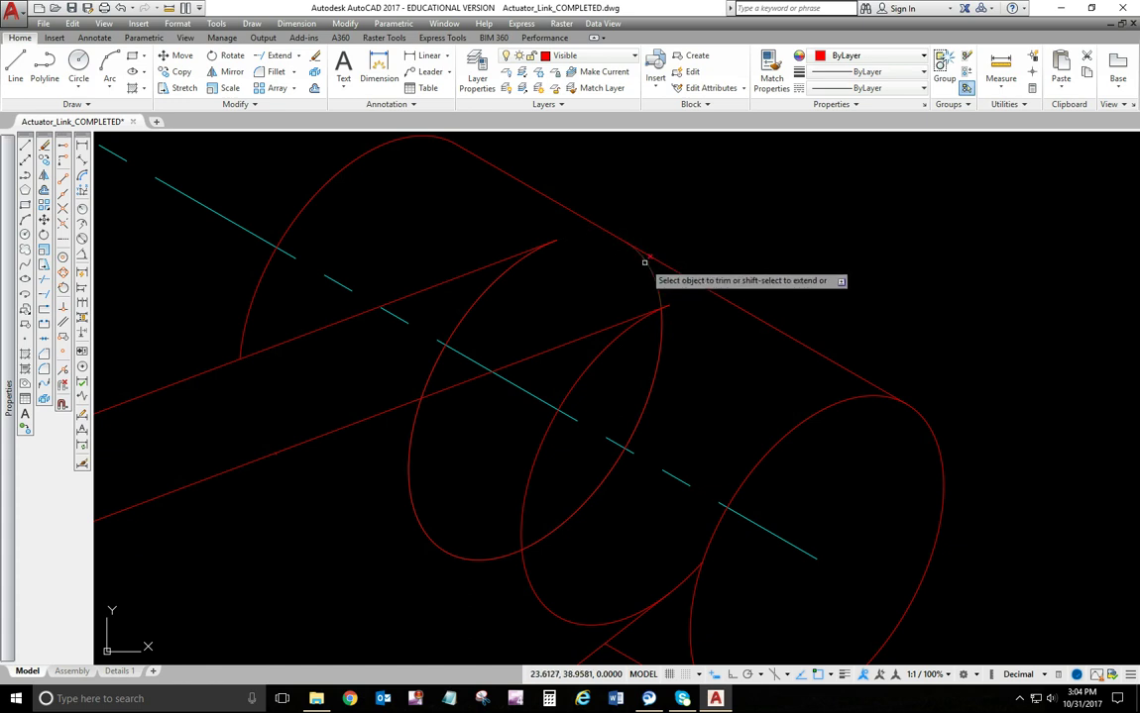
click(657, 342)
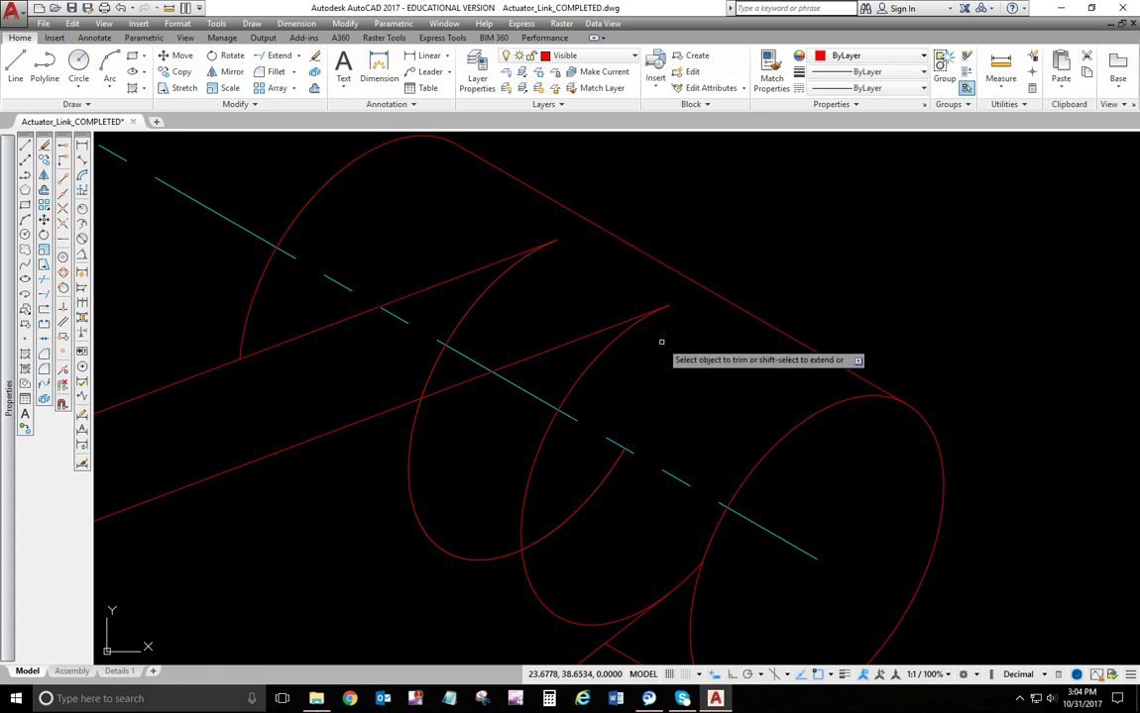
click(502, 558)
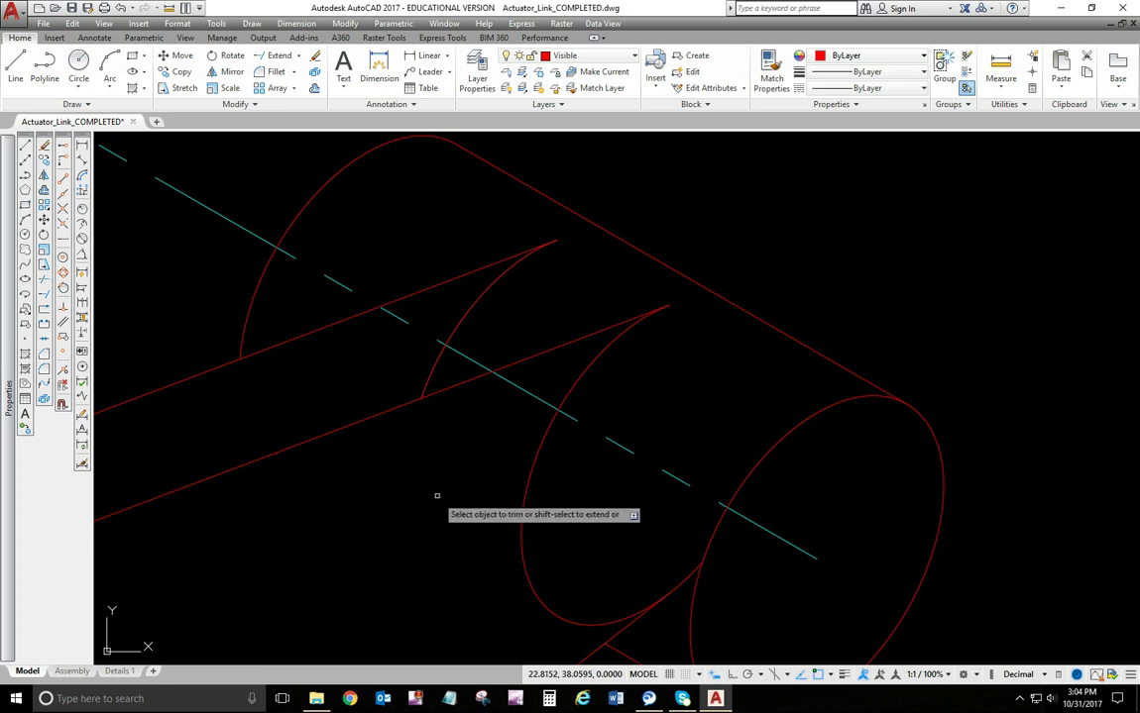
click(435, 366)
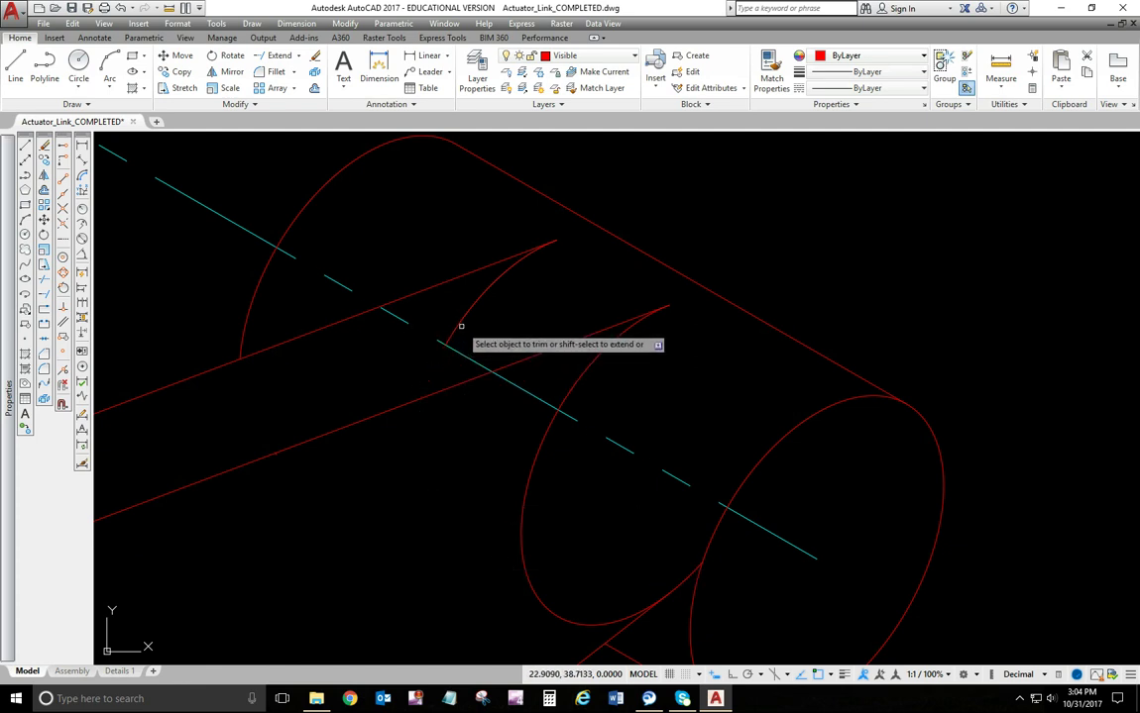
key(Escape)
- Delete the leftover short elliptical arc
click(476, 299)
key(Delete)
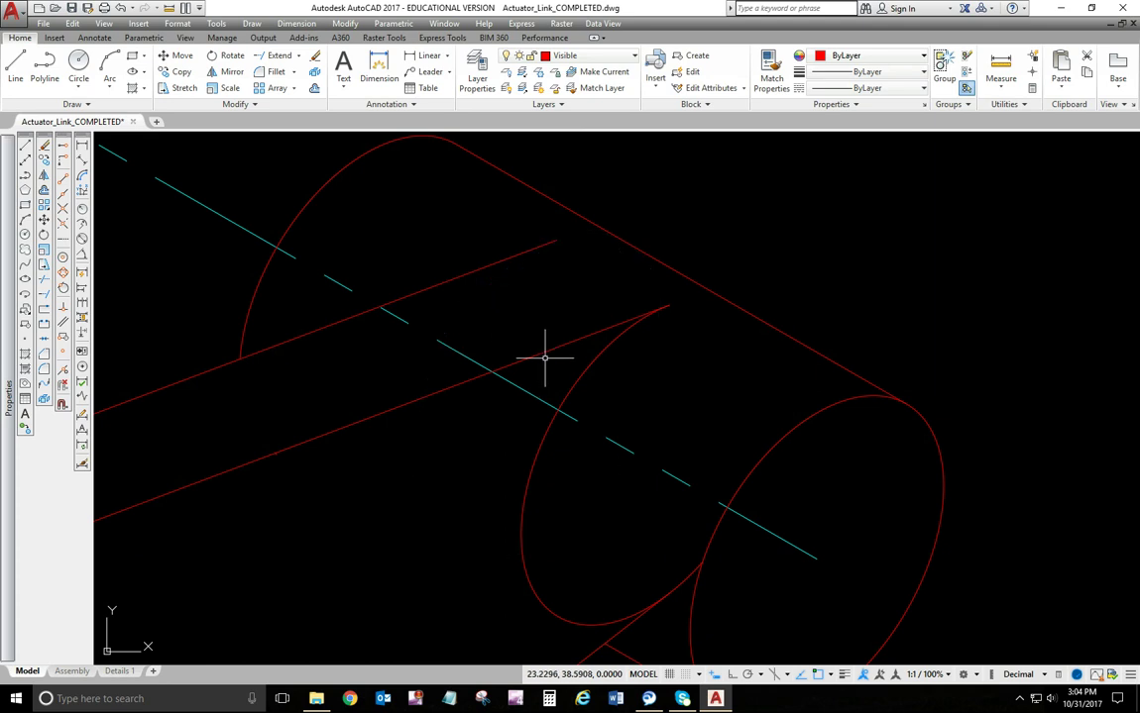
scroll(496, 328, down, 2)
scroll(496, 328, down, 1)
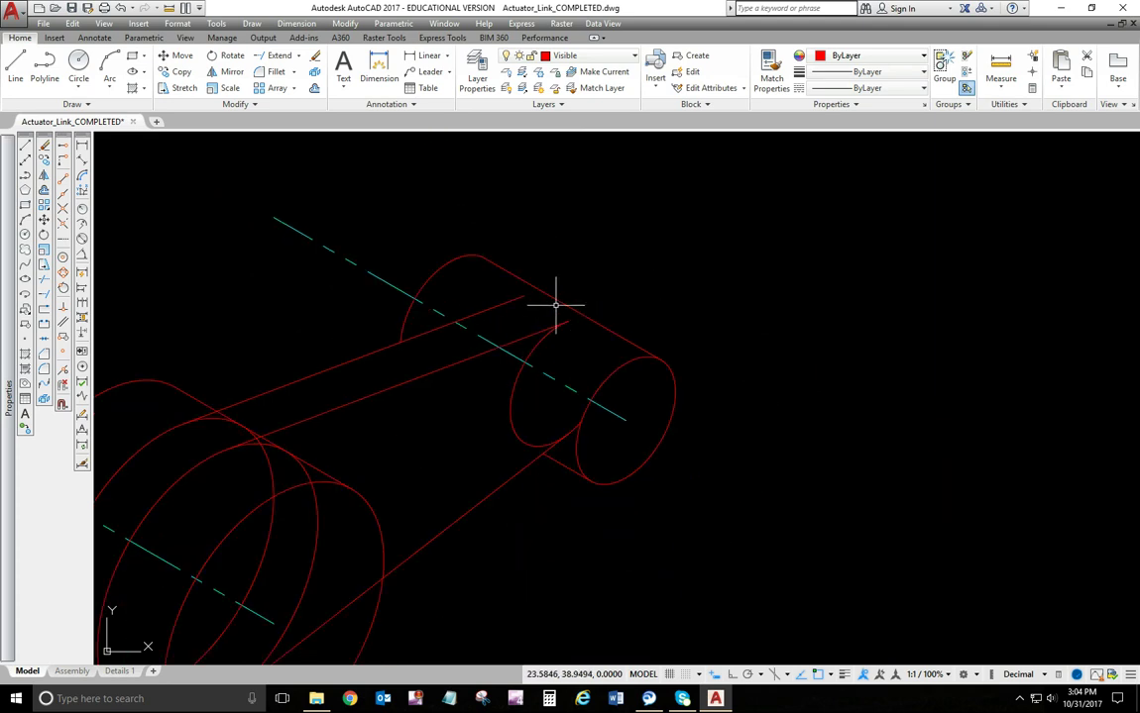
scroll(570, 315, up, 3)
scroll(522, 357, down, 3)
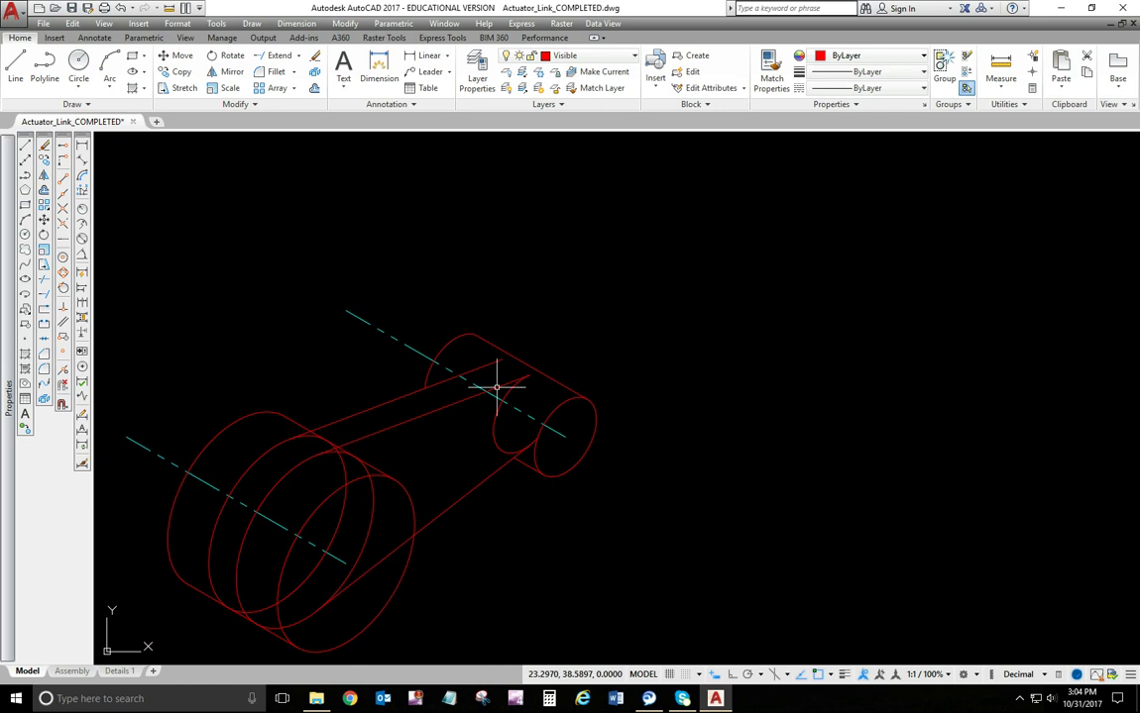
scroll(528, 452, up, 3)
scroll(448, 463, up, 2)
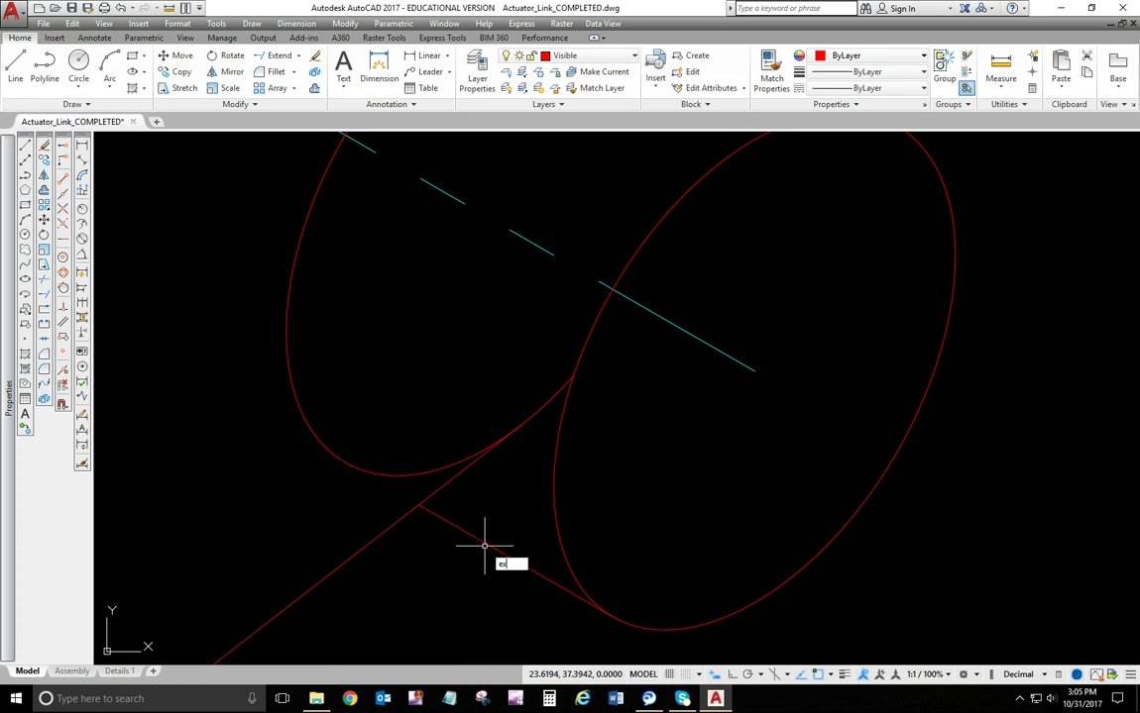
- Start and cancel Extend, then start the Trim command with TR
key(Return)
key(Return)
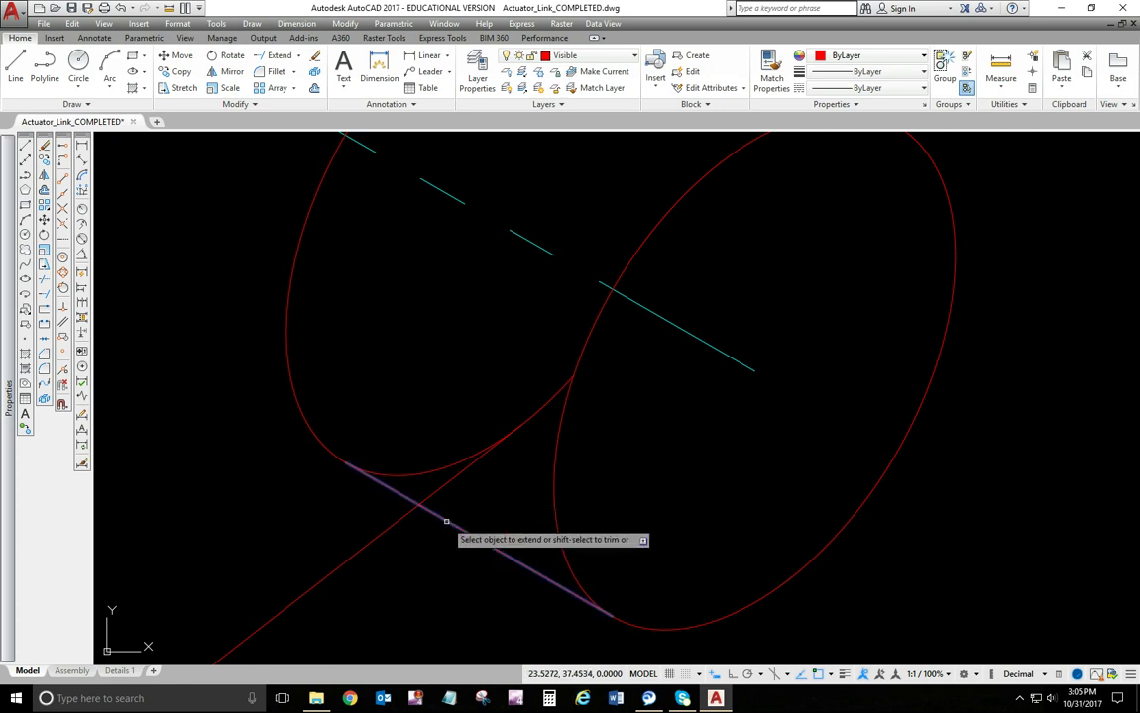
key(Escape)
text(tr)
key(Return)
key(Return)
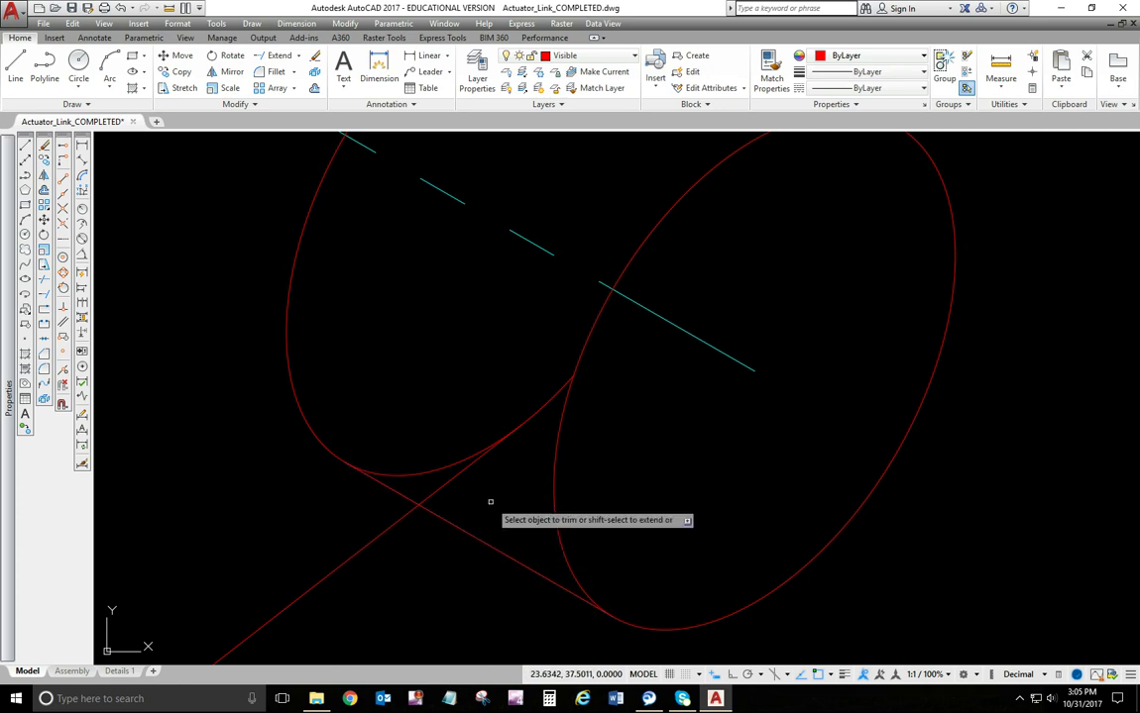
- Trim the tangent line's overshoot and the arm line's hidden part inside the cylinder
click(518, 428)
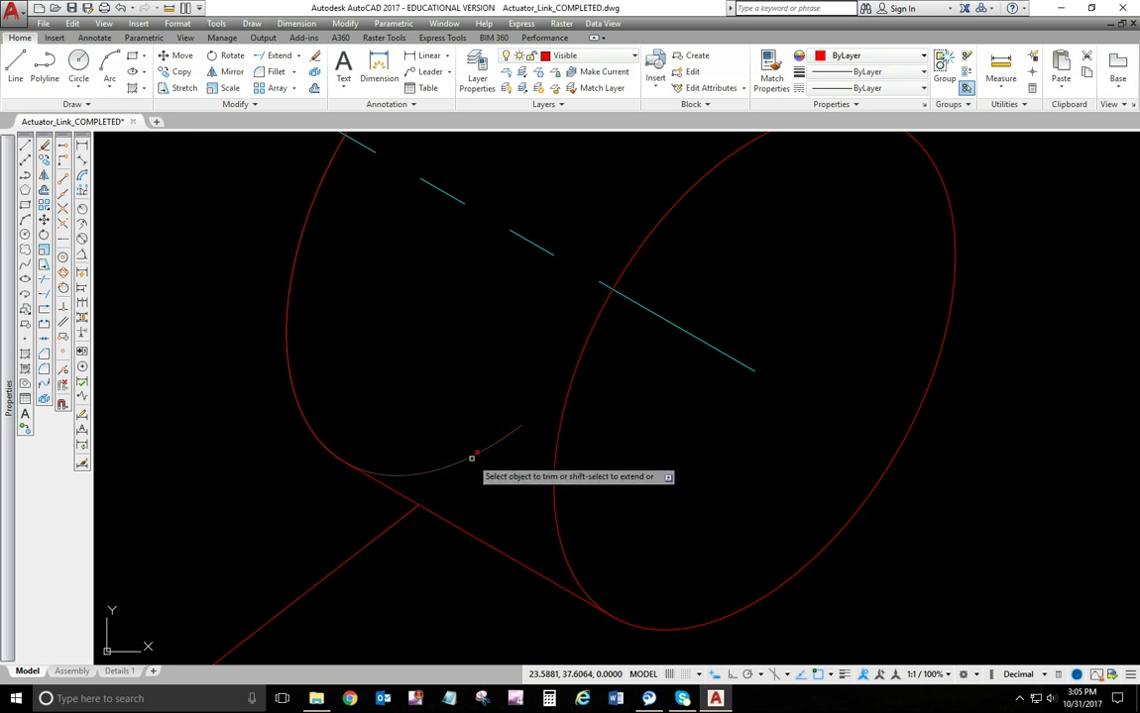
scroll(489, 433, down, 5)
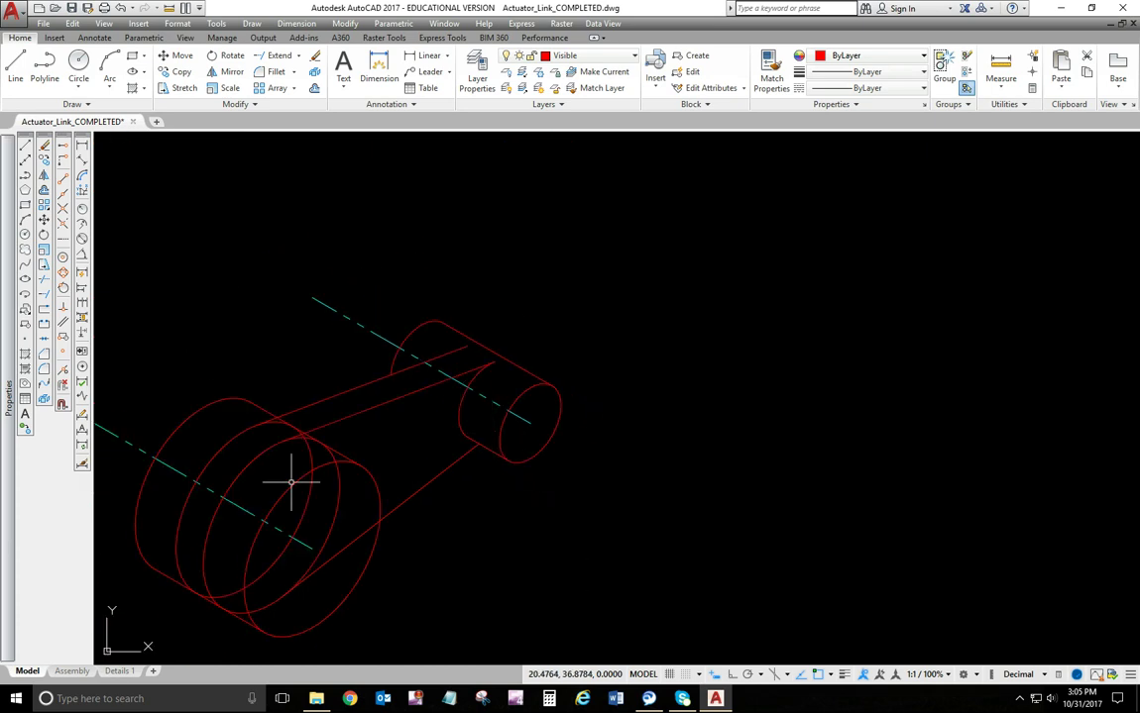
middle_drag(298, 475, 475, 395)
scroll(481, 370, up, 2)
key(Return)
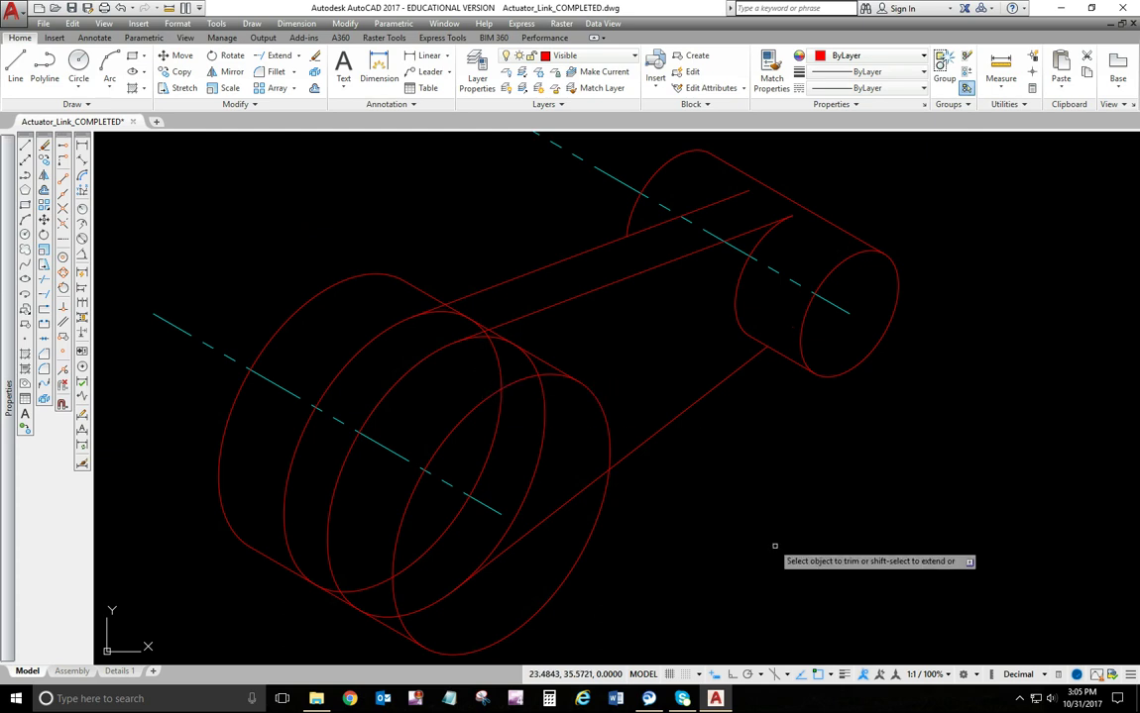
click(580, 490)
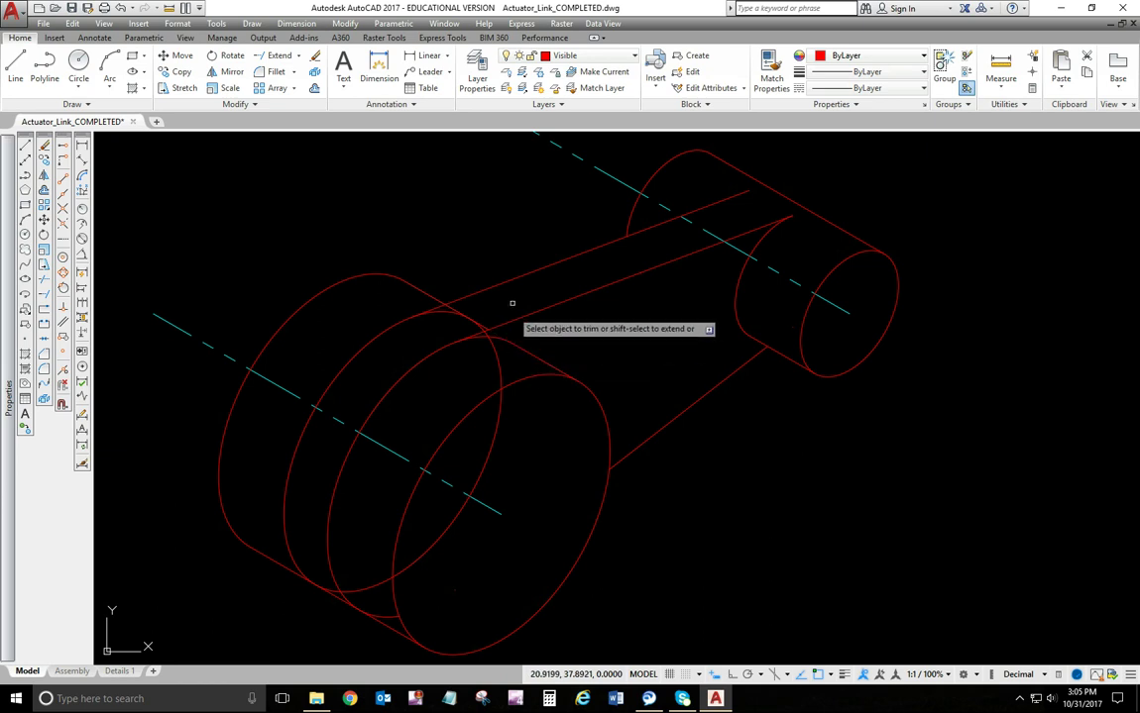
scroll(474, 317, down, 2)
scroll(474, 325, up, 7)
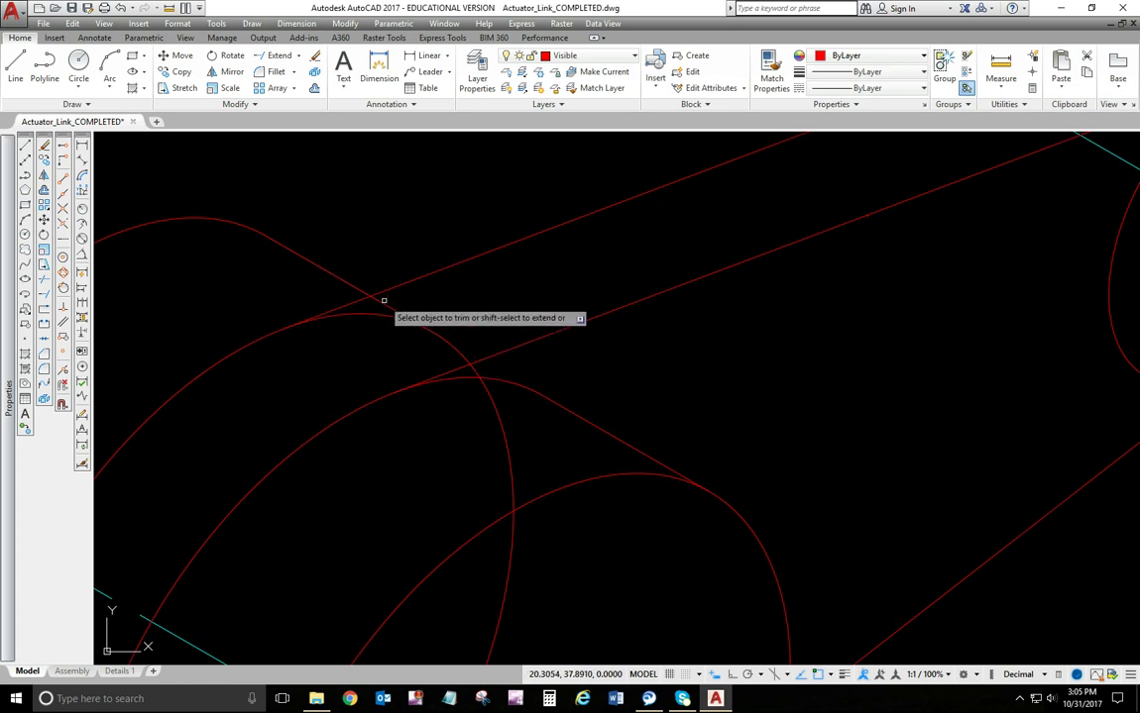
- Trim the short stub and three hidden inner arcs on the large cylinder
scroll(488, 308, down, 5)
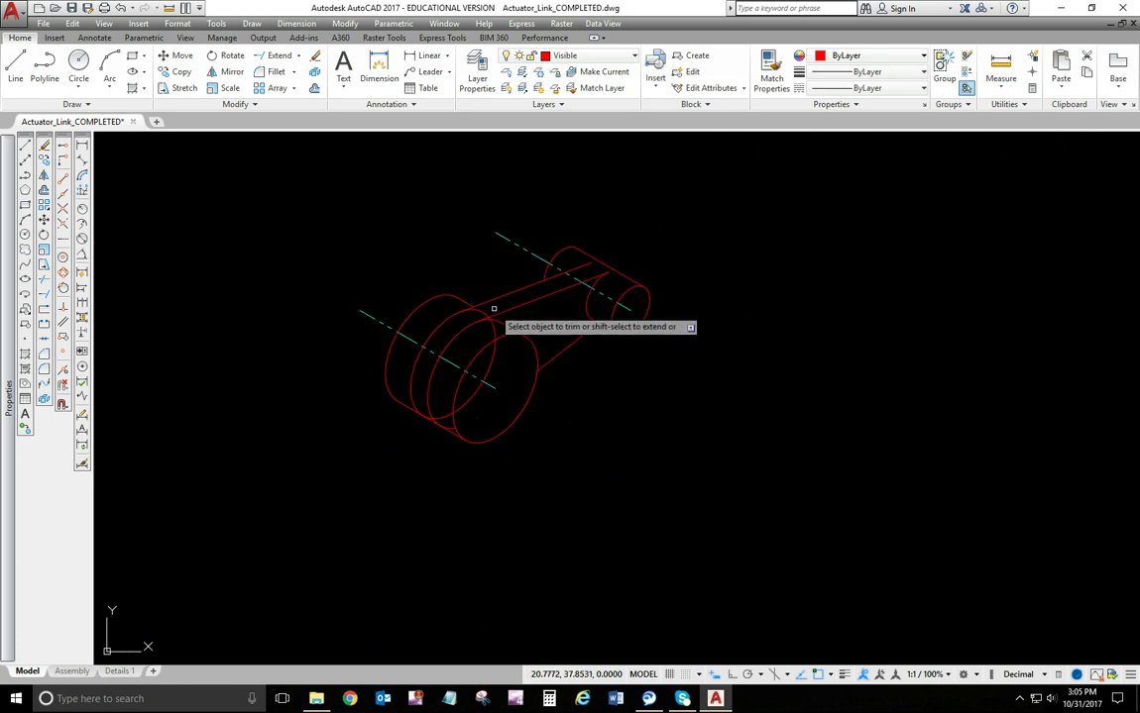
scroll(441, 435, up, 5)
click(471, 407)
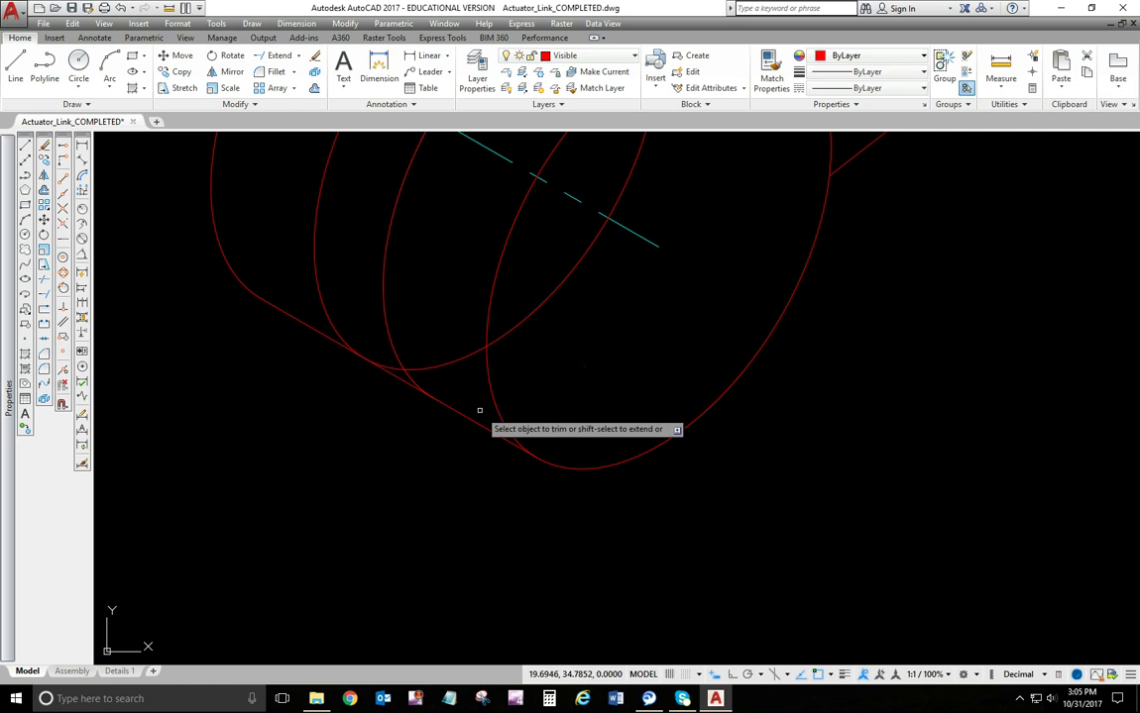
click(396, 349)
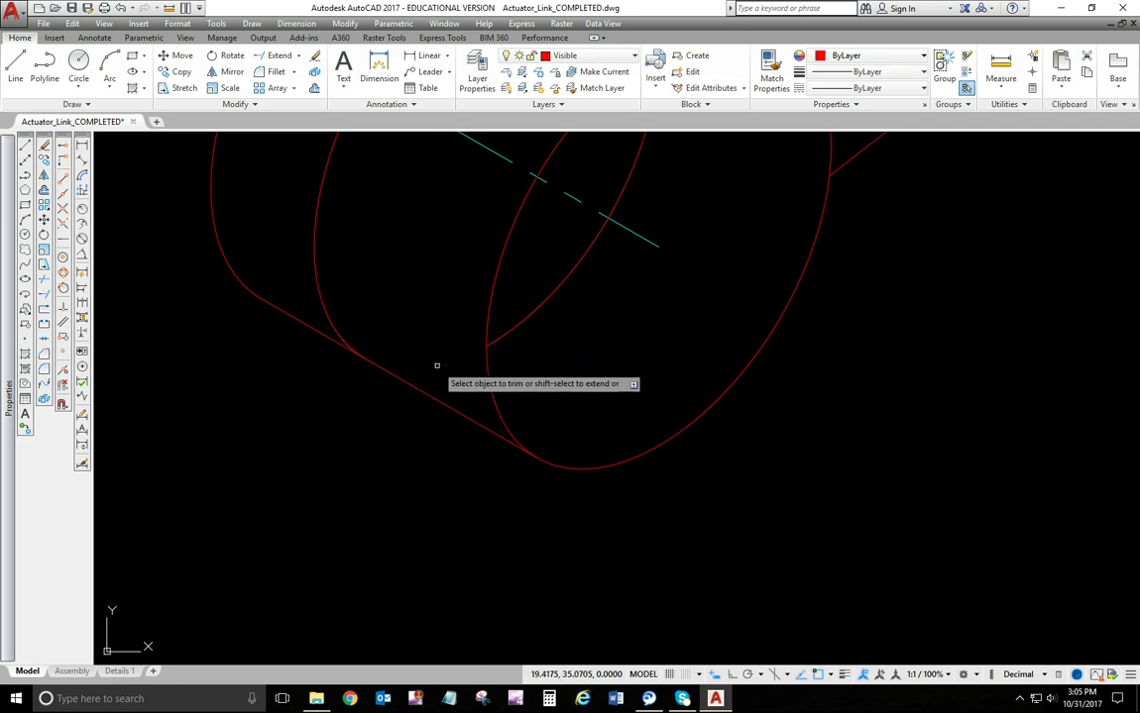
click(509, 330)
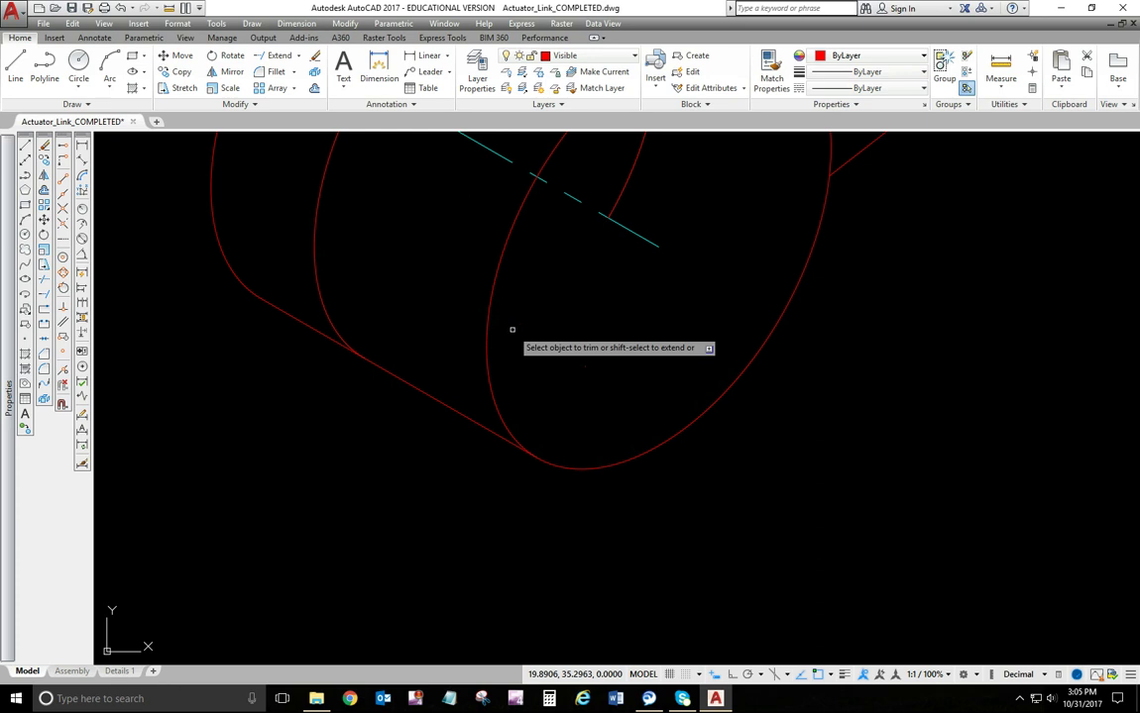
click(619, 196)
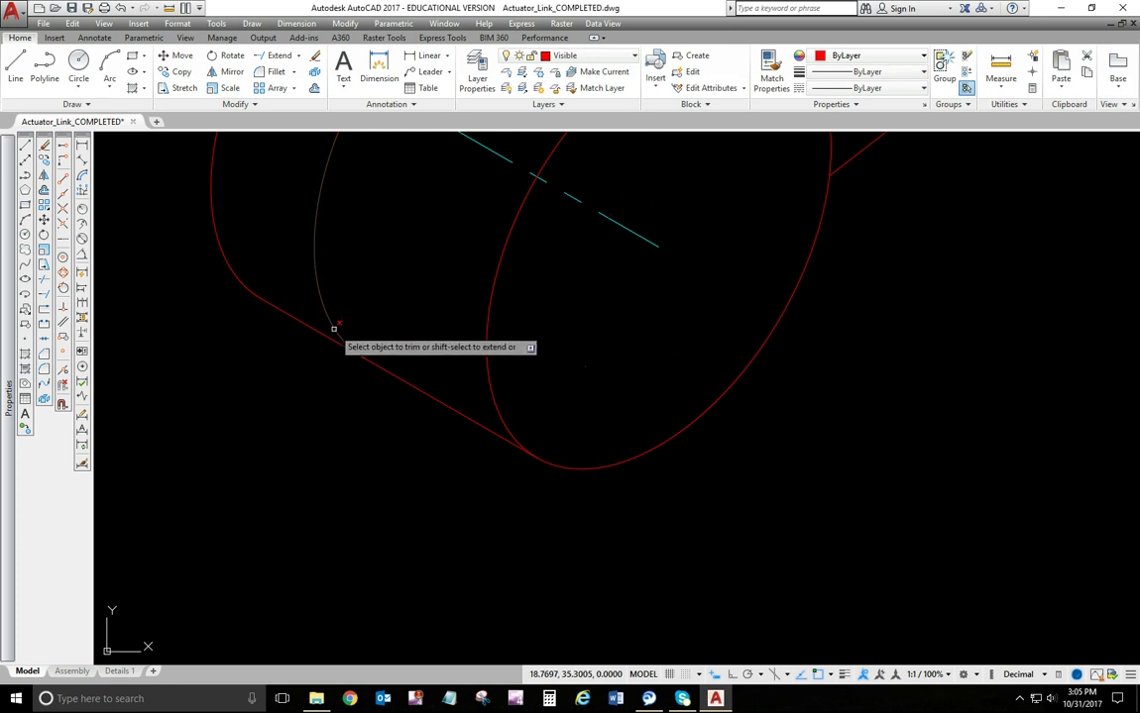
middle_drag(362, 343, 407, 656)
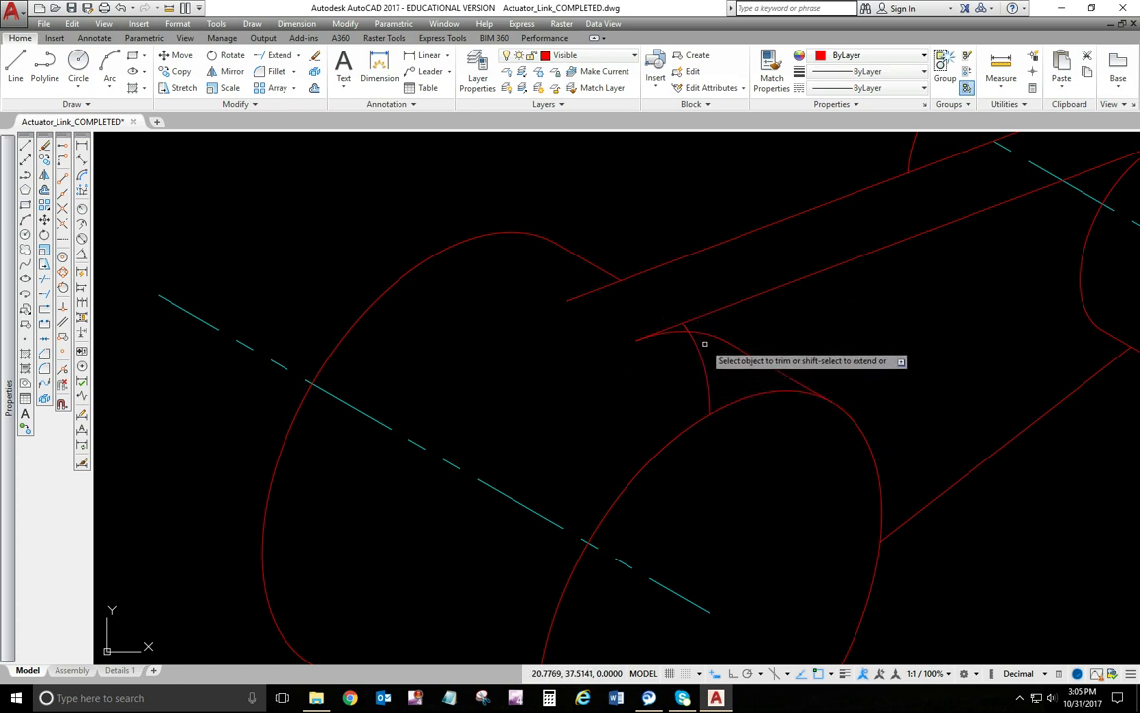
scroll(707, 355, up, 4)
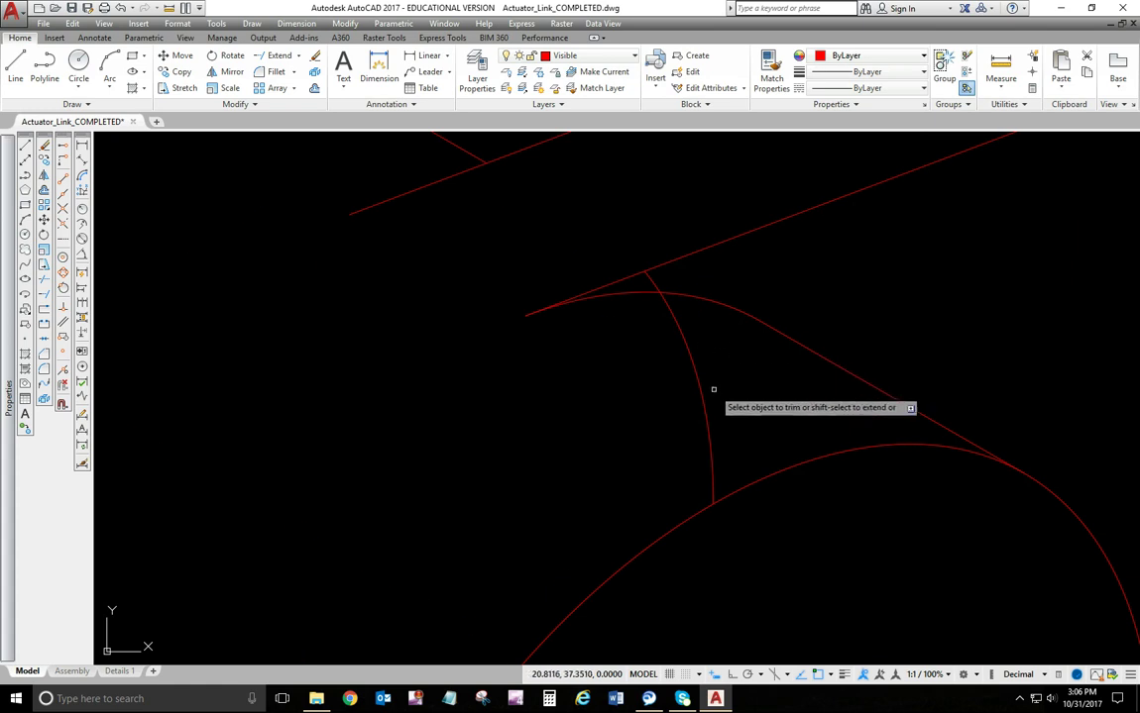
- Delete the leftover small arc and re-centre the link in the view
key(Escape)
click(697, 378)
key(Delete)
scroll(732, 358, down, 3)
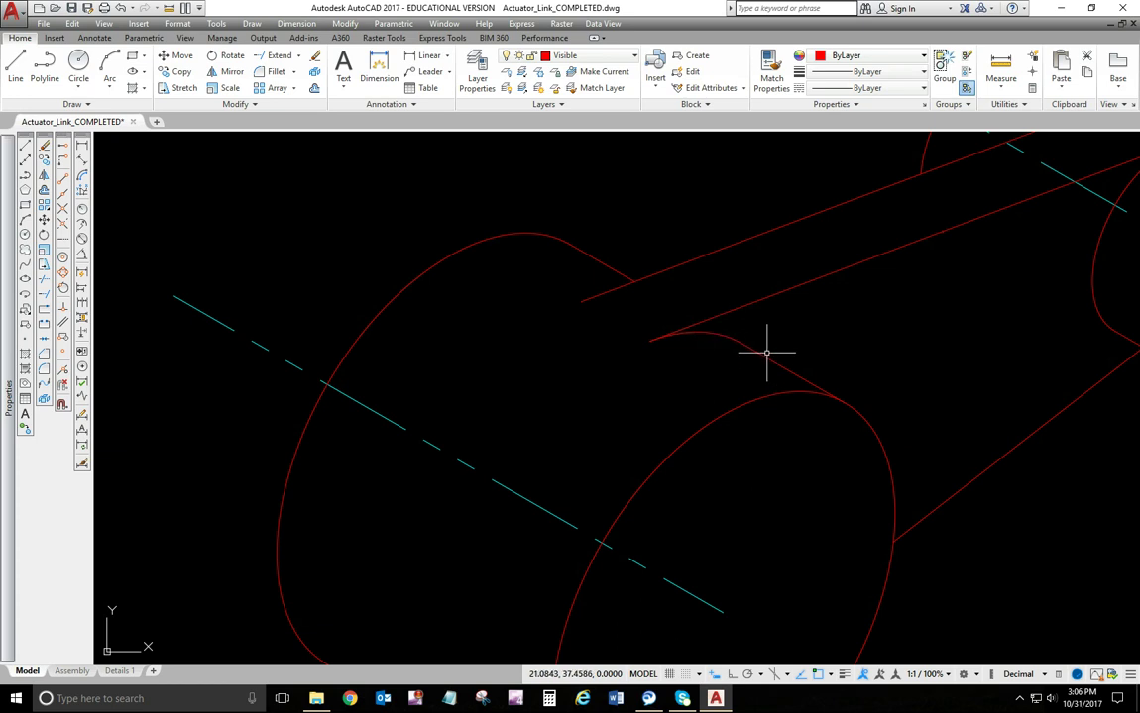
scroll(636, 326, down, 2)
middle_drag(682, 399, 404, 448)
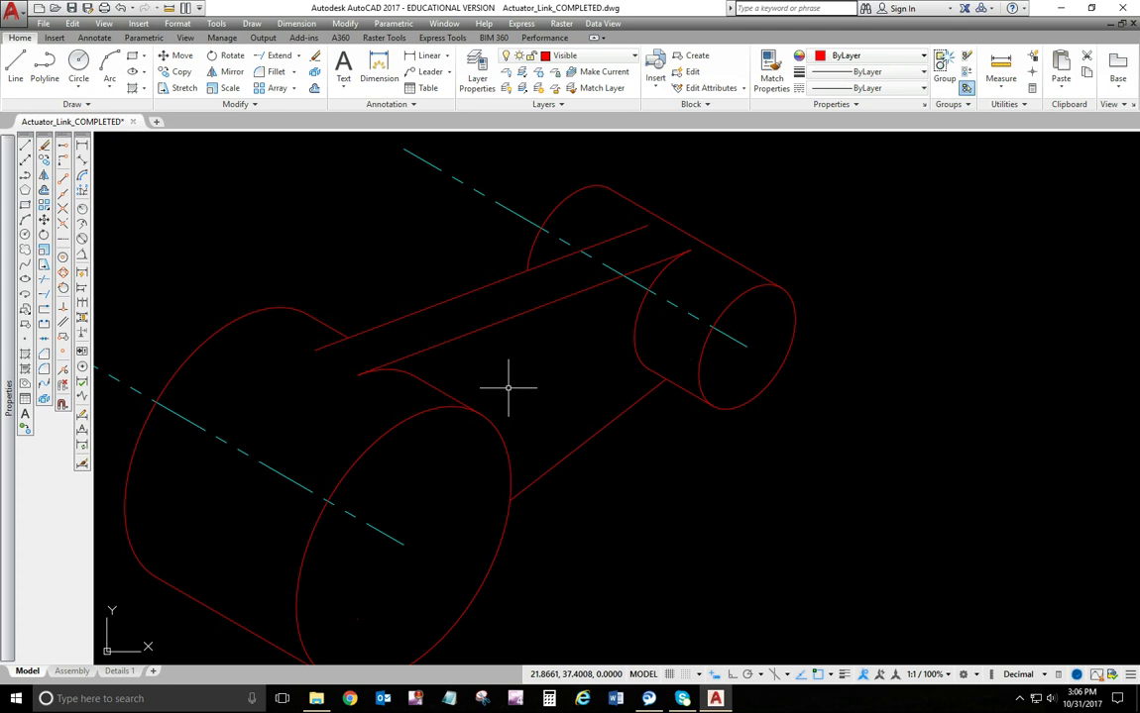
- Zoom out to the whole exploded view, then zoom back in around the link part
scroll(508, 388, down, 2)
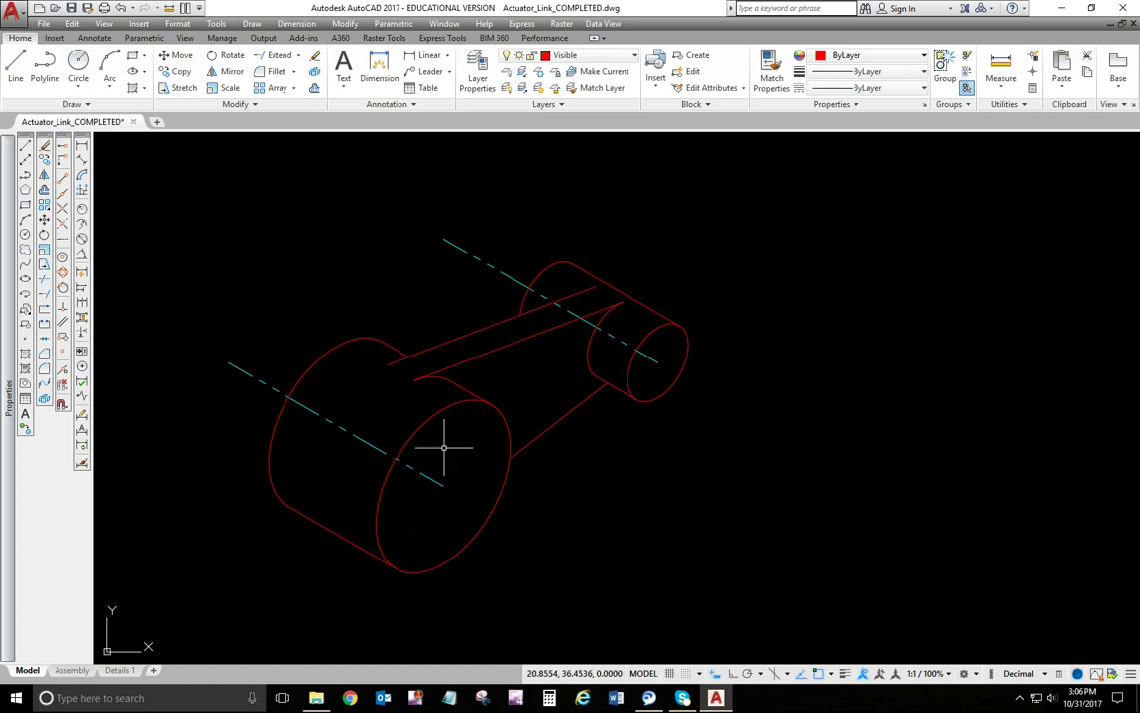
scroll(651, 386, down, 6)
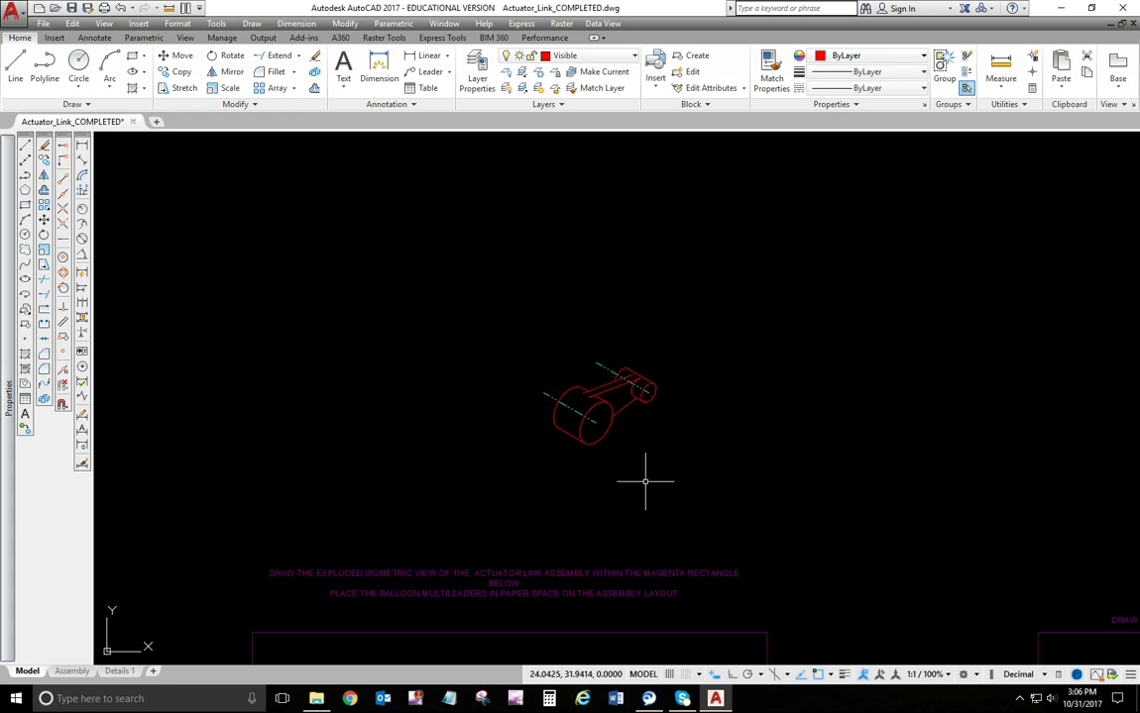
scroll(500, 471, up, 6)
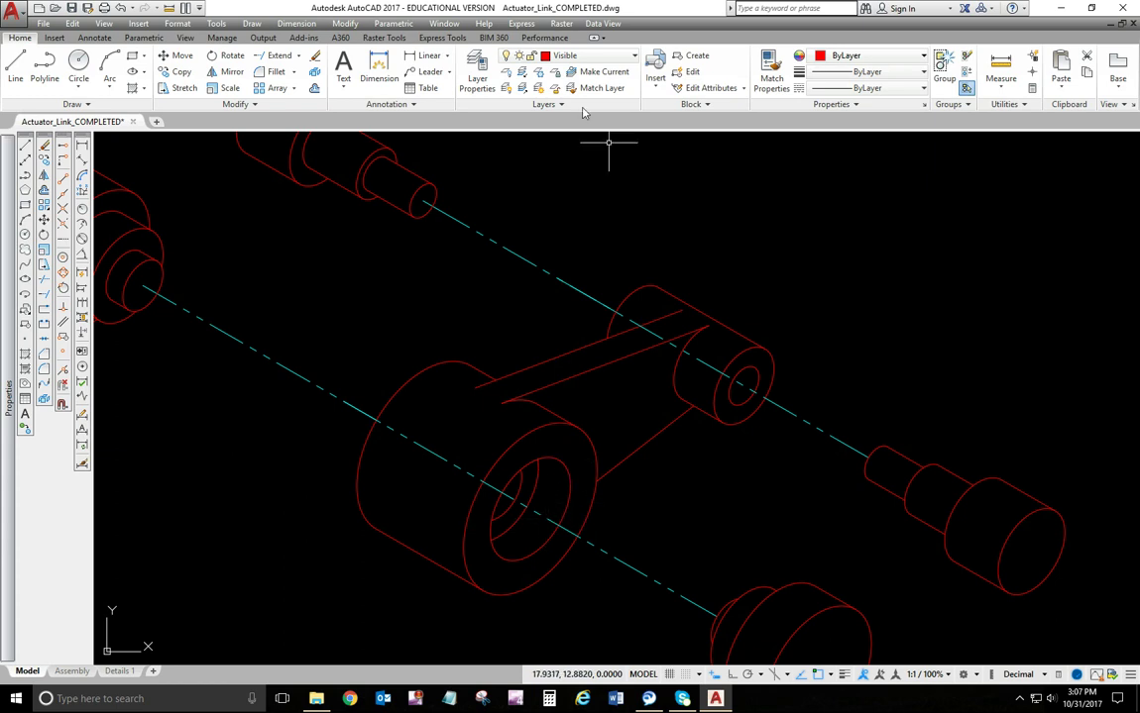
click(604, 54)
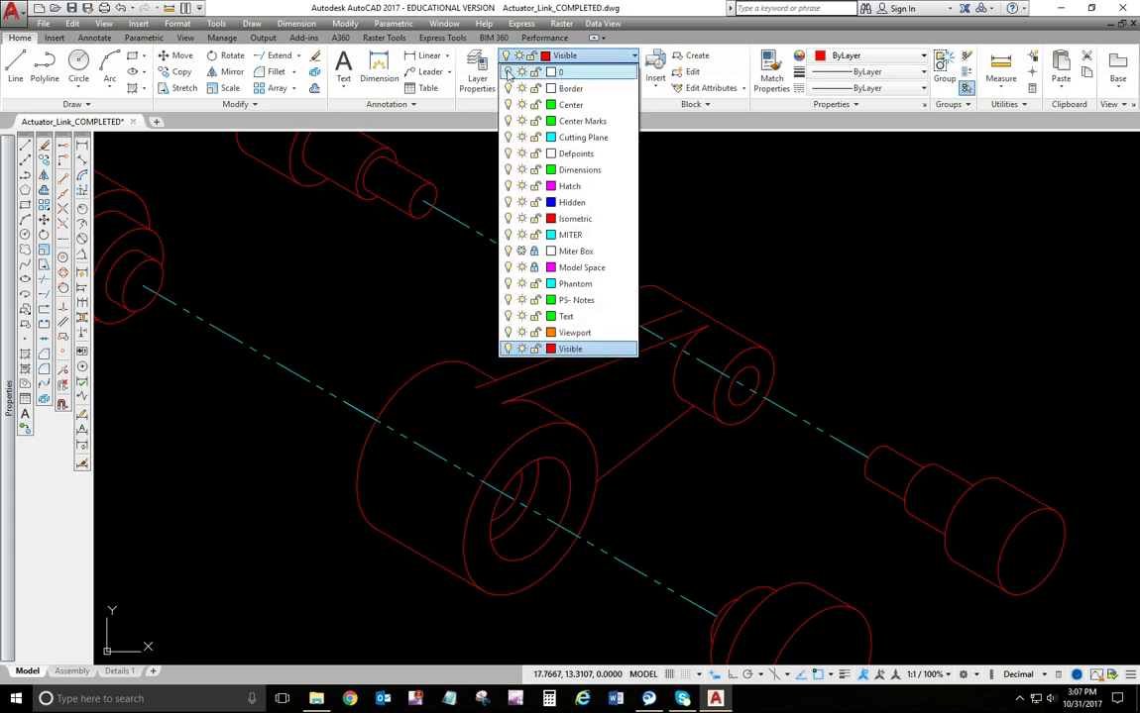
click(521, 250)
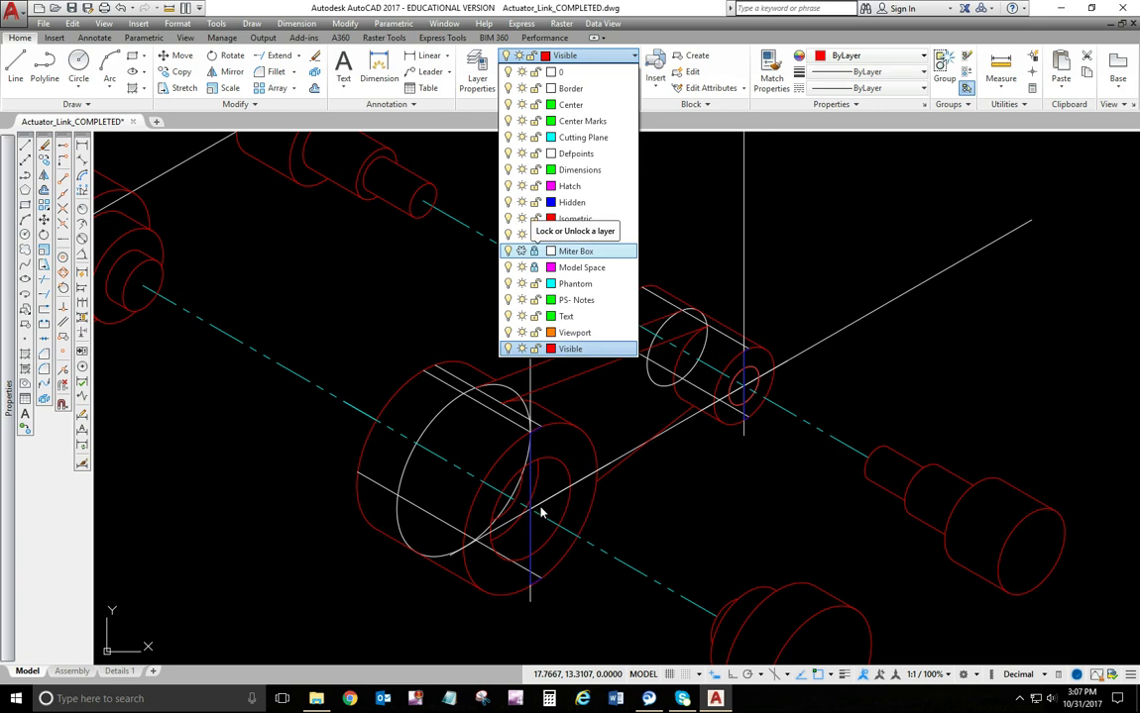
click(565, 472)
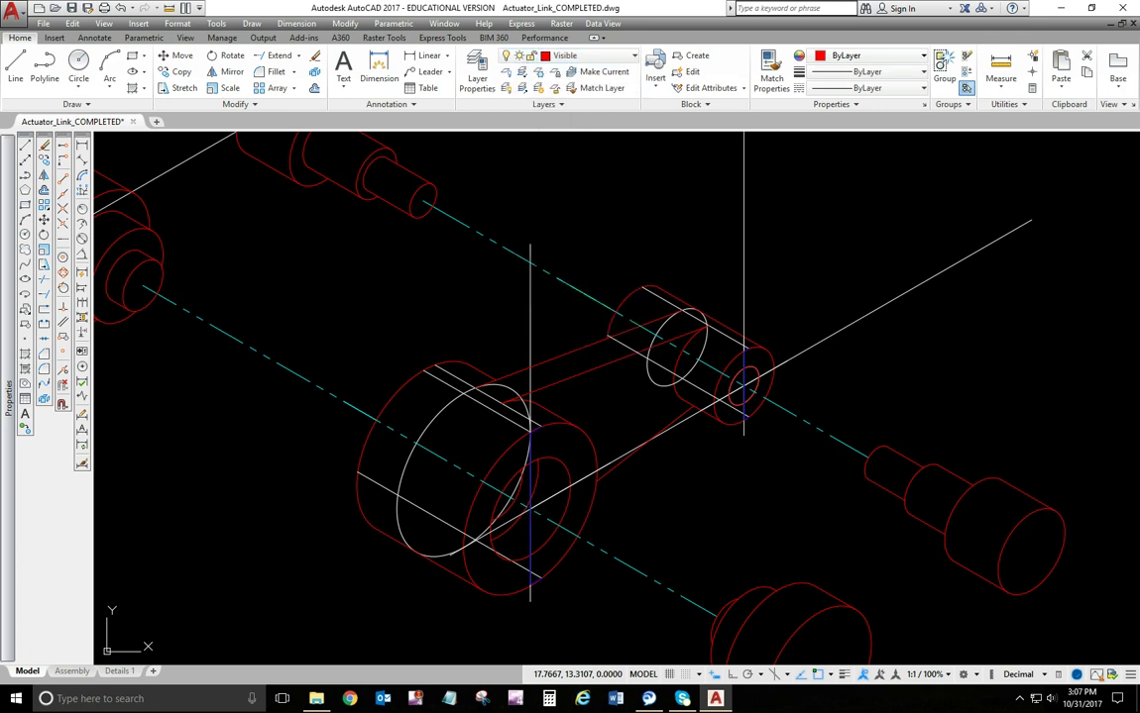
click(563, 464)
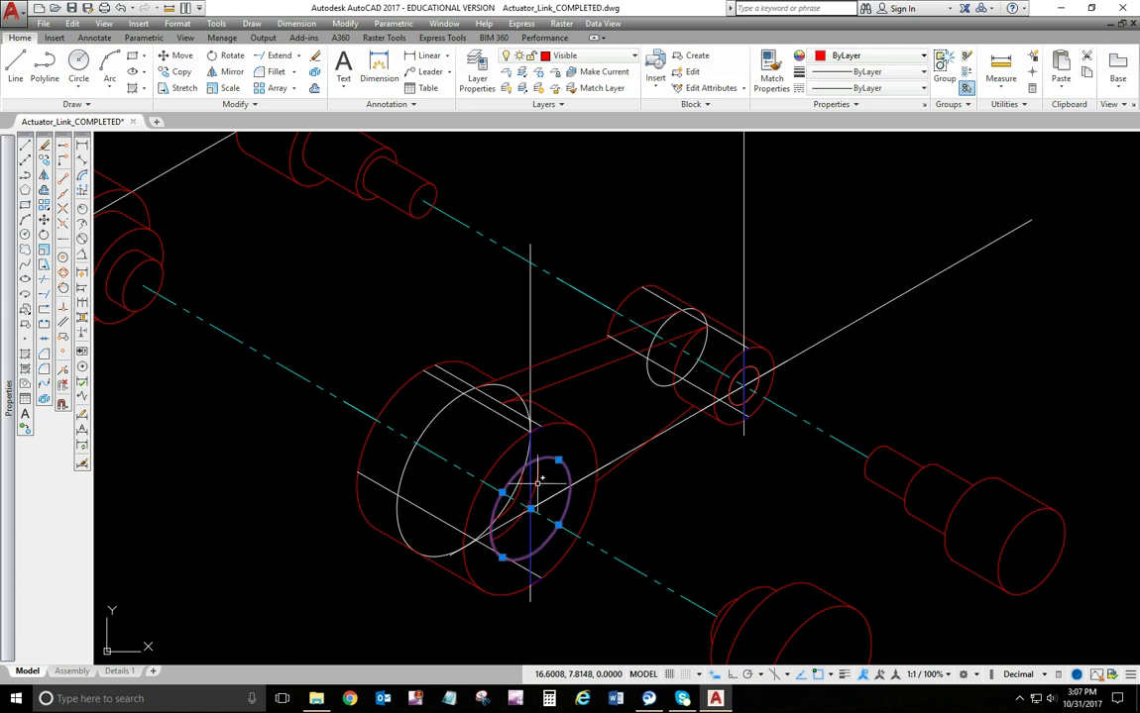
click(533, 475)
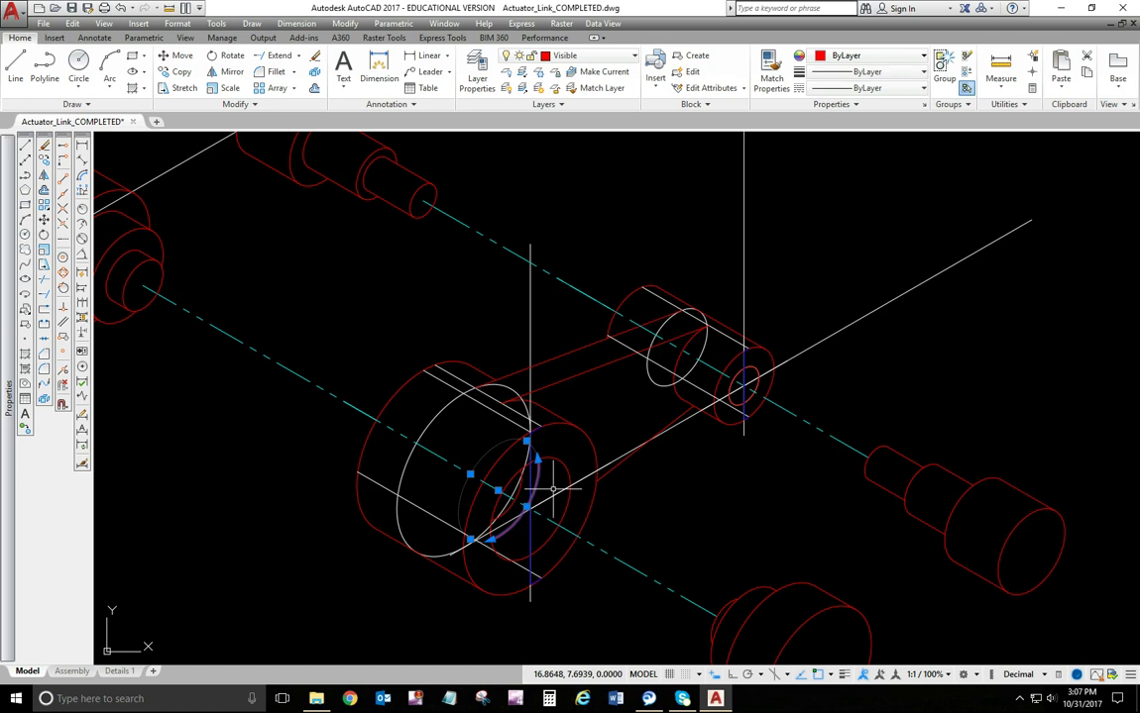
click(517, 494)
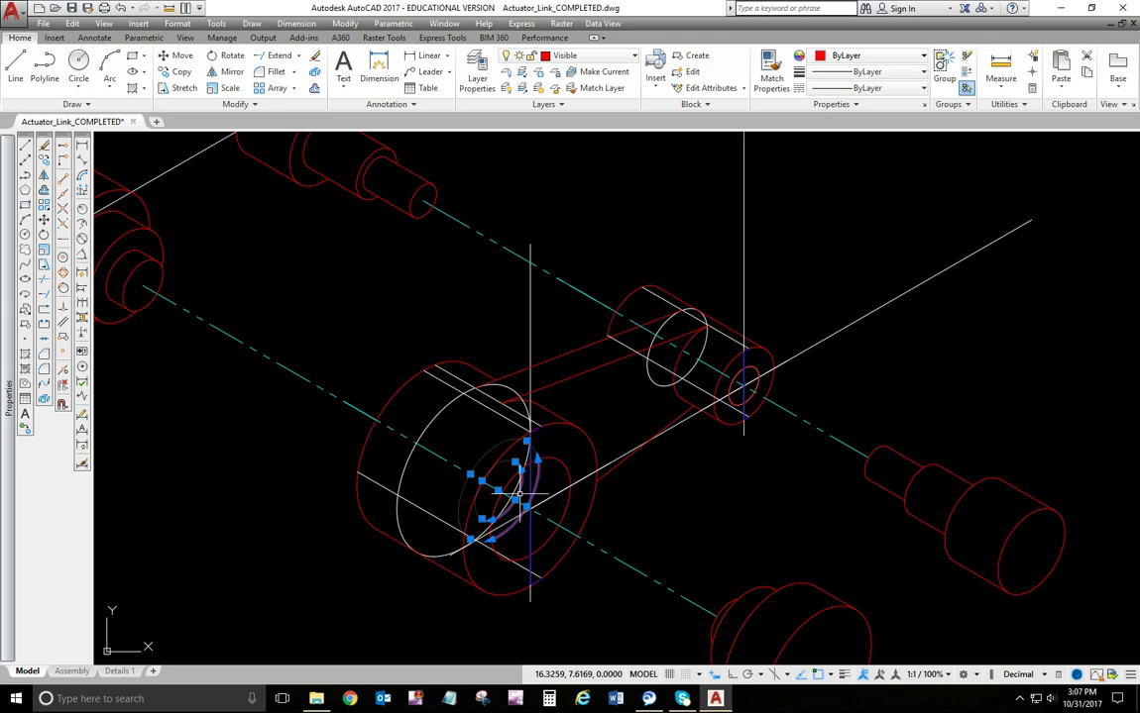
key(Escape)
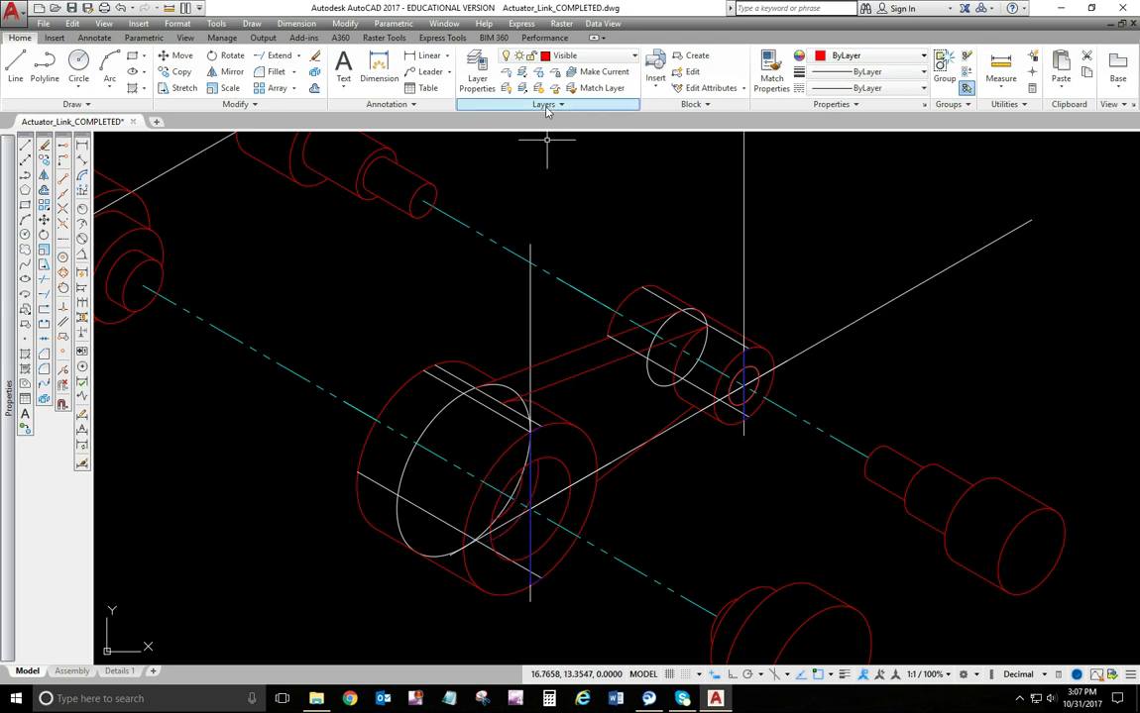
click(559, 56)
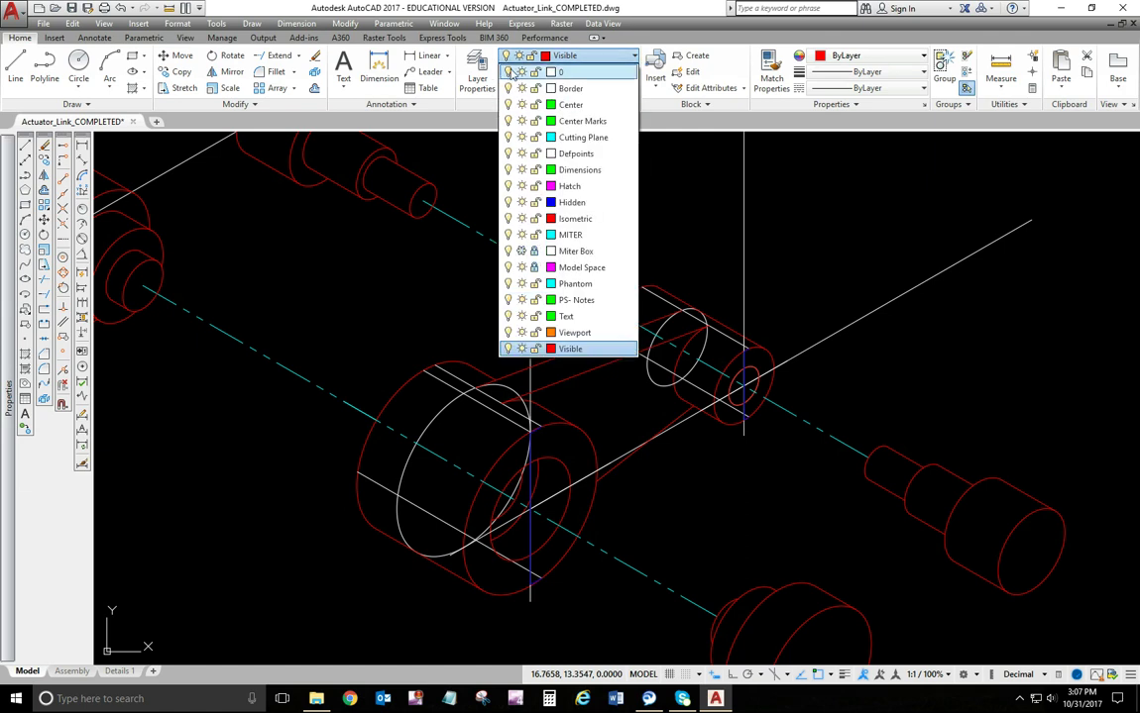
click(509, 72)
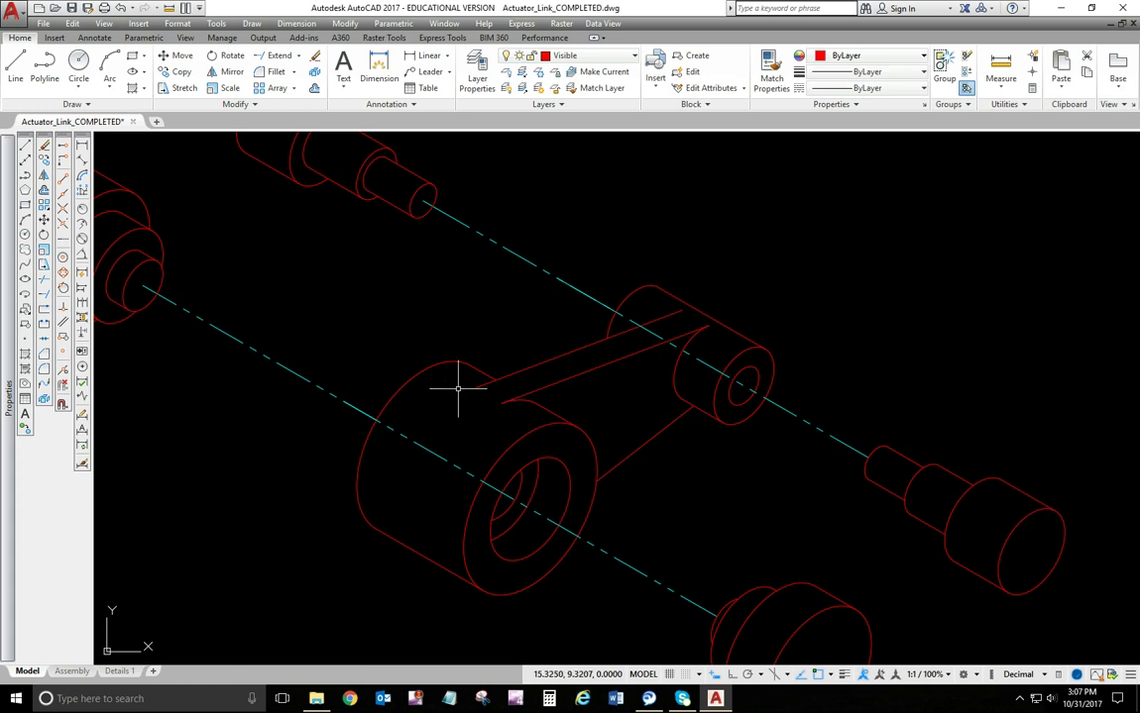
- Centre the whole assembly in view and turn layer 0 back on to show construction lines
scroll(459, 391, down, 2)
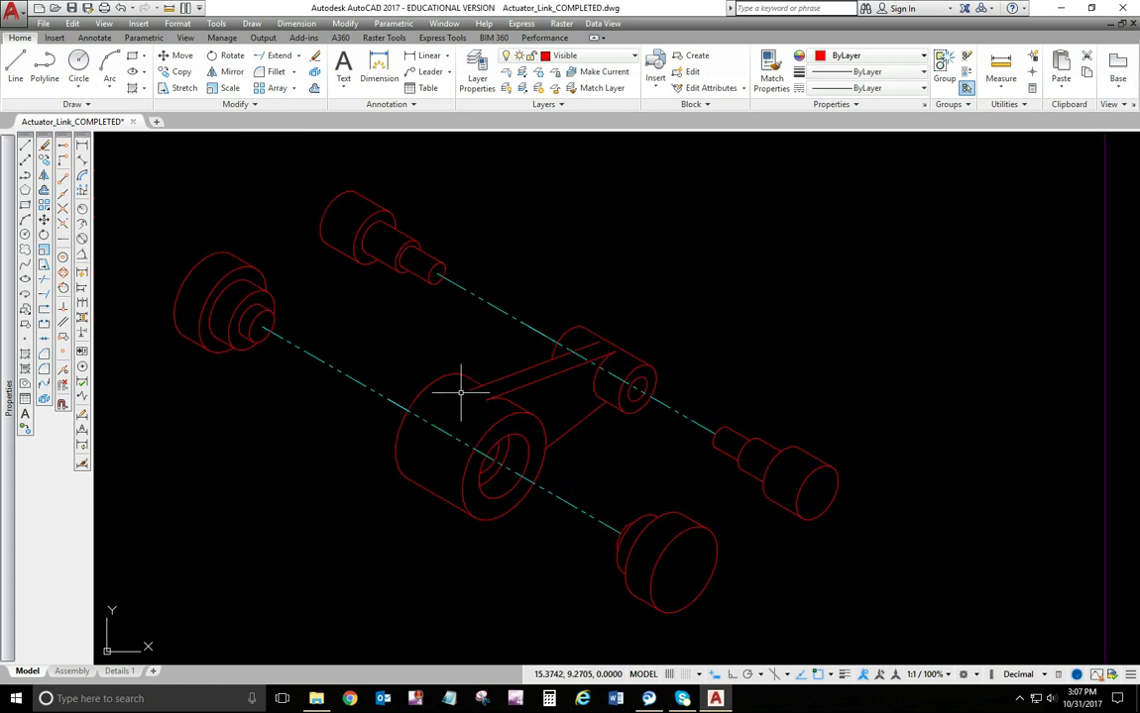
middle_drag(354, 329, 457, 391)
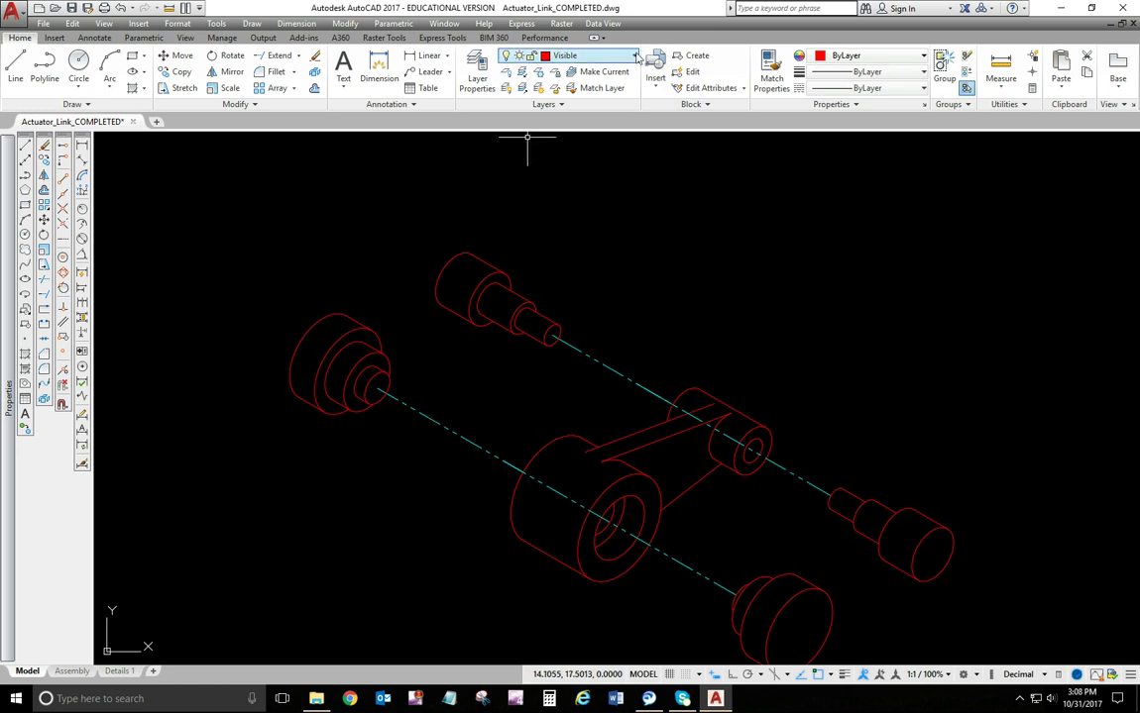
click(626, 60)
click(508, 73)
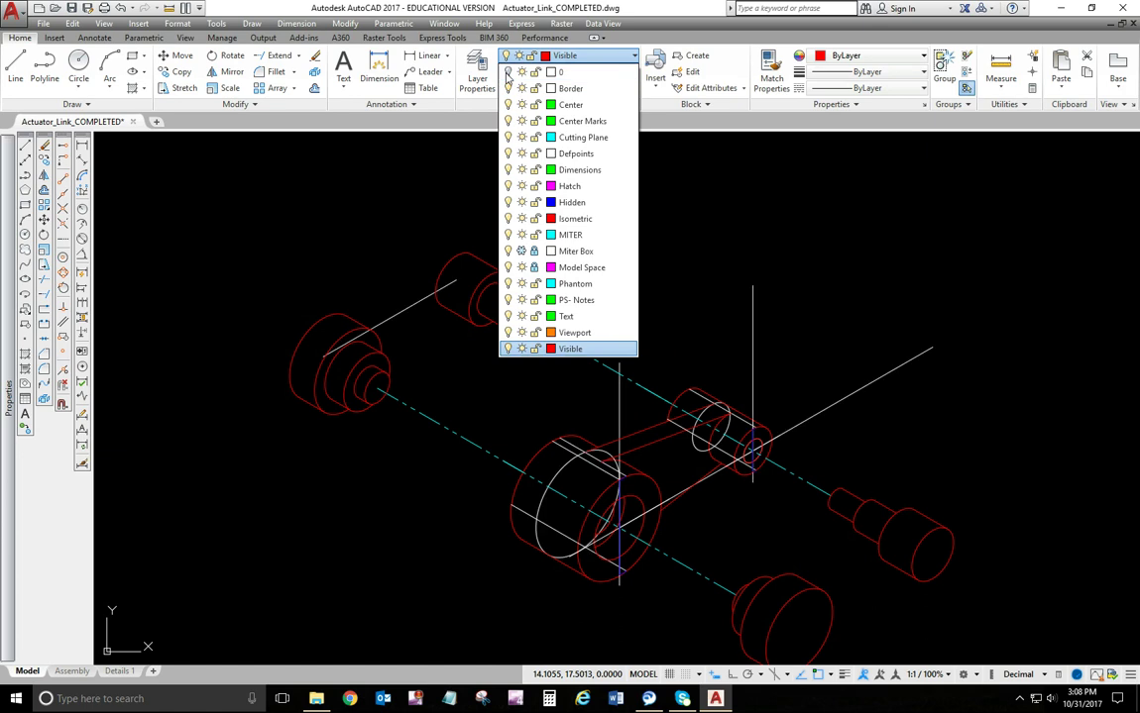
click(313, 279)
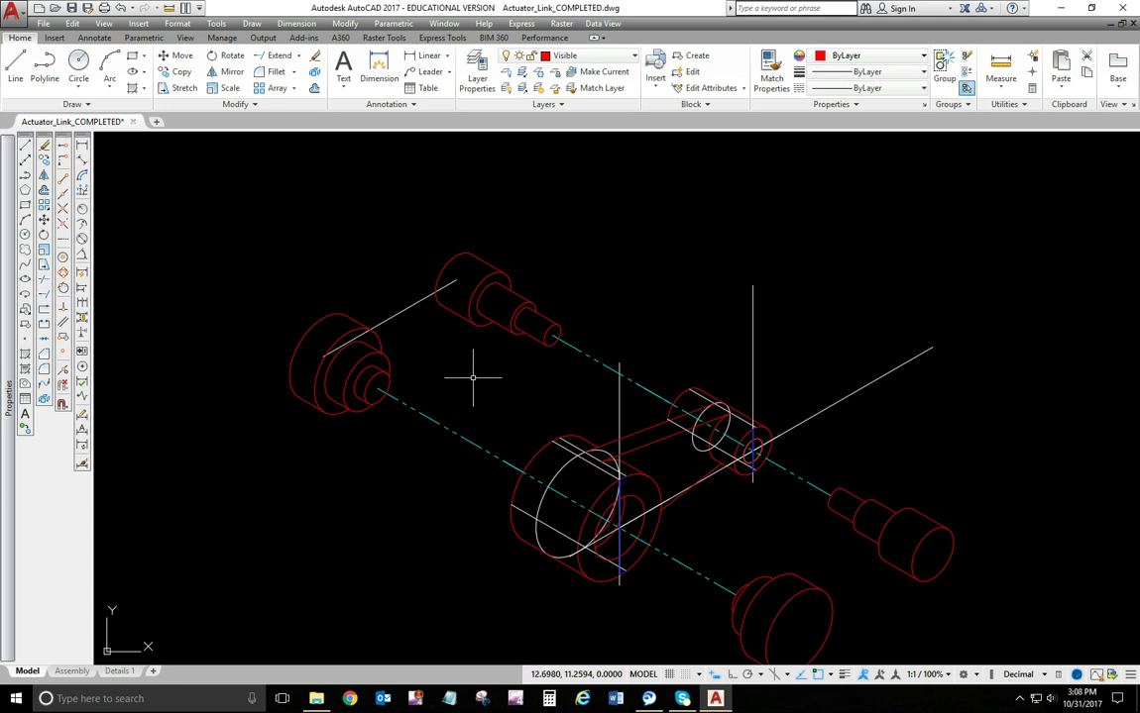
- Grip-stretch the lower centreline's end up-left past the left pulley
click(383, 392)
click(378, 387)
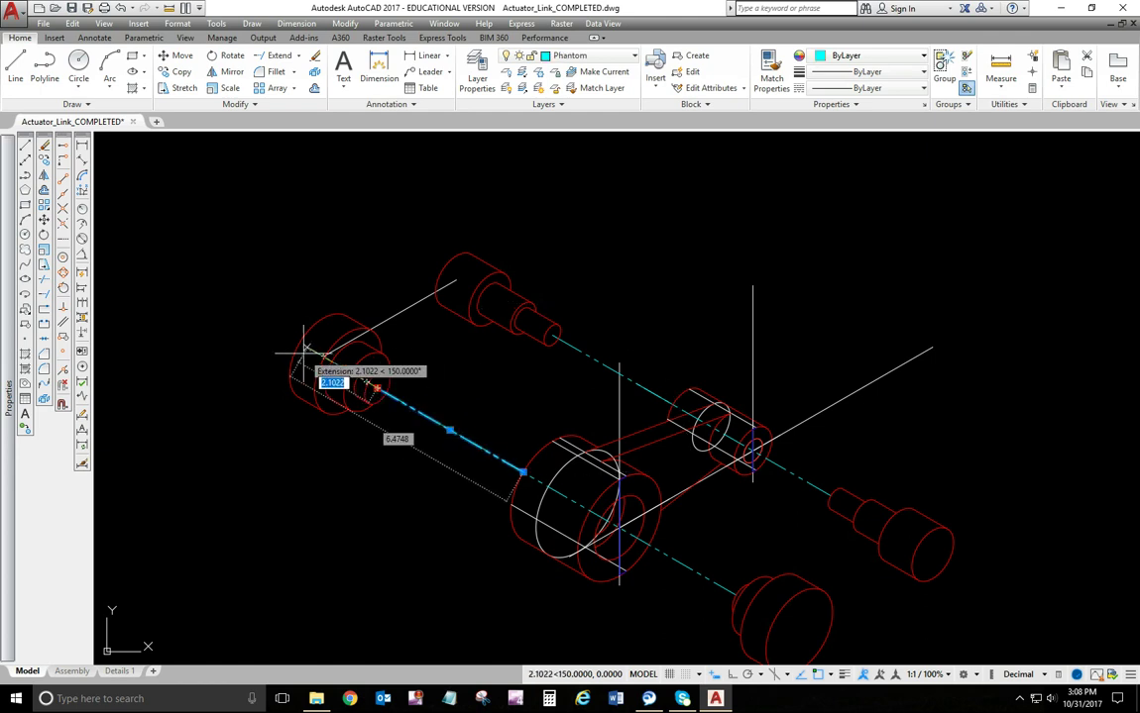
click(265, 322)
key(Escape)
- Inspect the left pulley's circular edges and the lower centreline, then reframe the assembly
scroll(315, 327, up, 4)
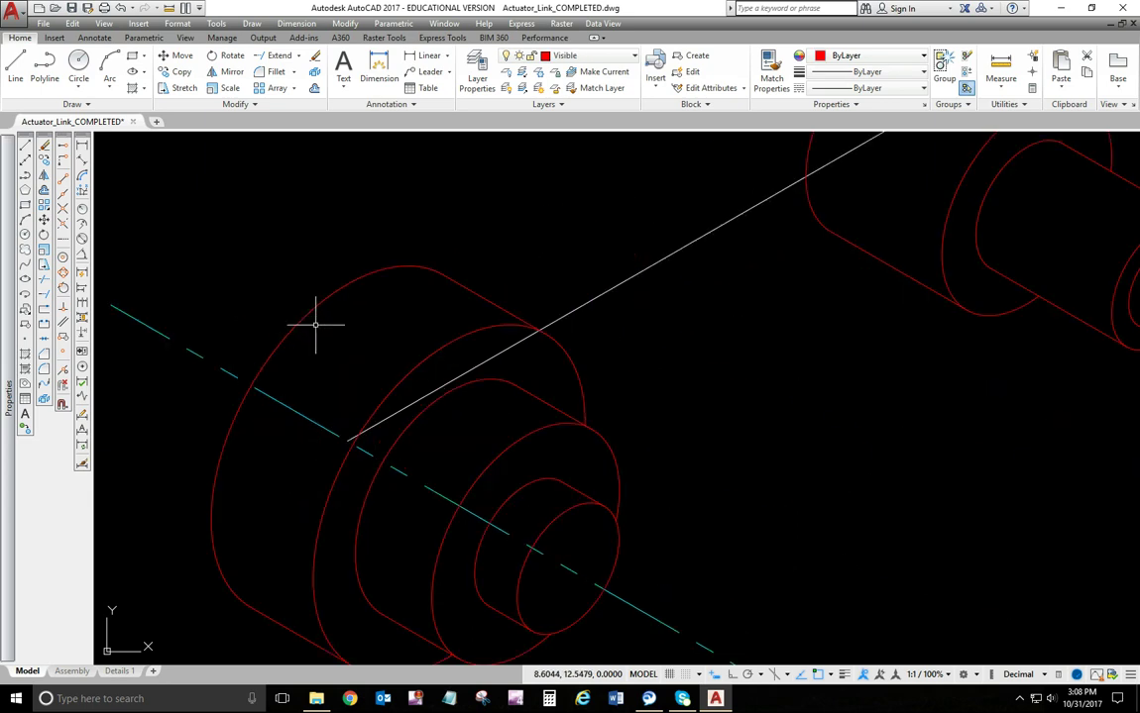
click(310, 310)
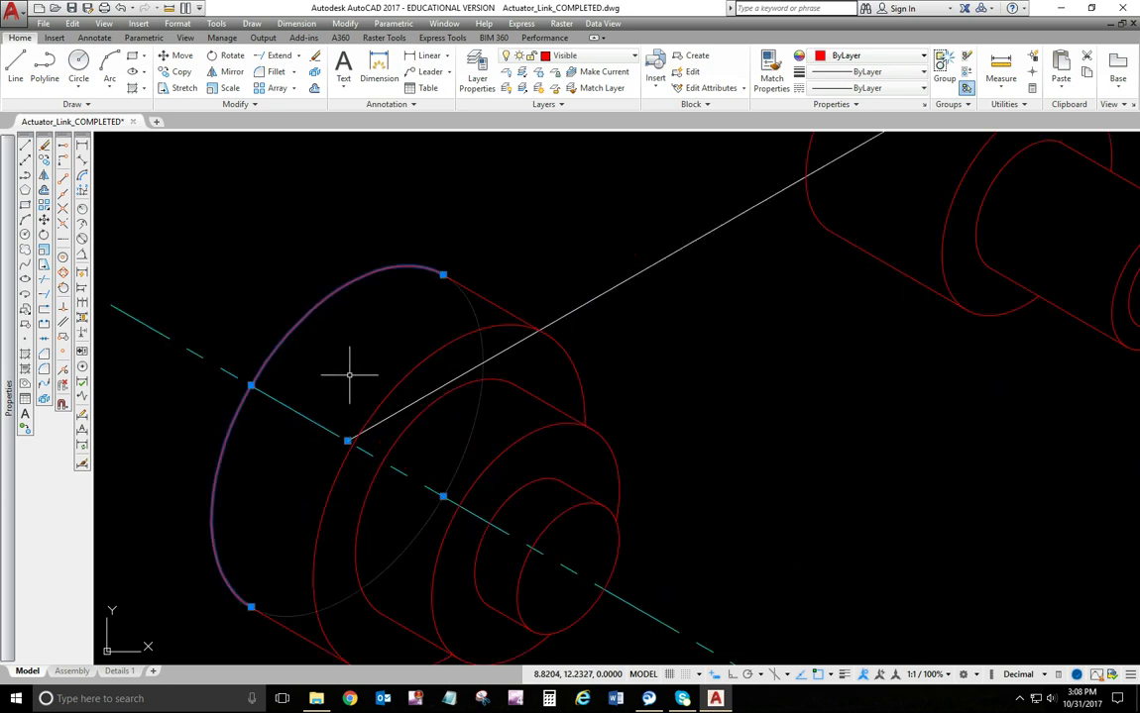
key(Escape)
click(404, 376)
key(Escape)
click(407, 427)
key(Escape)
scroll(387, 407, down, 5)
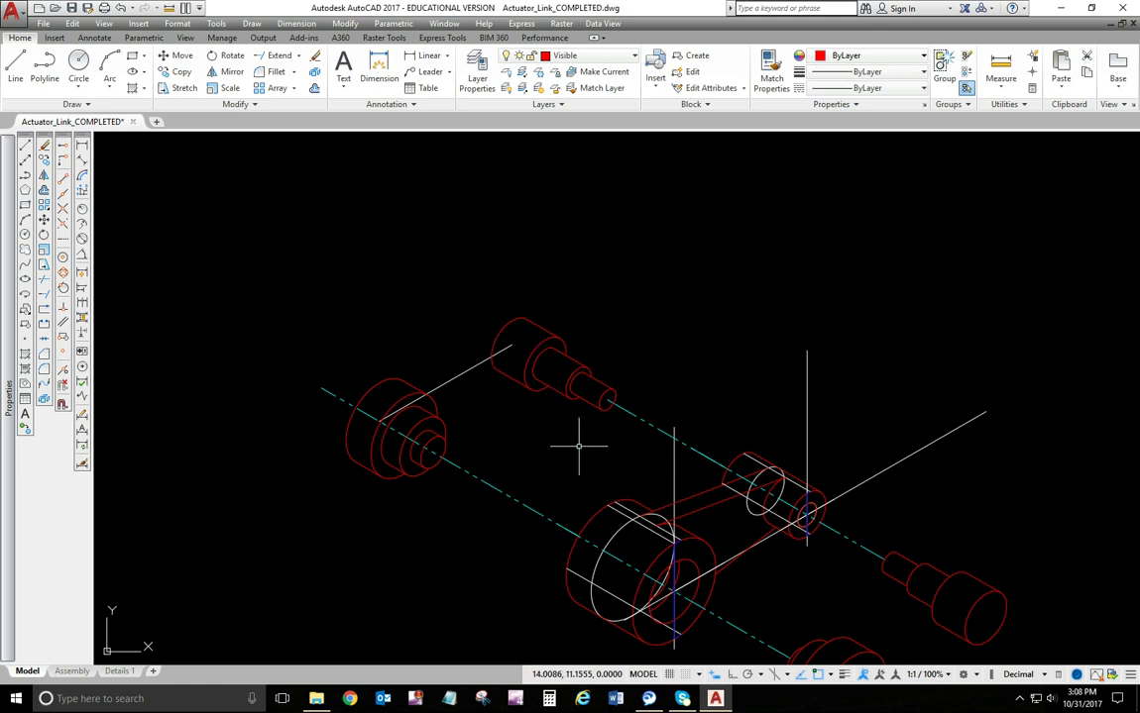
middle_drag(579, 446, 453, 290)
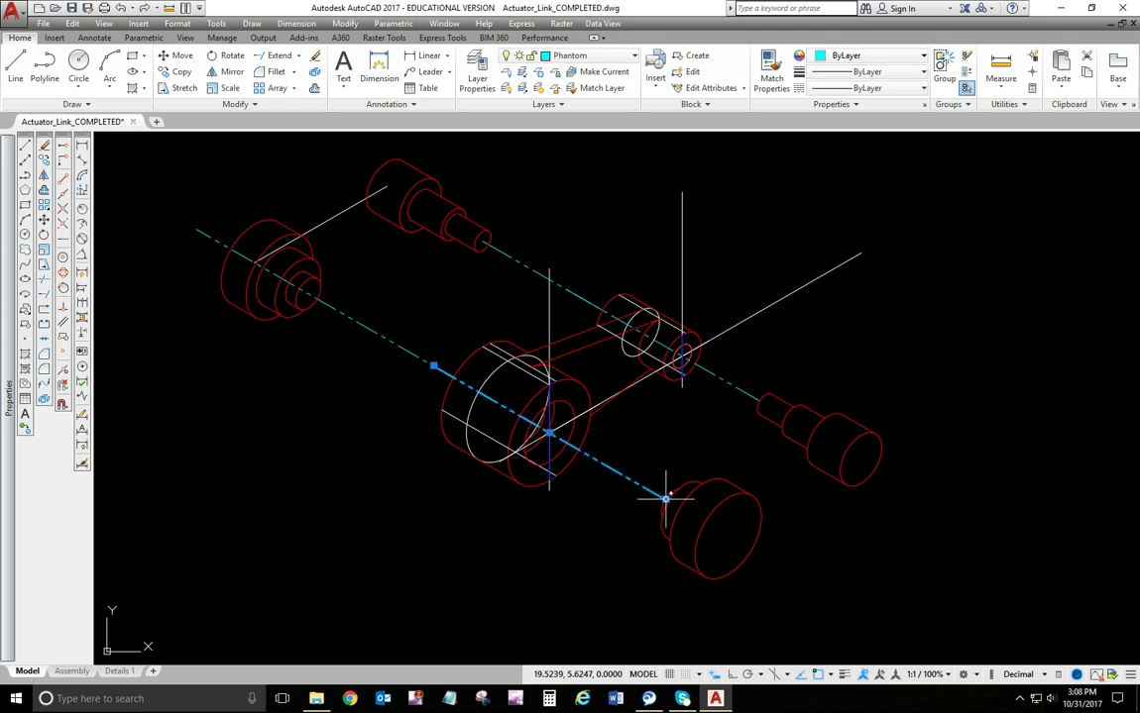
click(663, 496)
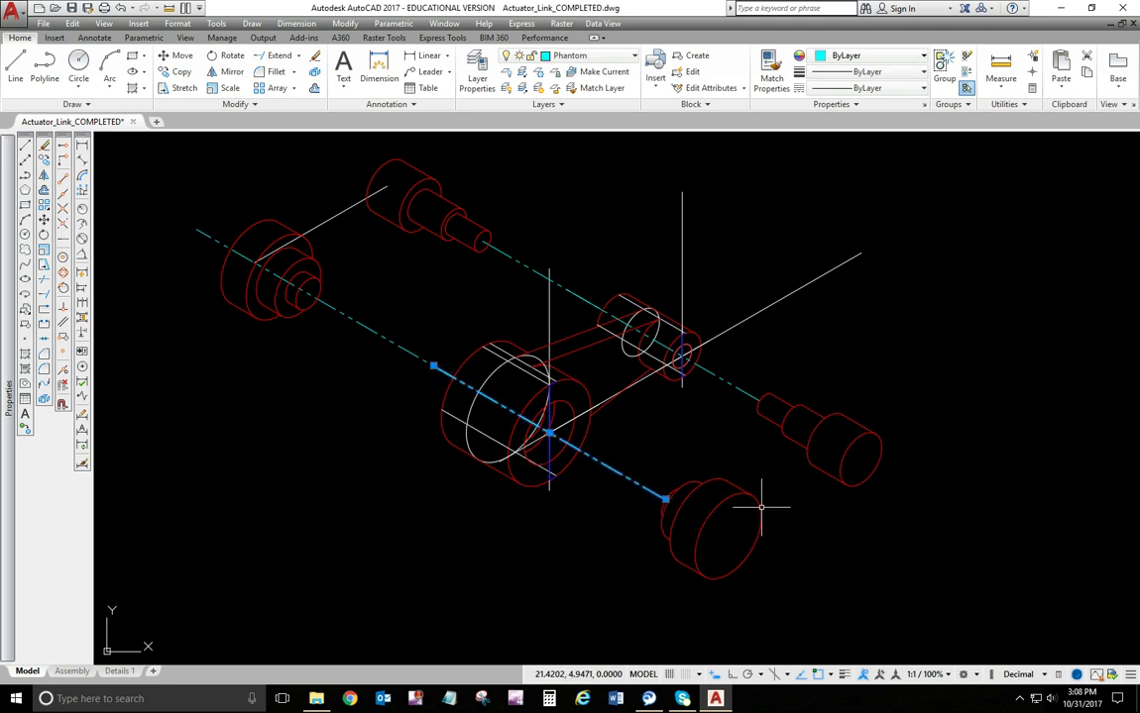
key(Escape)
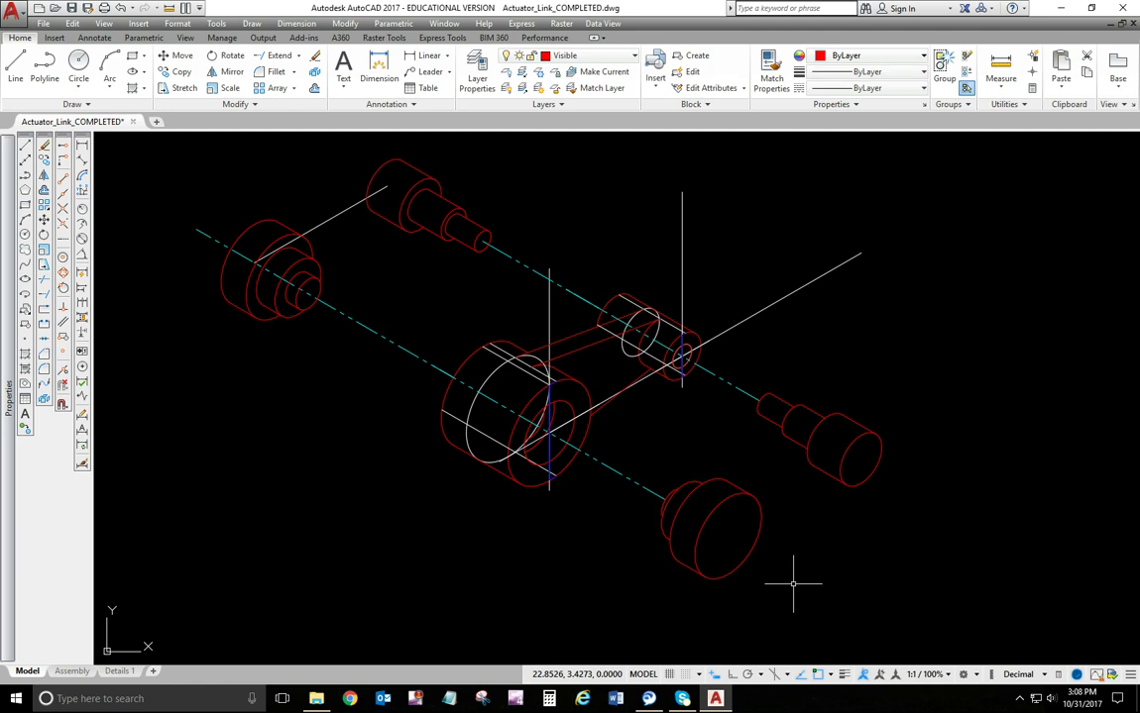
- Copy the white line from the left pulley onto the lower-right pulley's centre
click(322, 224)
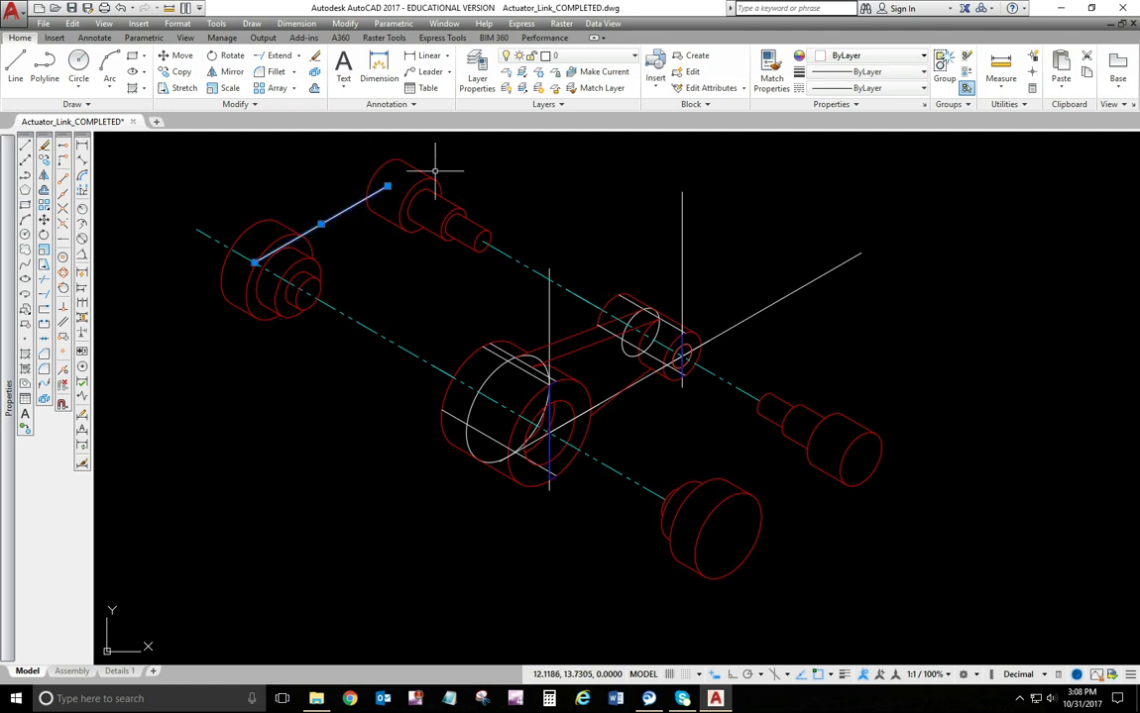
click(175, 72)
click(255, 262)
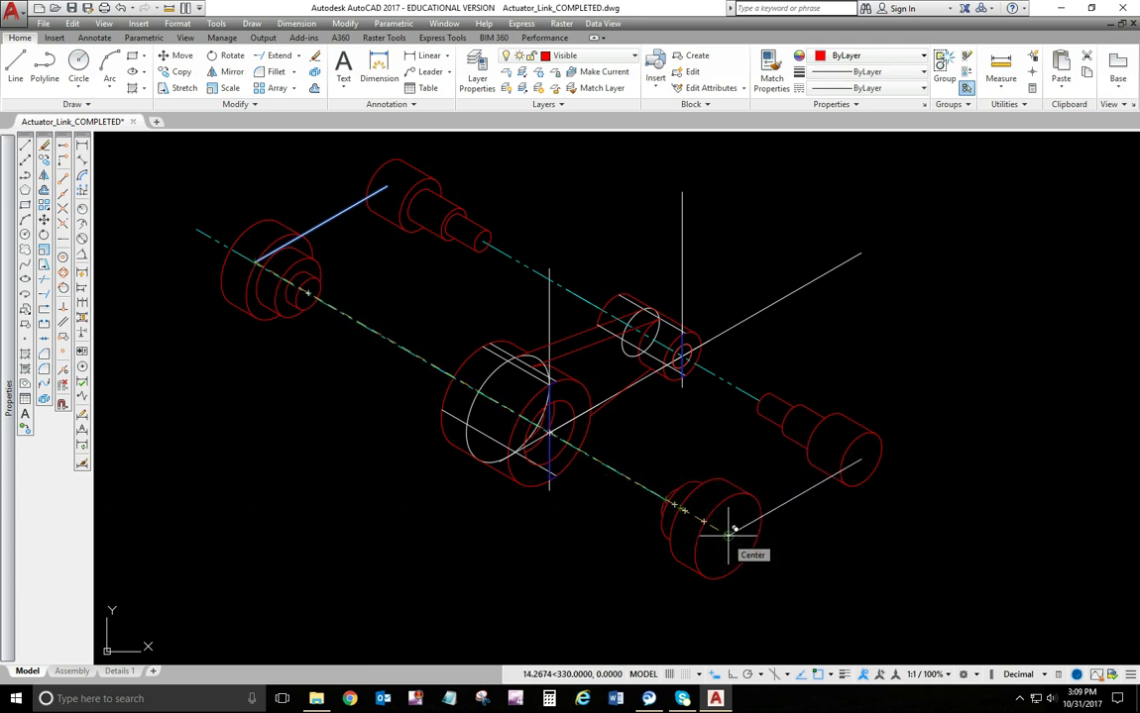
click(728, 535)
key(Return)
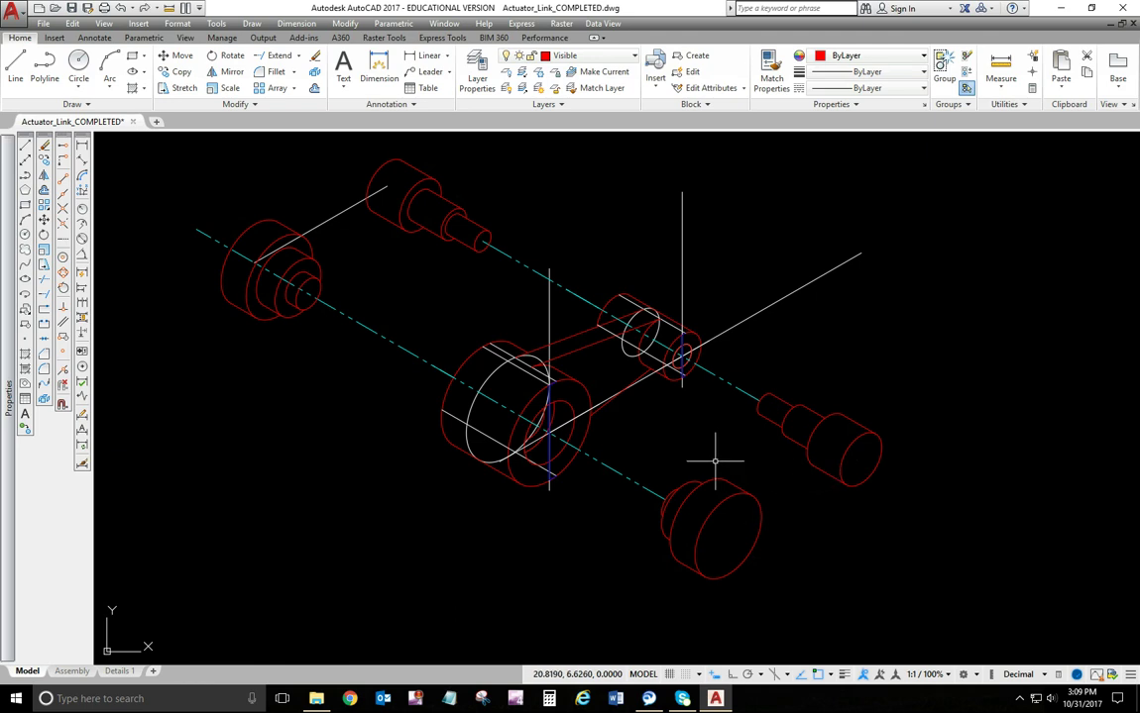
- Turn layer 0 off again to hide the white construction lines
click(550, 58)
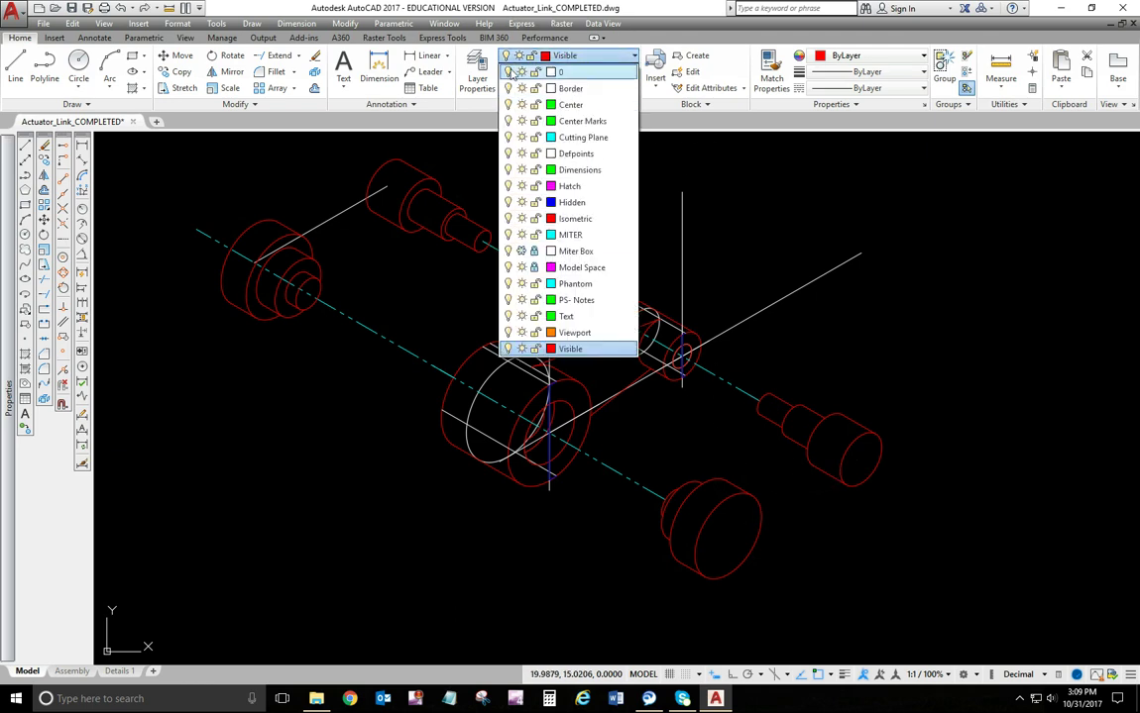
click(508, 71)
click(783, 273)
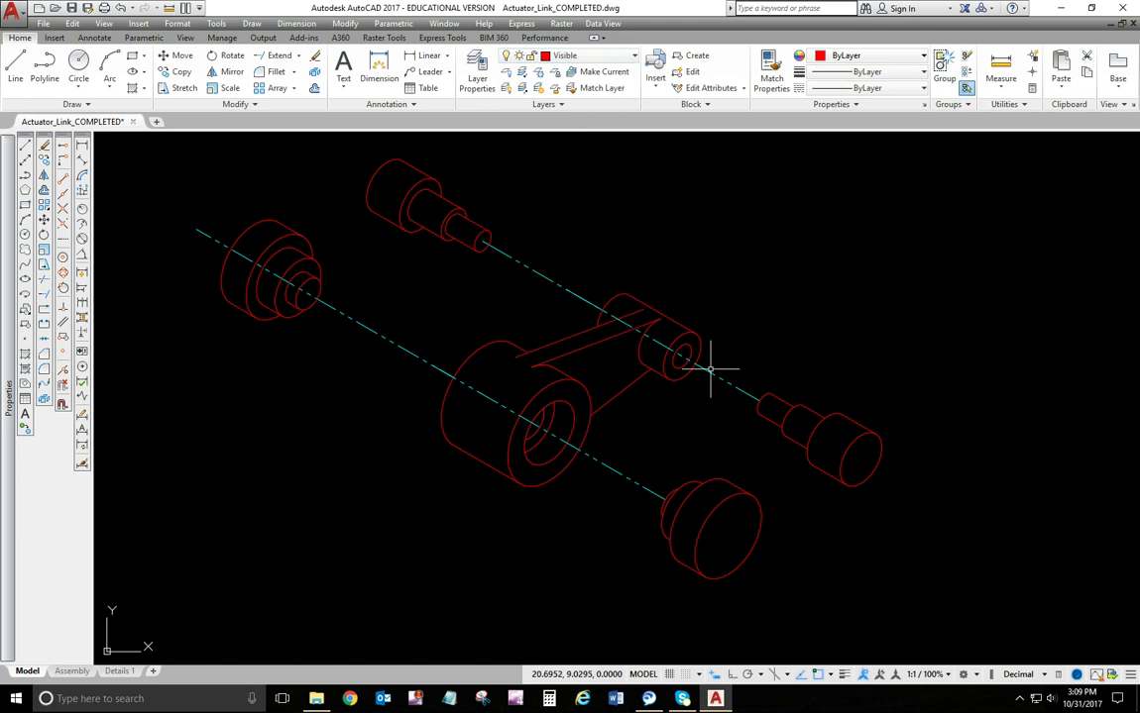
click(711, 374)
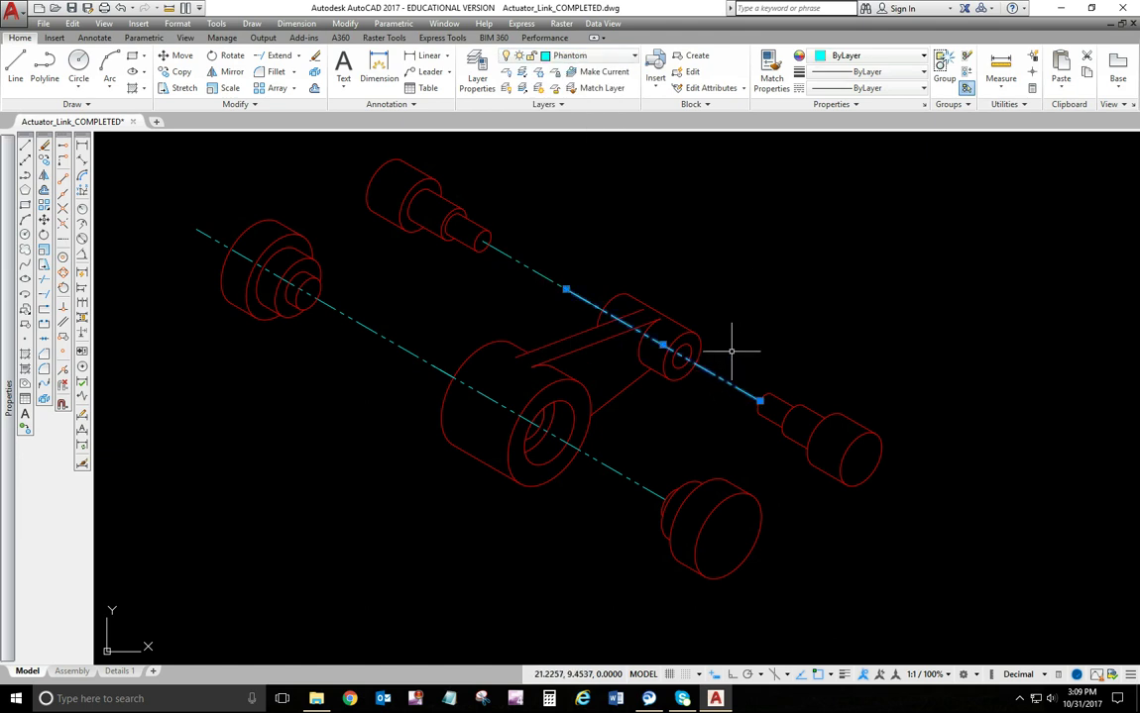
click(498, 248)
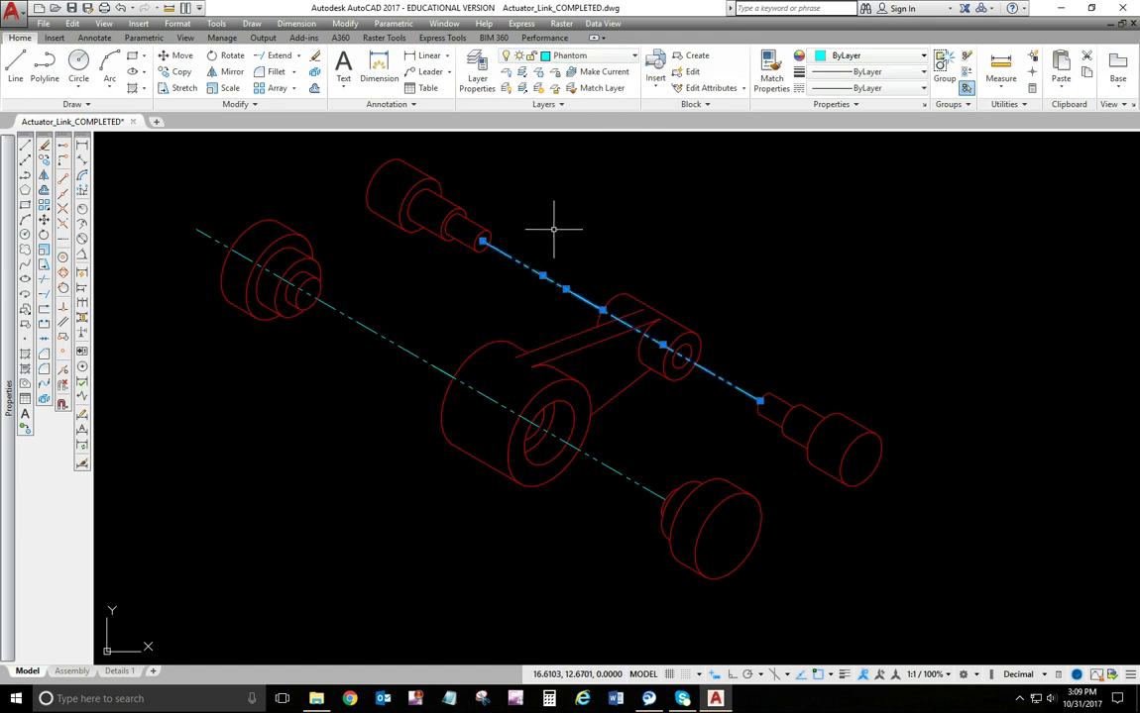
key(Escape)
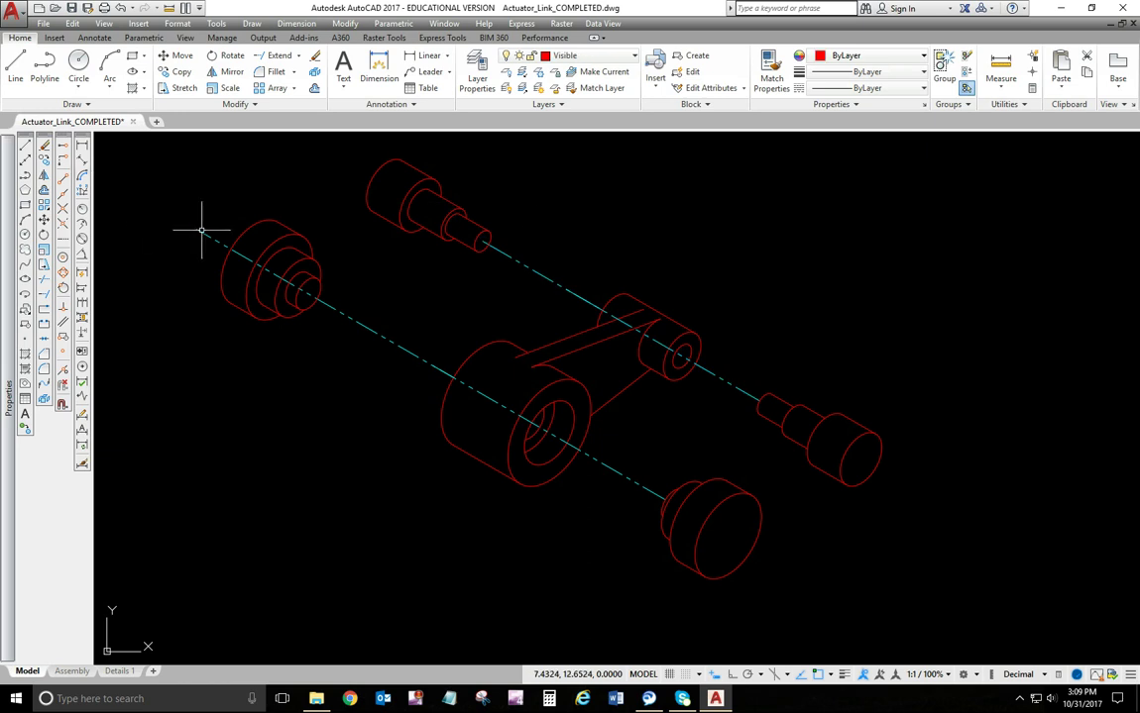
- Shorten the centreline past the left pulley back toward the pulley
click(199, 229)
click(196, 228)
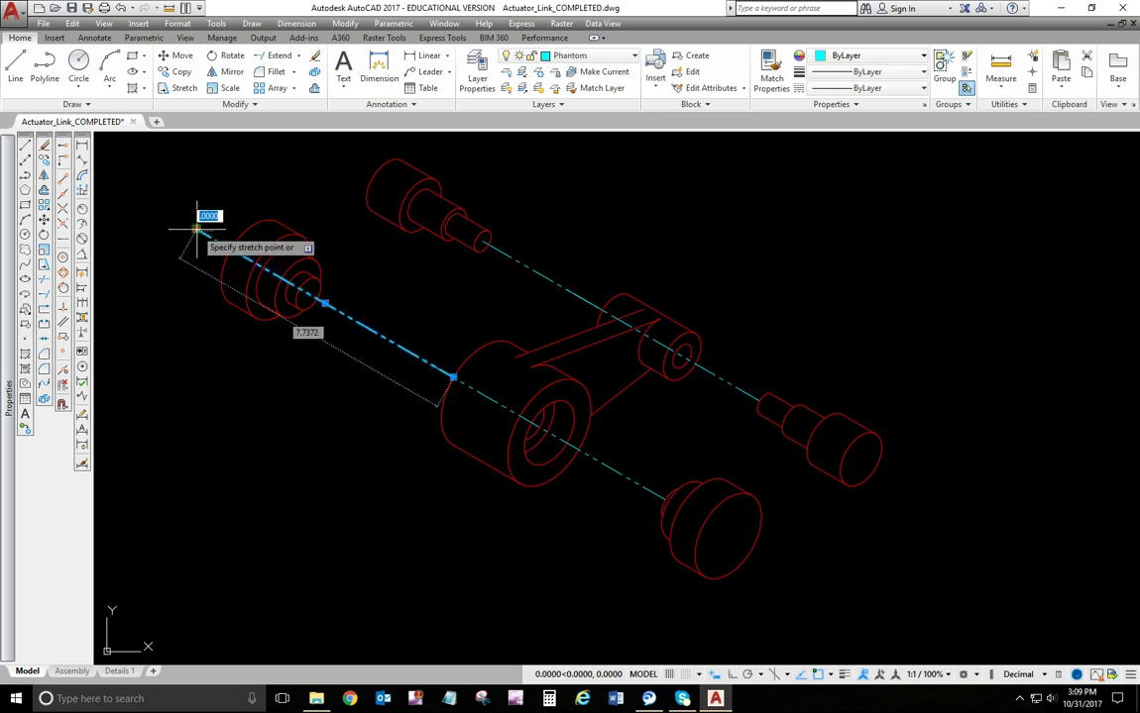
click(310, 293)
key(Escape)
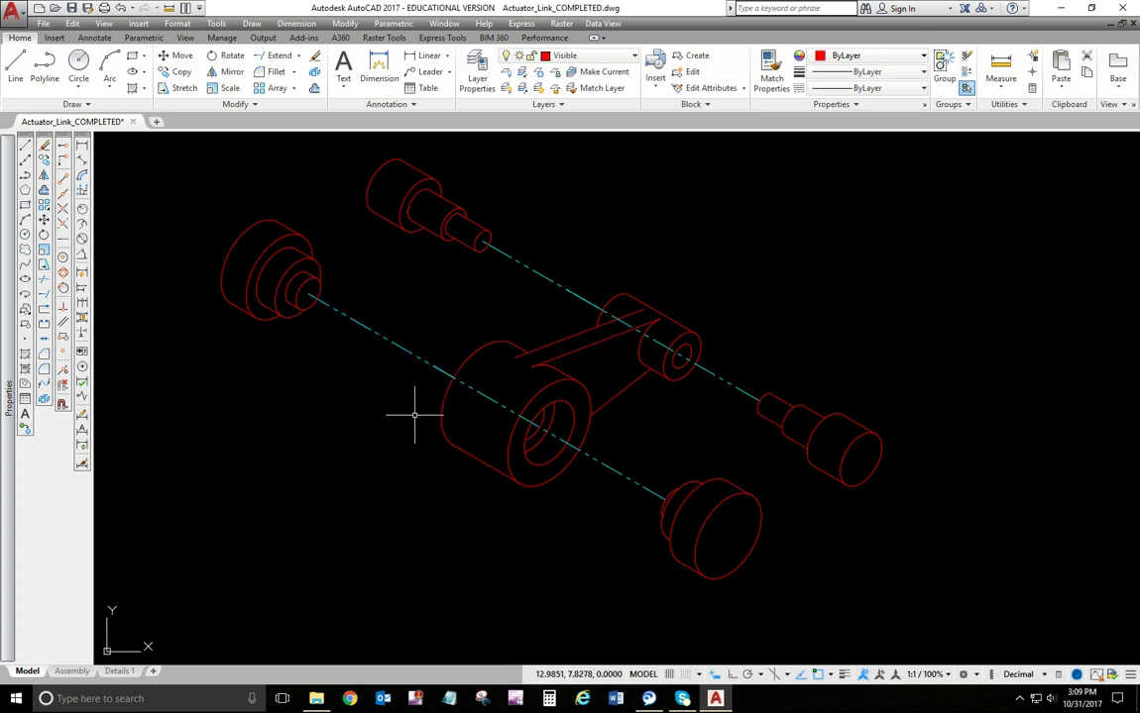
- With isometric drafting on, stretch the lower cyan centreline's end to the part centre
click(774, 676)
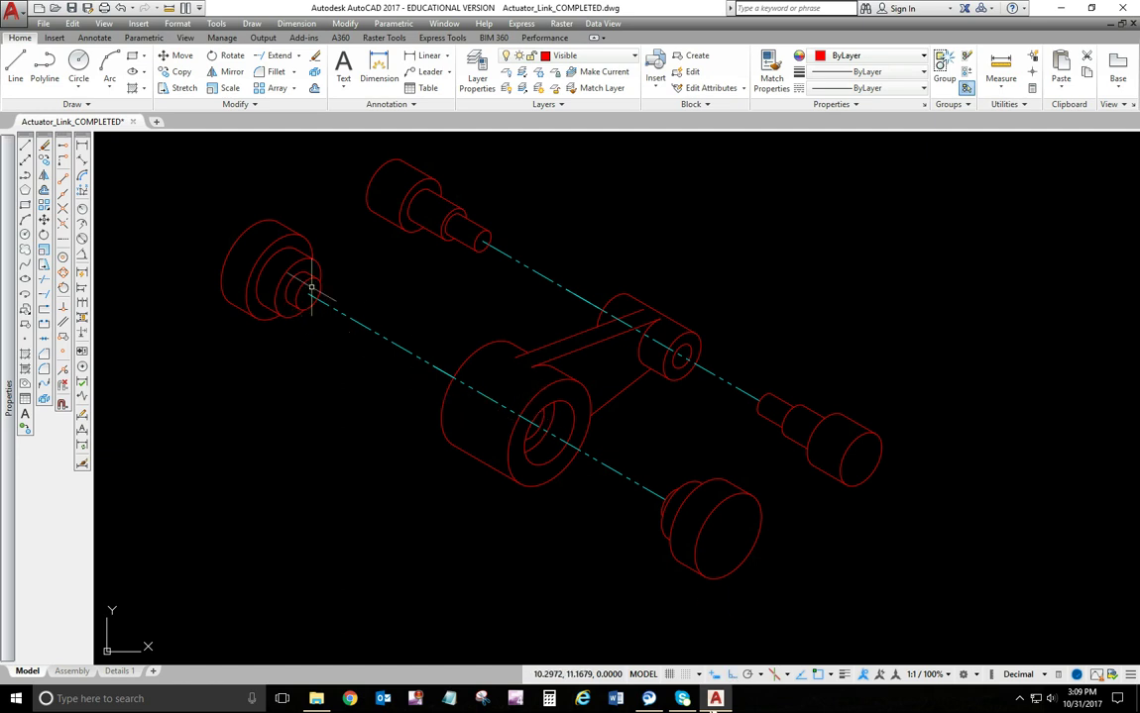
scroll(310, 287, up, 4)
scroll(584, 393, down, 4)
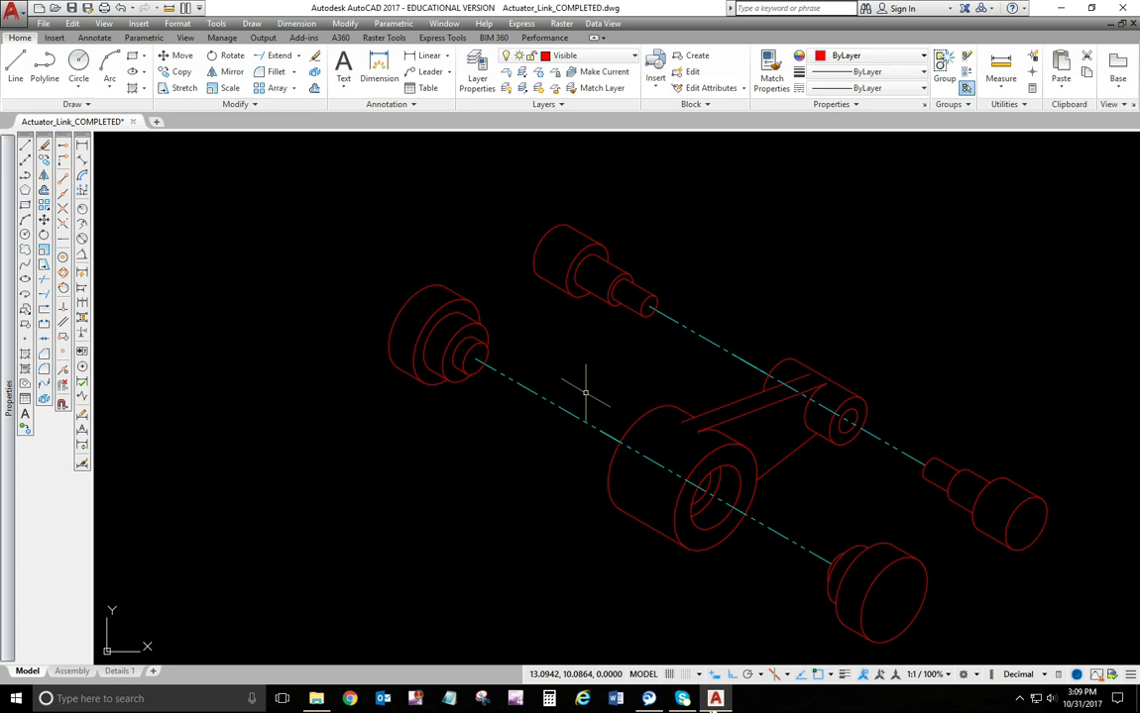
click(662, 460)
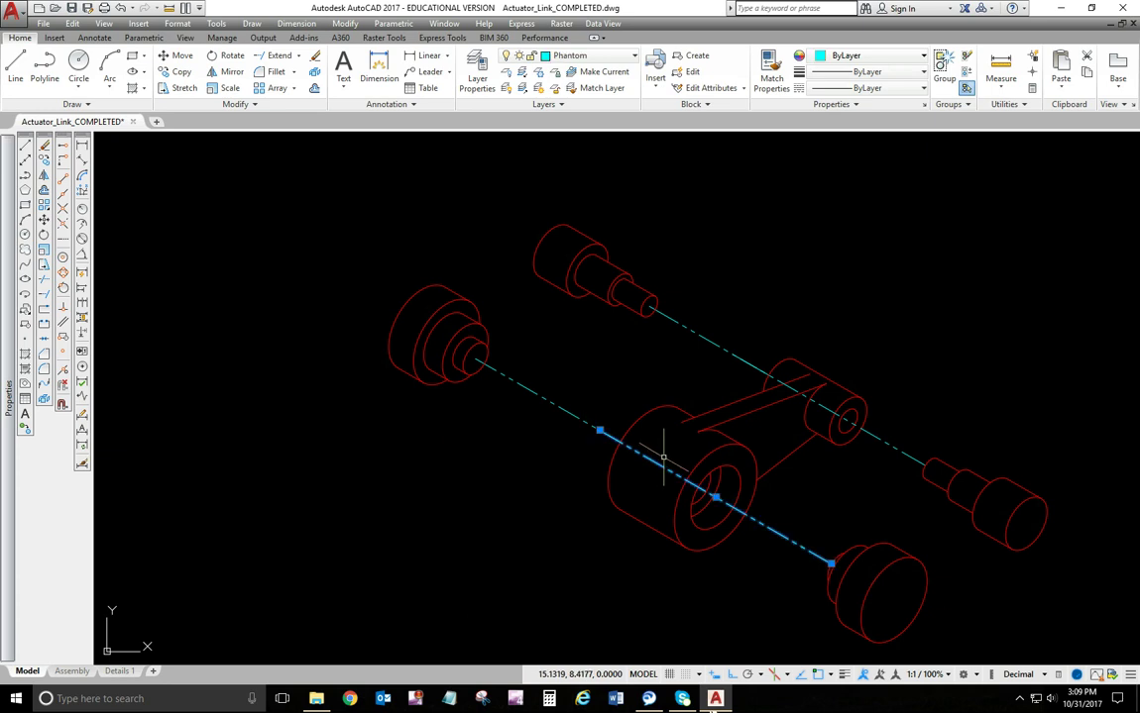
click(600, 431)
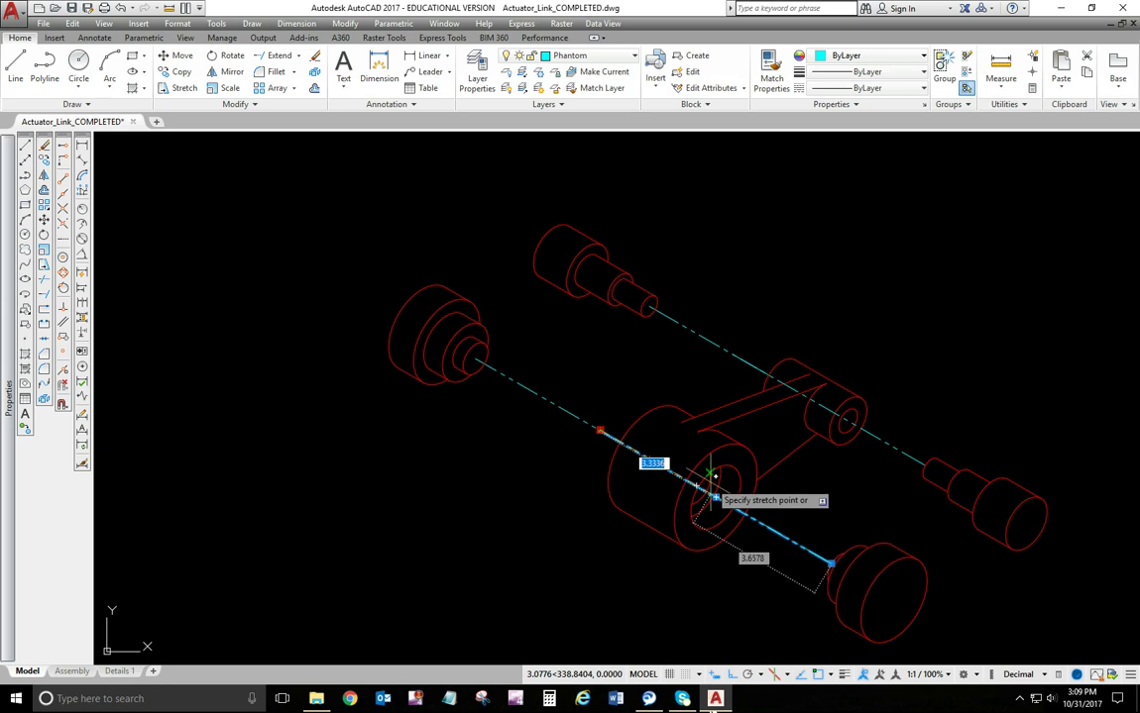
scroll(717, 488, up, 6)
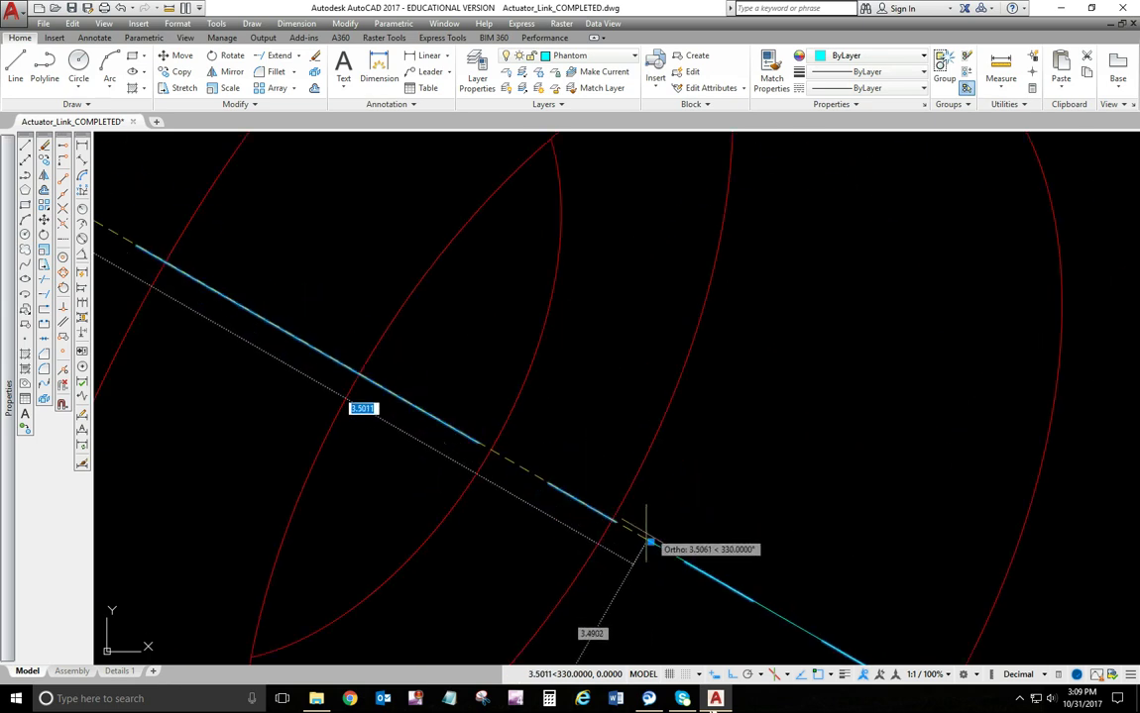
click(653, 542)
scroll(654, 540, down, 6)
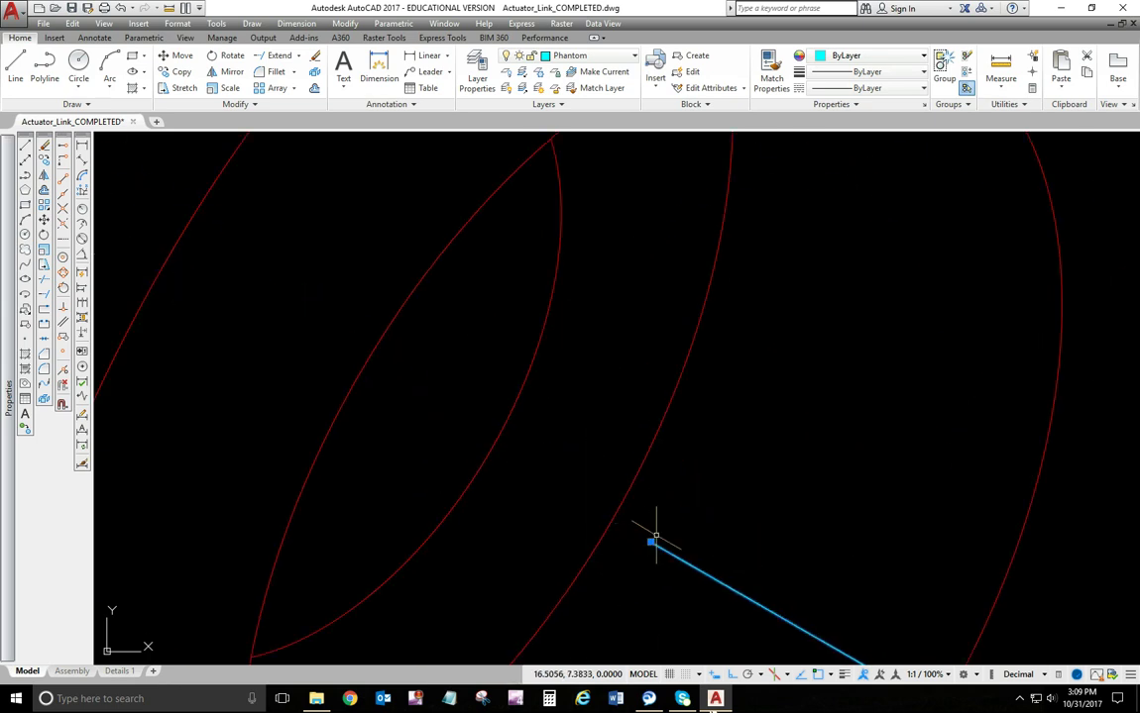
scroll(656, 536, down, 5)
key(Escape)
- Stretch the upper cyan centreline's end to the inner circle's centre
click(843, 479)
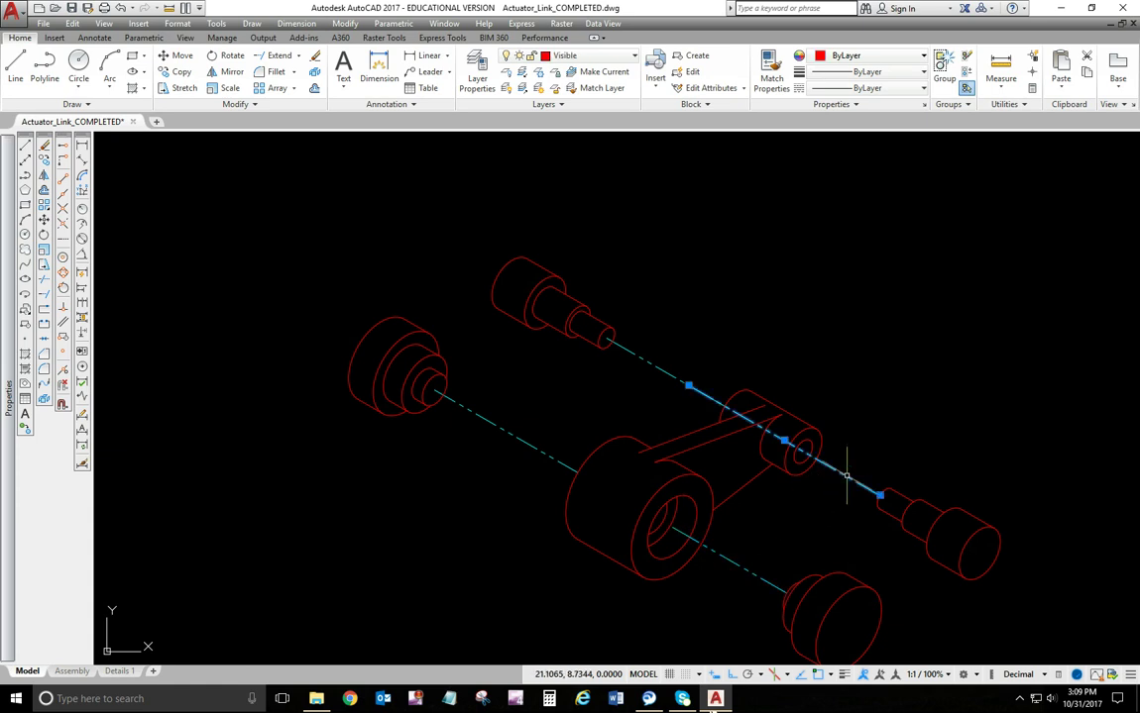
click(689, 386)
scroll(809, 446, up, 5)
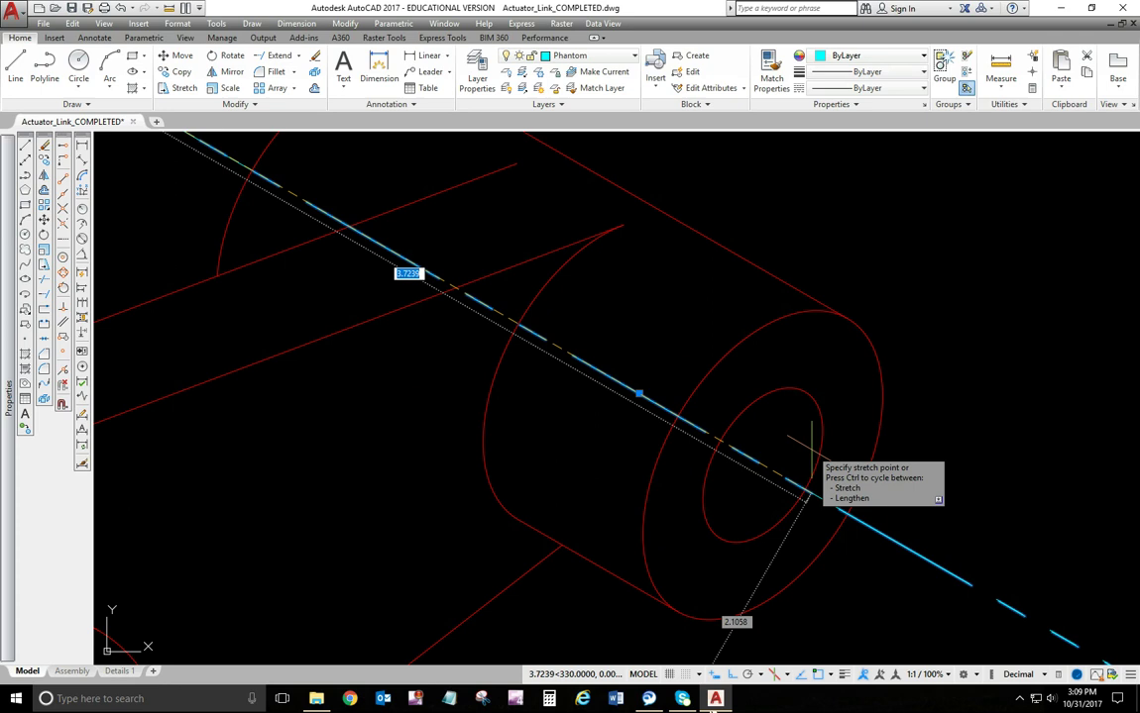
click(762, 465)
scroll(762, 465, down, 8)
- Clear the selection, pan to frame the assembly, and switch to the Assembly layout
key(Escape)
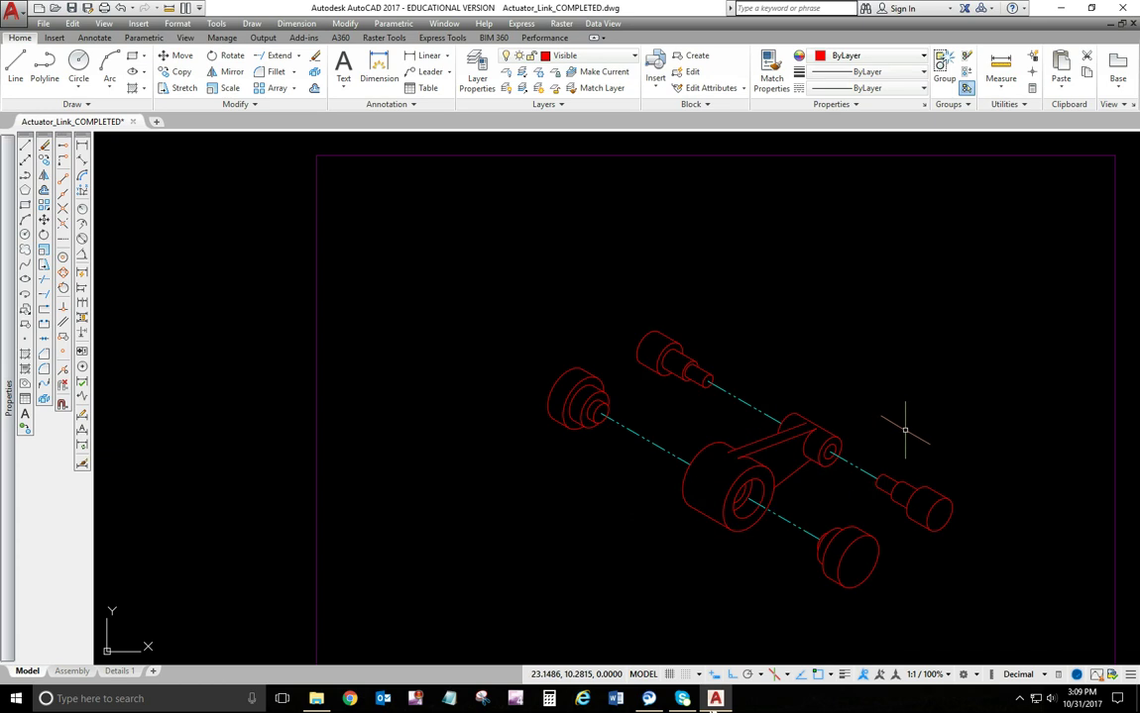
mouse_move(903, 427)
middle_down()
mouse_move(708, 394)
mouse_move(656, 402)
mouse_move(657, 393)
middle_up()
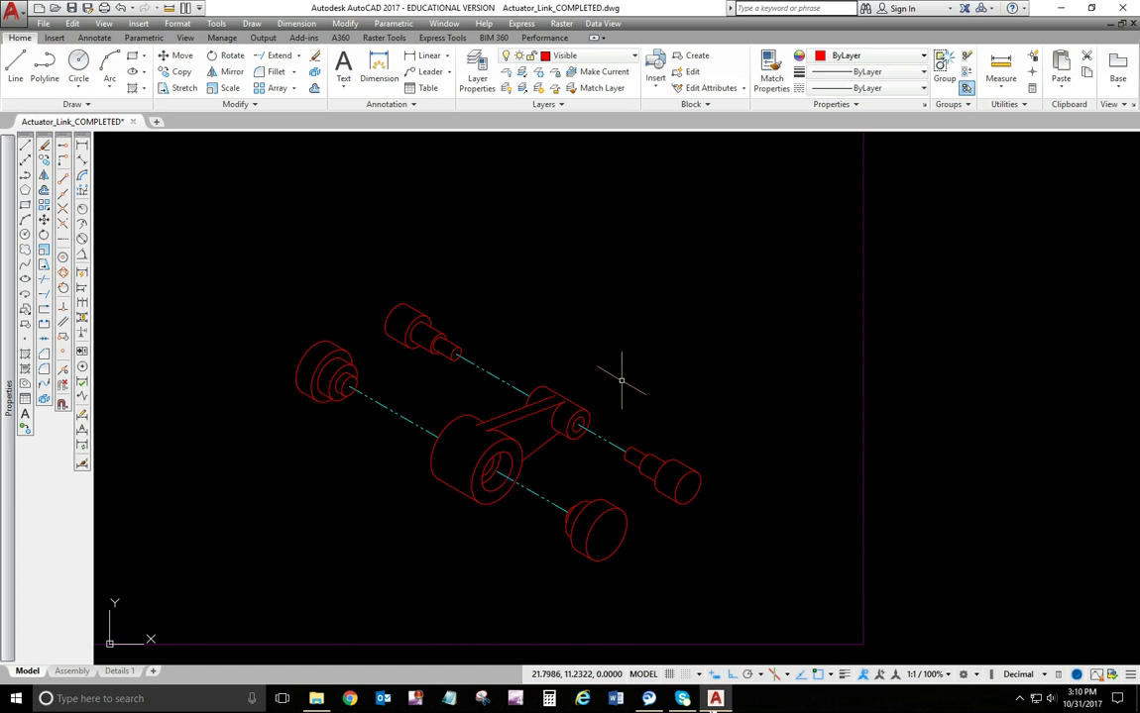
click(71, 672)
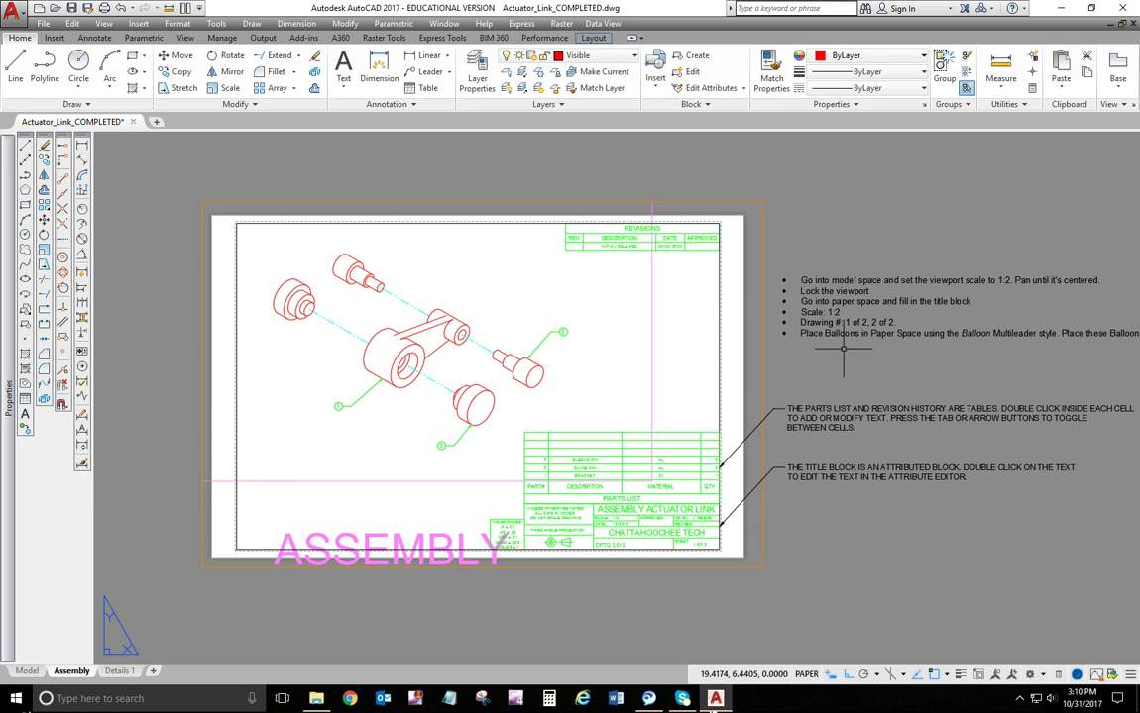
- On the Annotate tab, keep Balloon as the current multileader style
click(96, 38)
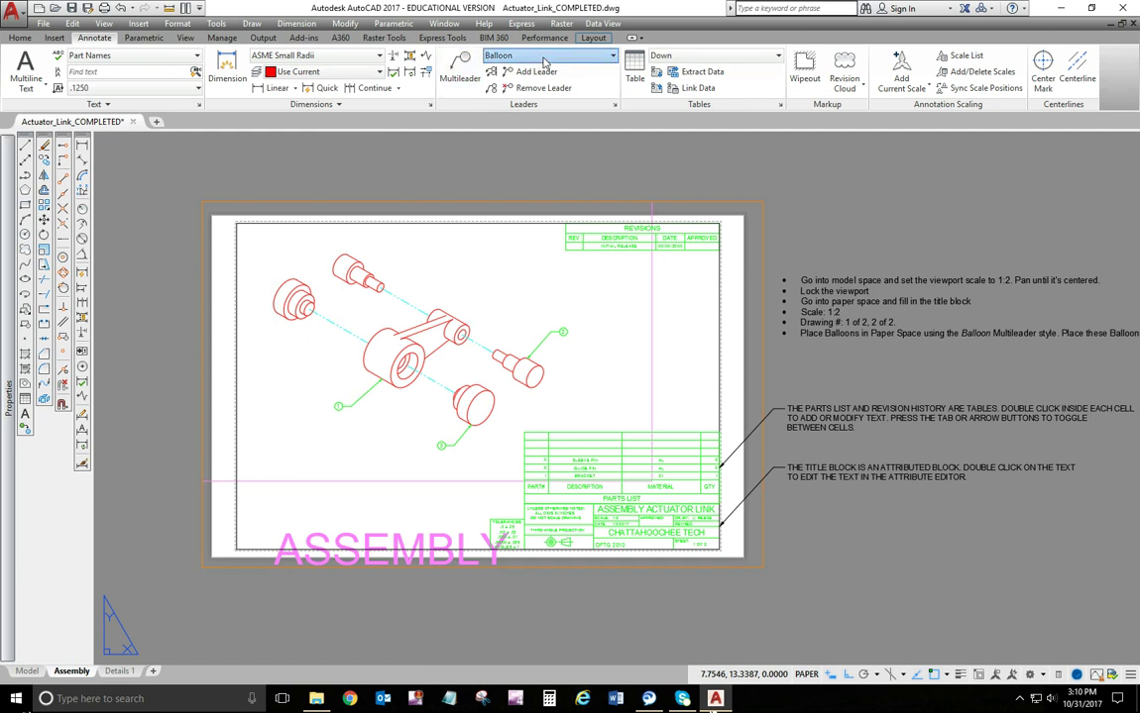
click(490, 56)
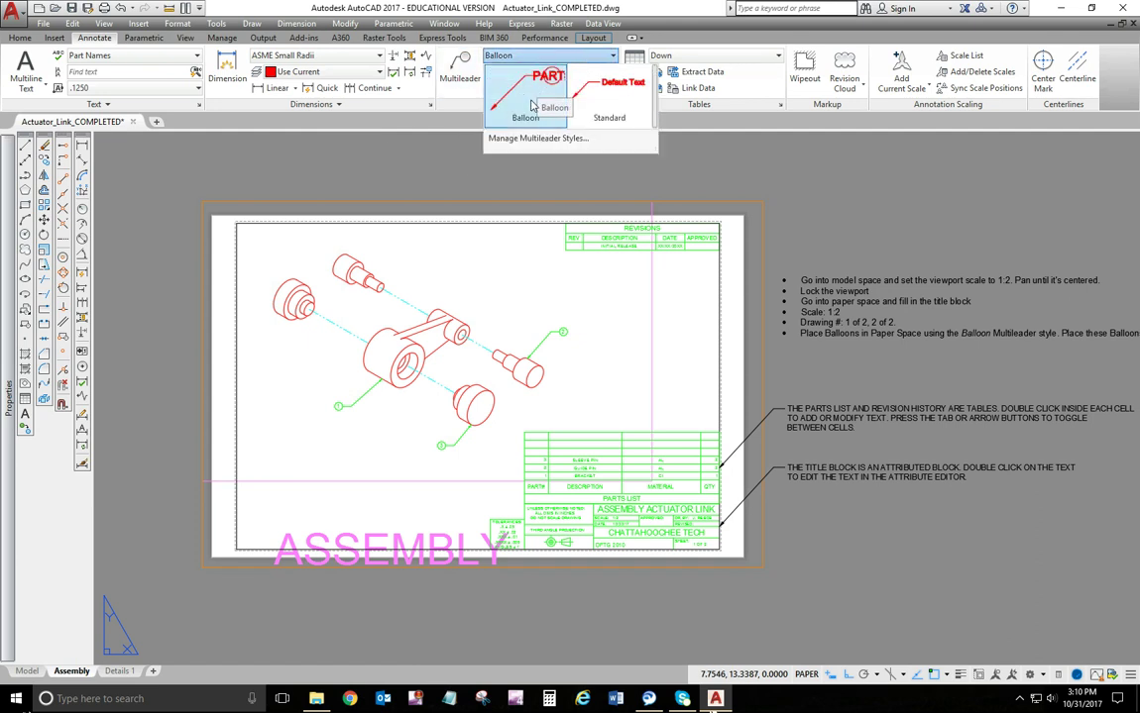
click(421, 84)
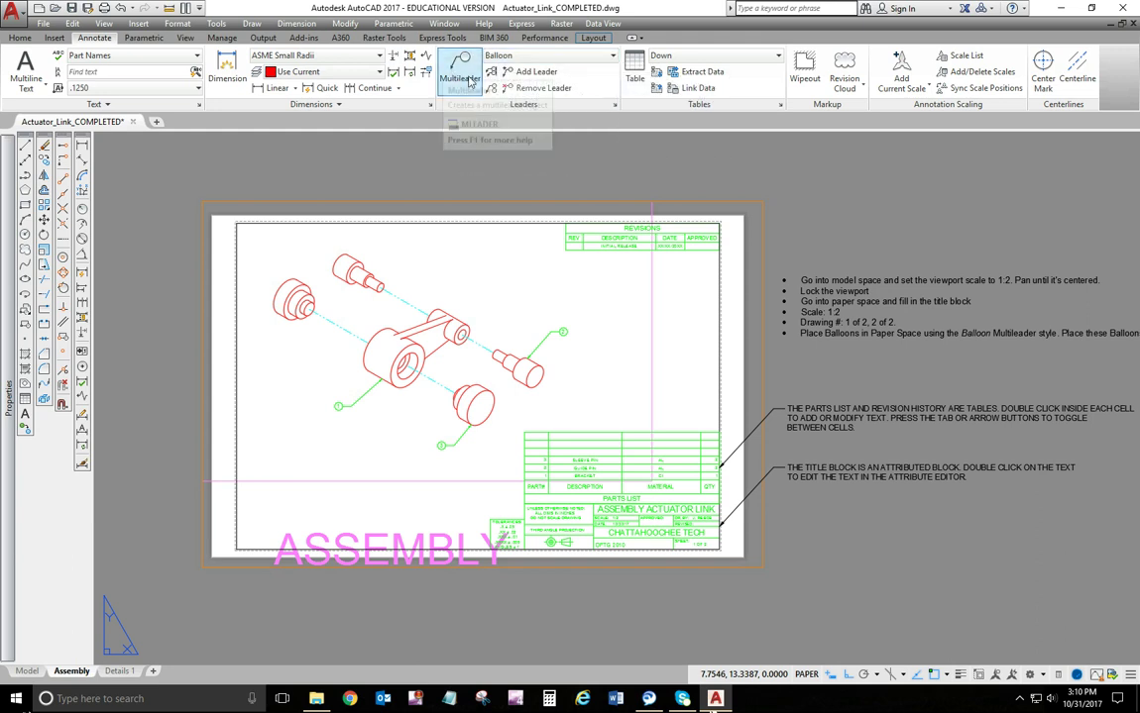
click(535, 56)
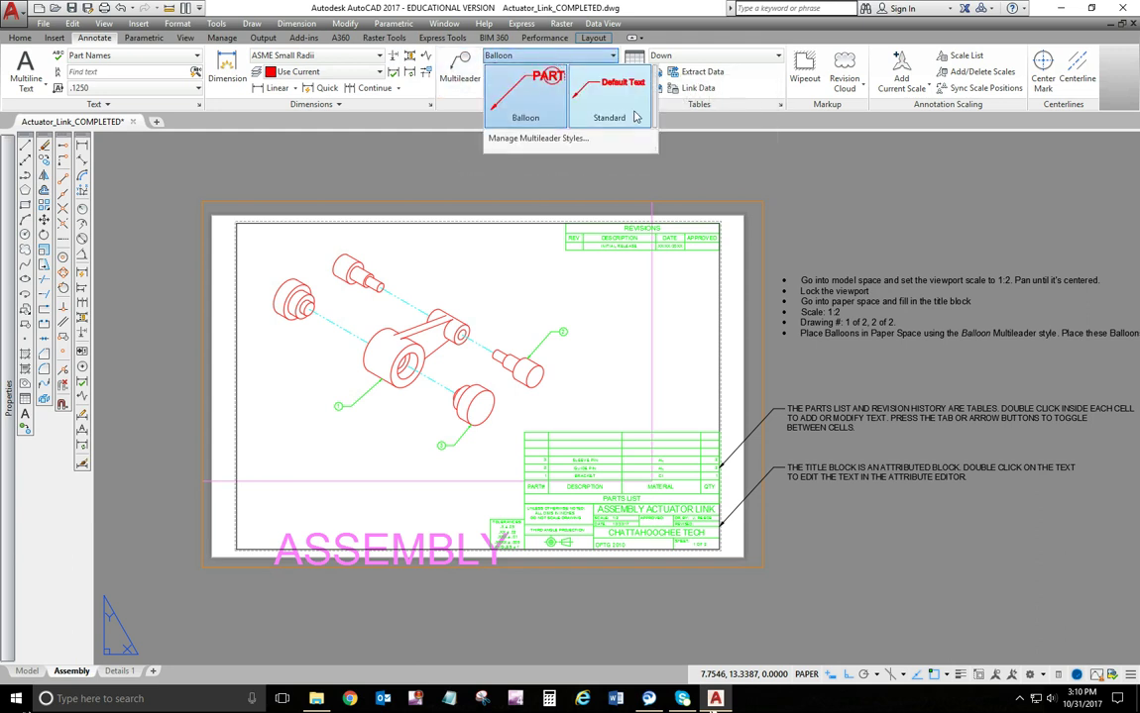
click(503, 104)
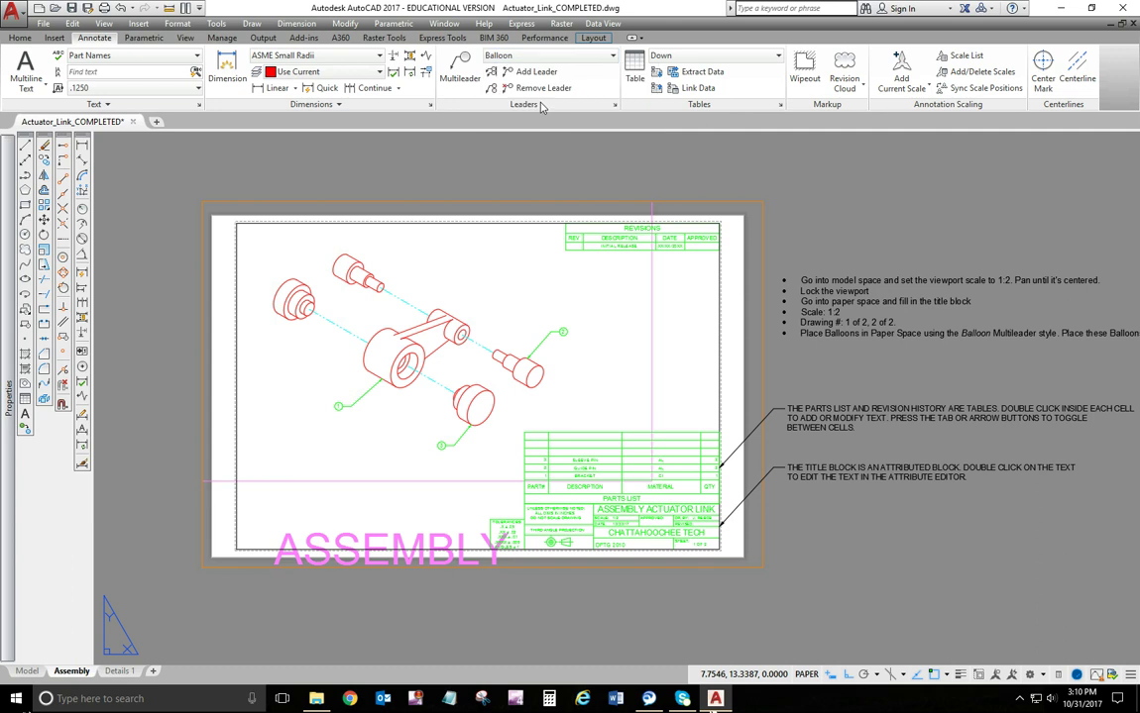
- Draw a multileader from the link's upper boss with ortho off, placing the balloon
click(460, 67)
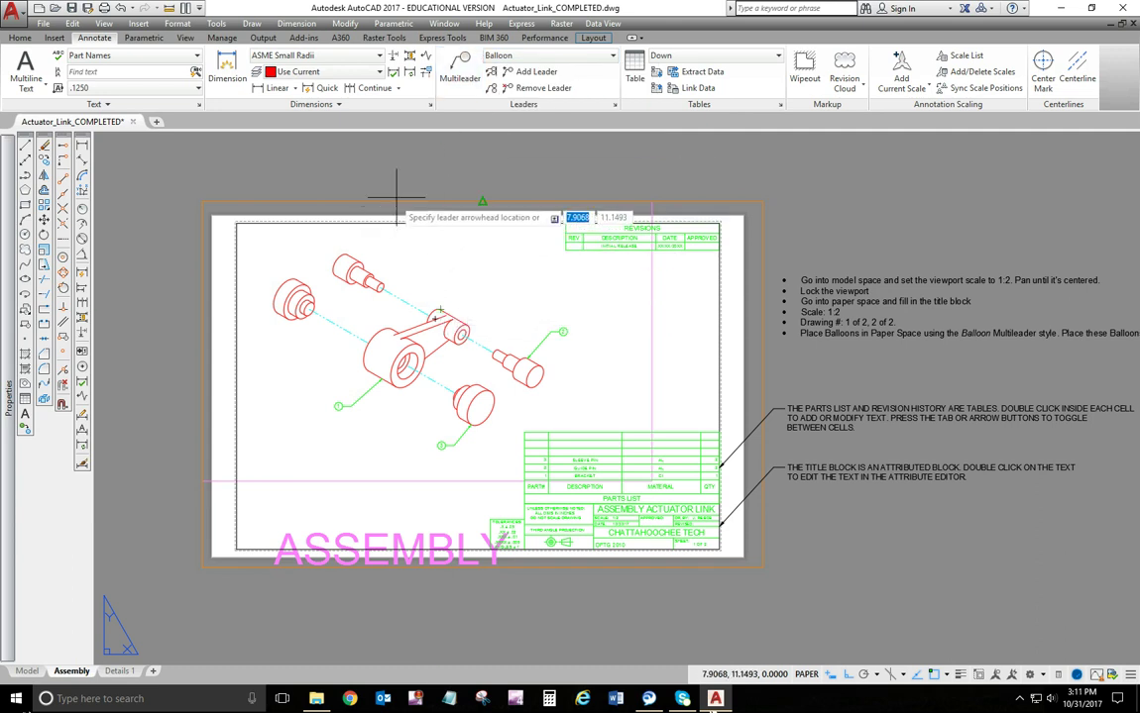
click(437, 314)
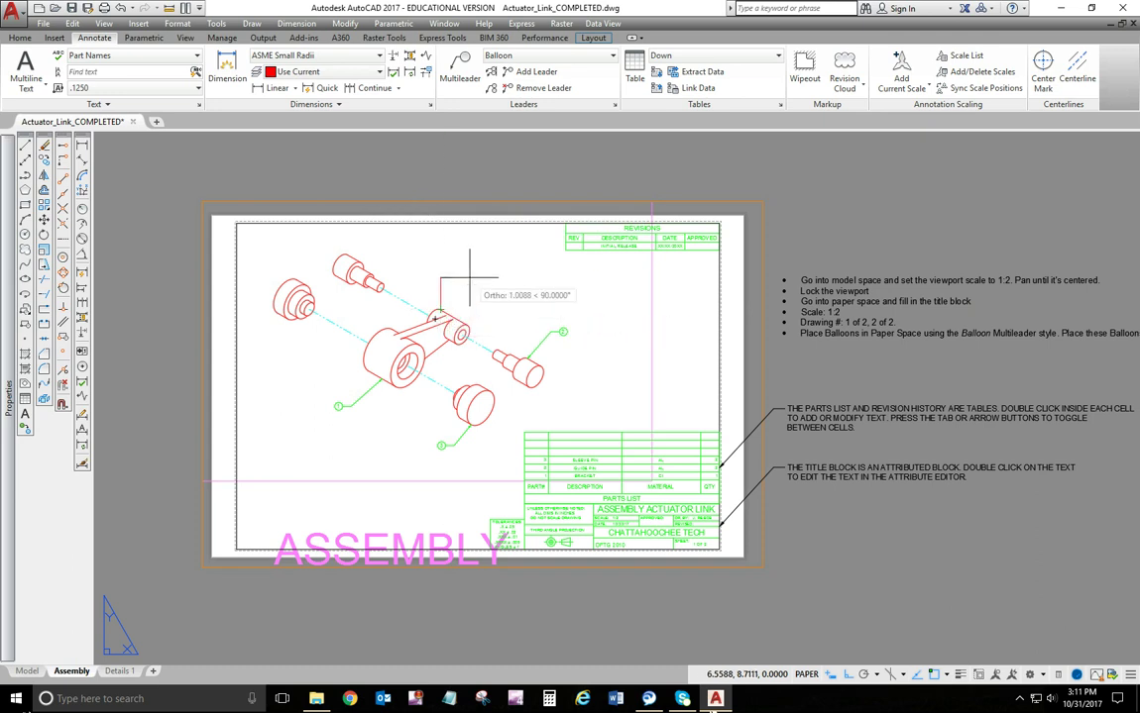
click(829, 676)
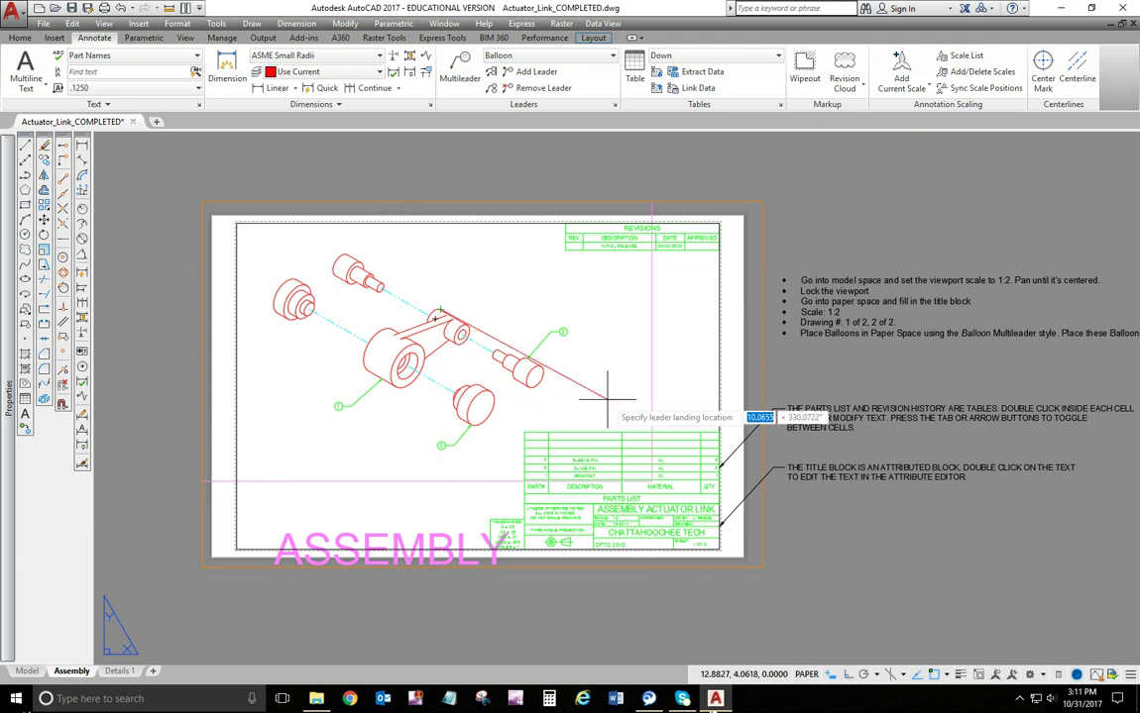
click(472, 280)
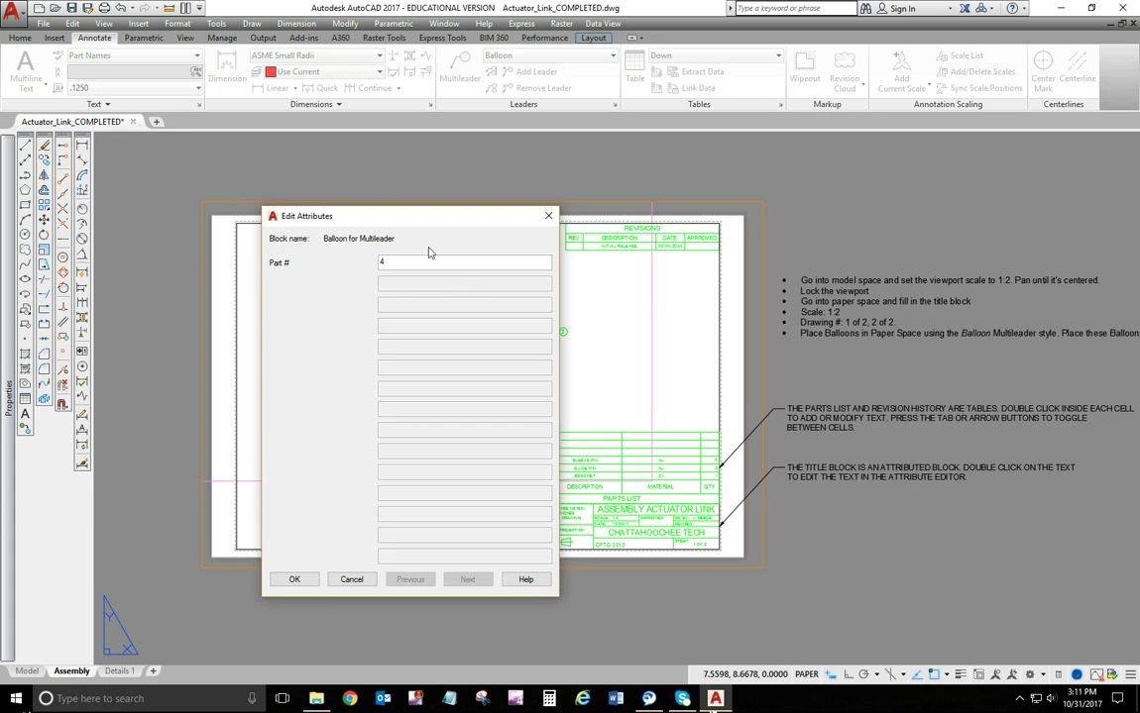
- Confirm Part # 4 for the balloon and pan to check the parts list and title block
click(295, 579)
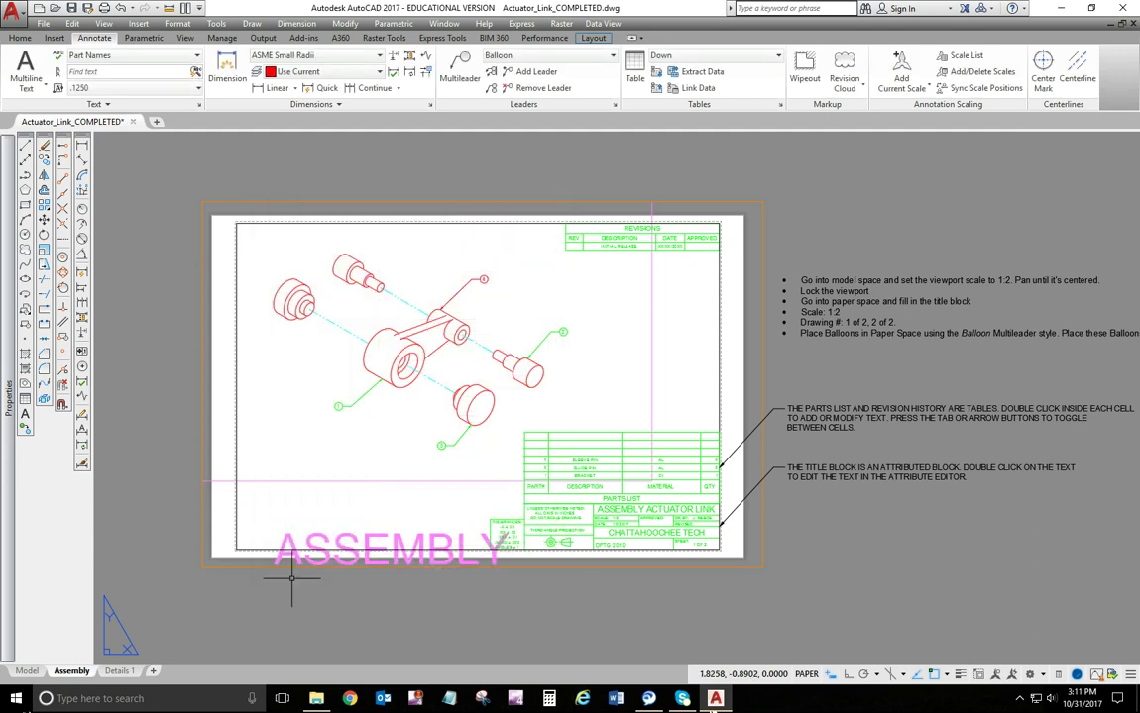
scroll(471, 276, up, 4)
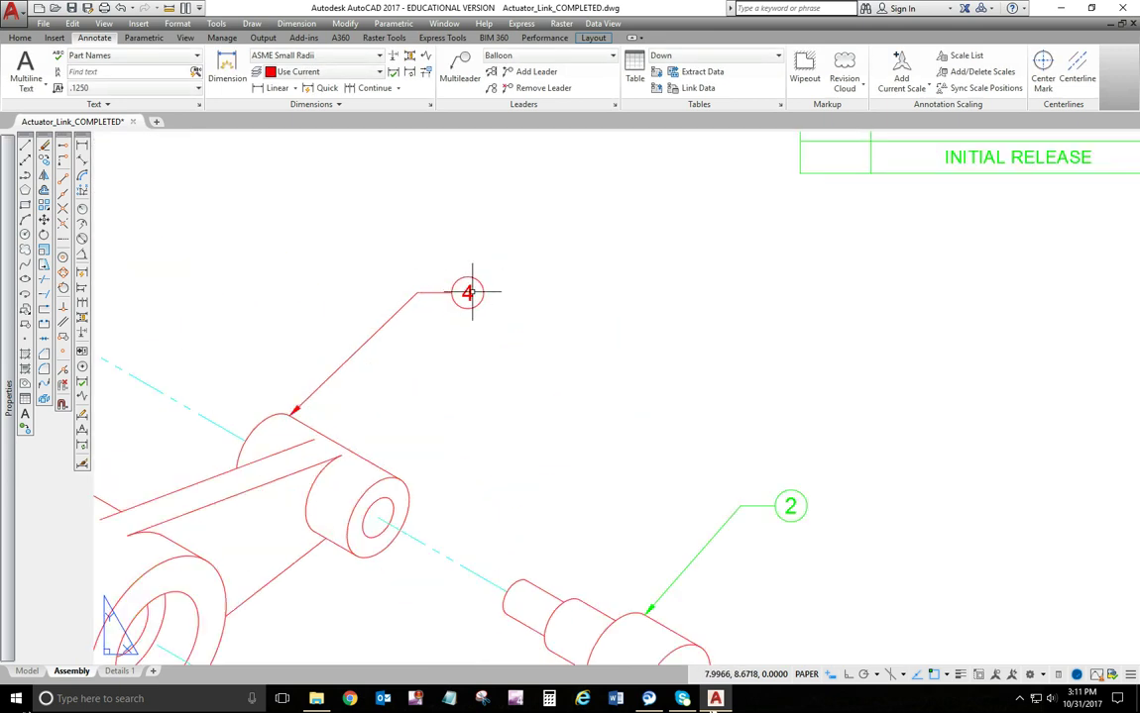
scroll(470, 291, down, 2)
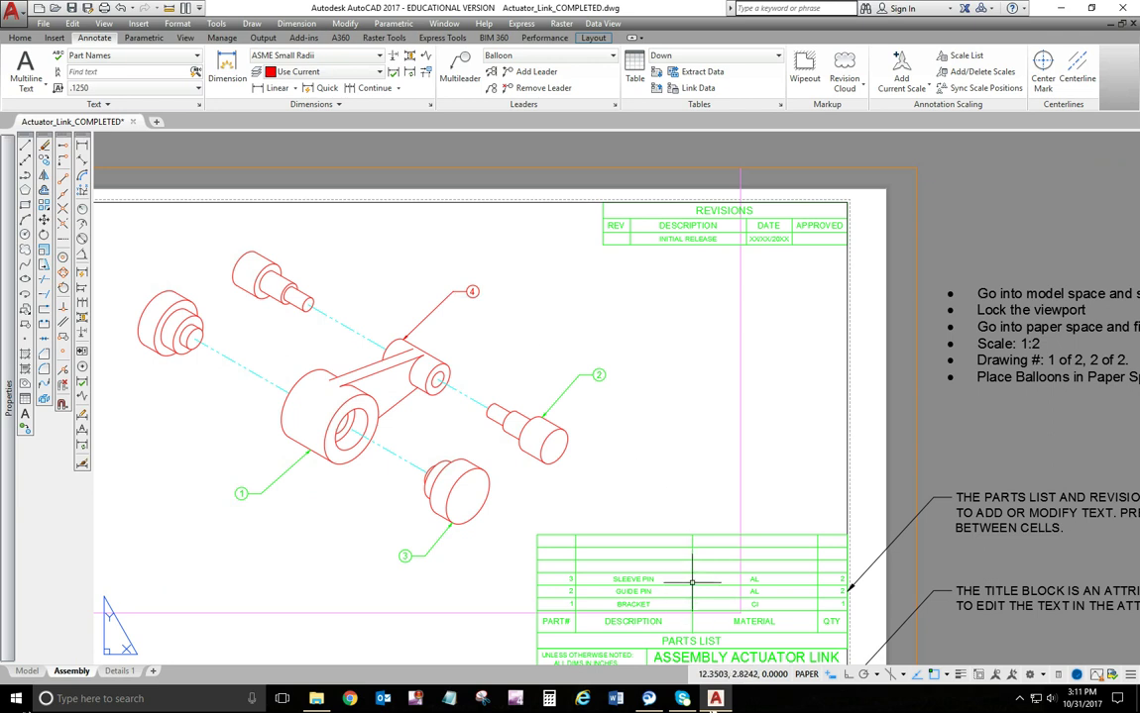
middle_drag(677, 559, 600, 402)
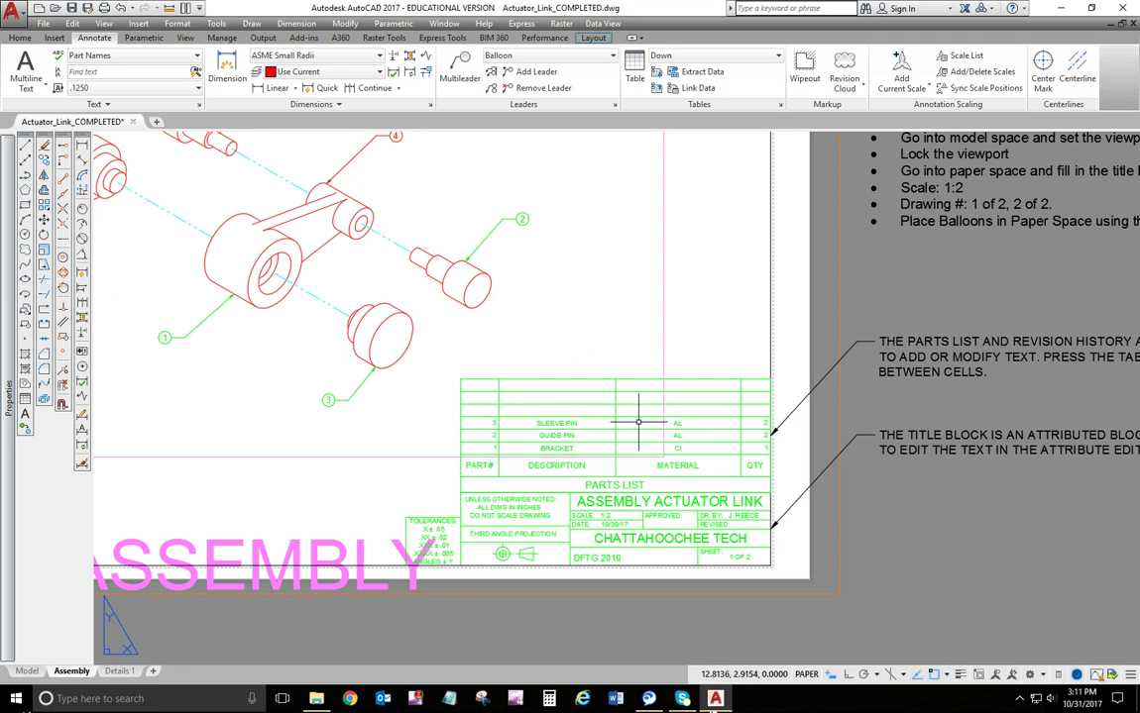
scroll(639, 423, down, 4)
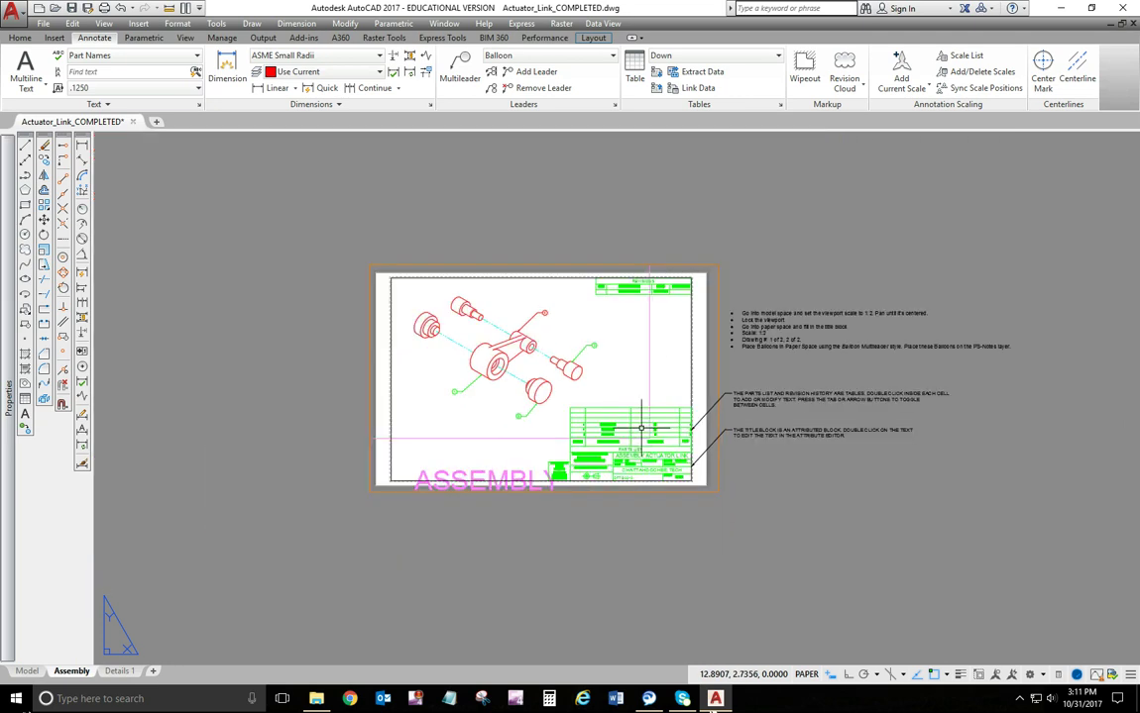